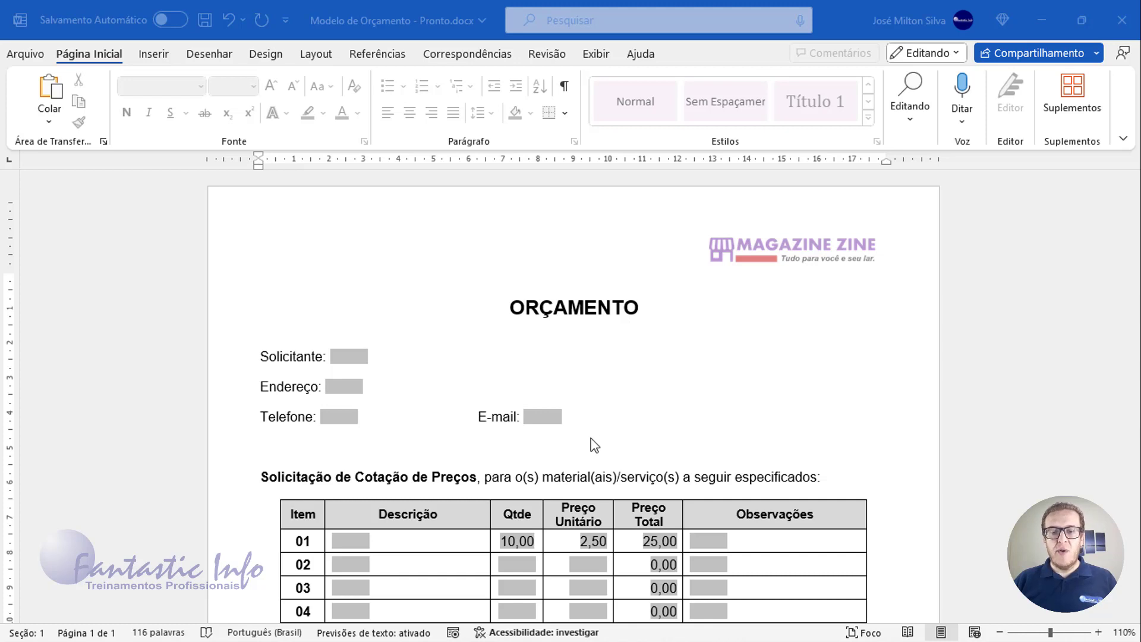
Fill in the Solicitante field with the applicant's full name.
{"action": "left_click", "coordinate": [363, 357]}
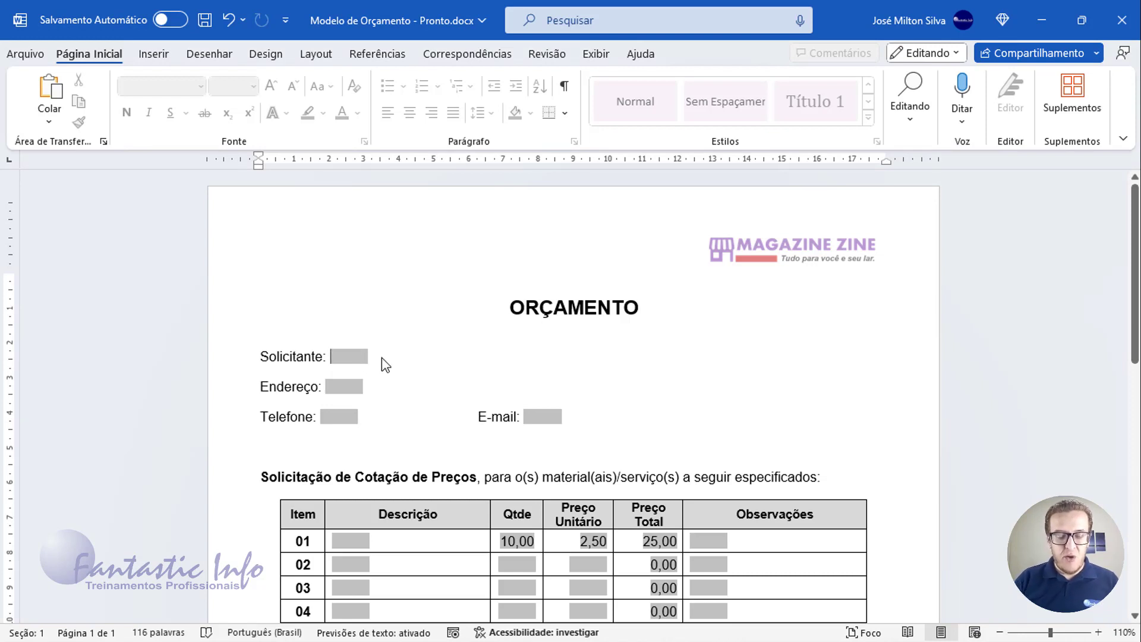
{"action": "type", "text": "José S"}
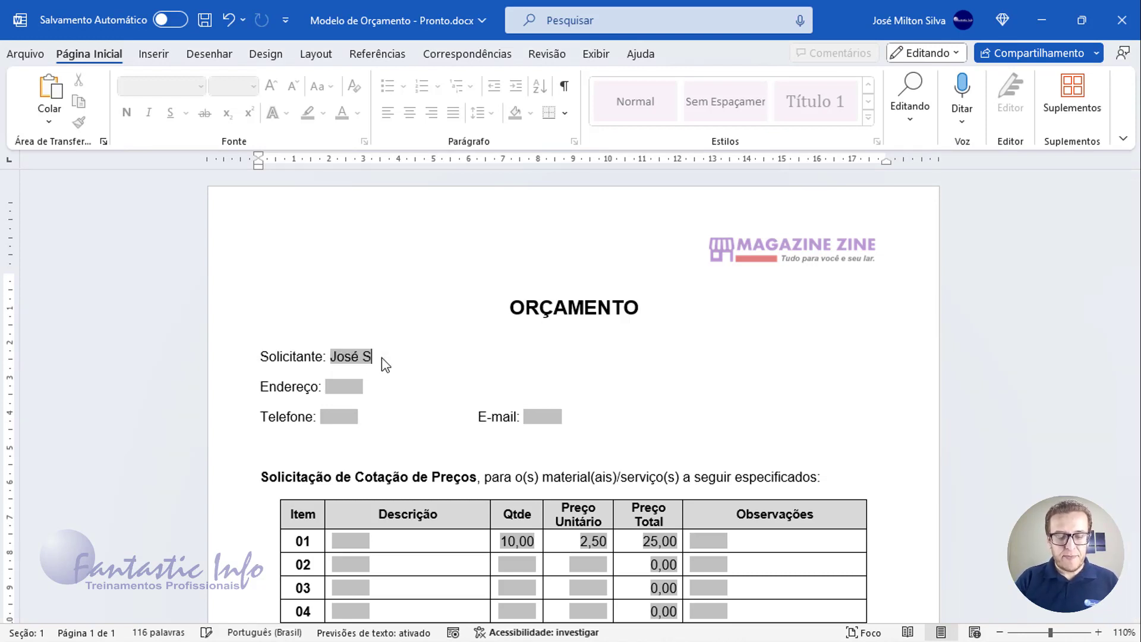
{"action": "type", "text": "ilva"}
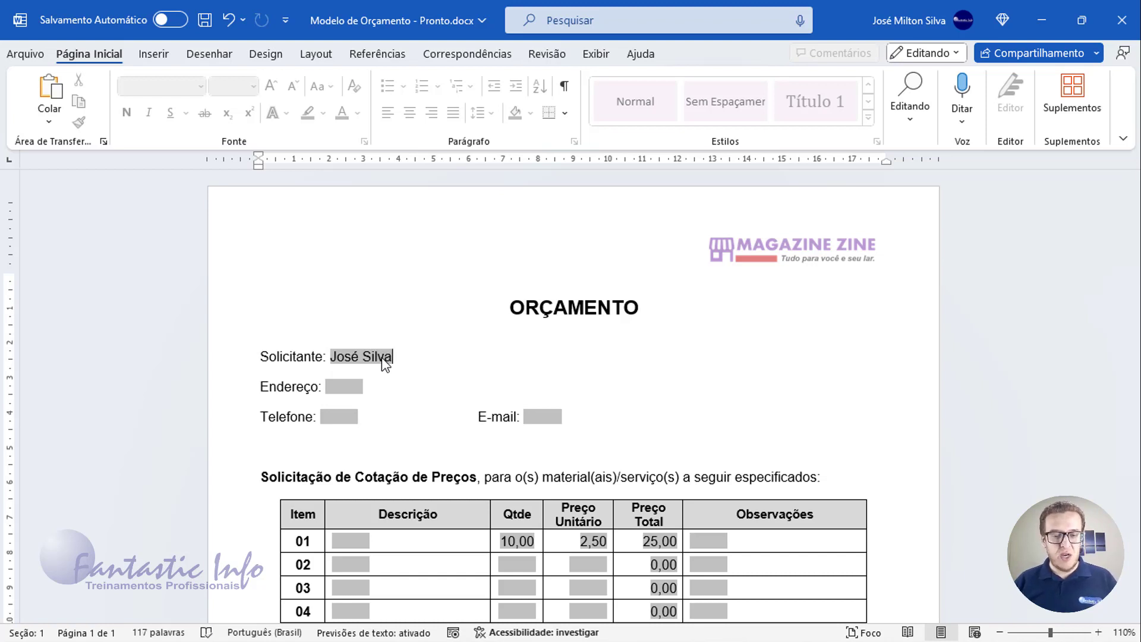
{"action": "key", "text": "Tab"}
Fill in the Endereço field with the applicant's street address, capitalizing the street name.
{"action": "type", "text": "R"}
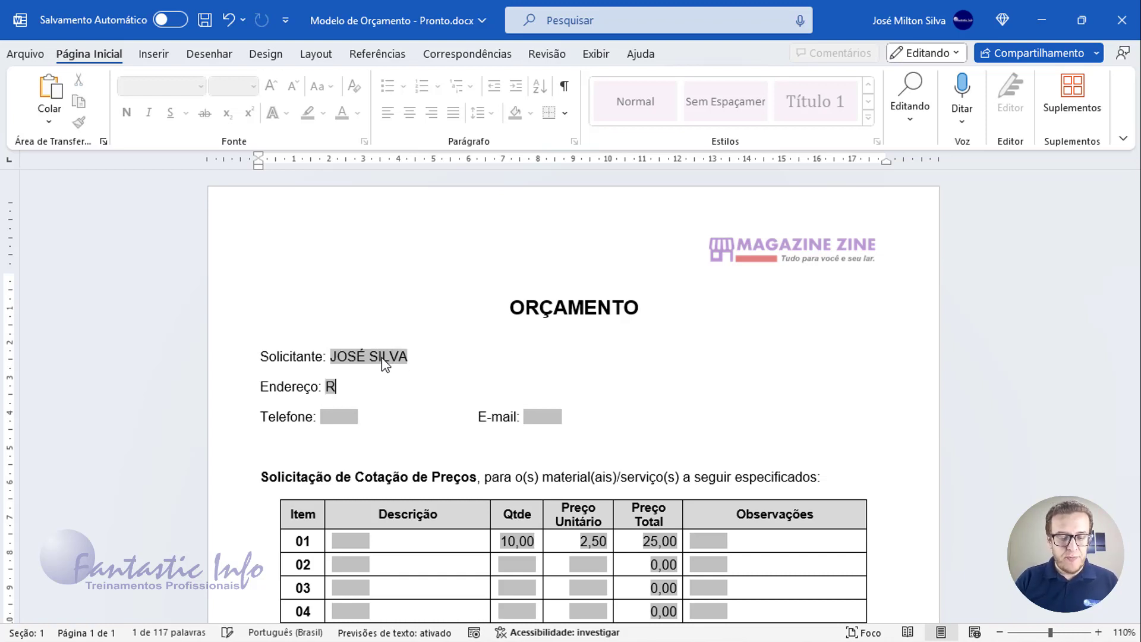
{"action": "type", "text": "ua principal"}
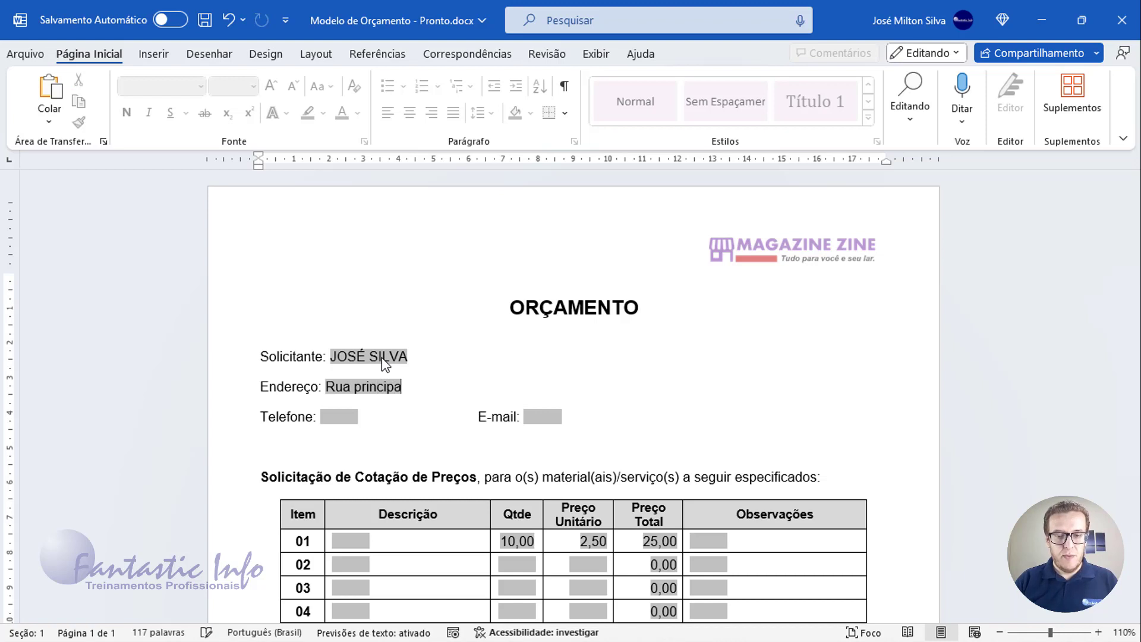
{"action": "key", "text": "BackSpace"}
{"action": "key", "text": "BackSpace"}
{"action": "key", "text": "BackSpace"}
{"action": "key", "text": "BackSpace"}
{"action": "key", "text": "BackSpace"}
{"action": "key", "text": "BackSpace"}
{"action": "key", "text": "BackSpace"}
{"action": "key", "text": "BackSpace"}
{"action": "key", "text": "BackSpace"}
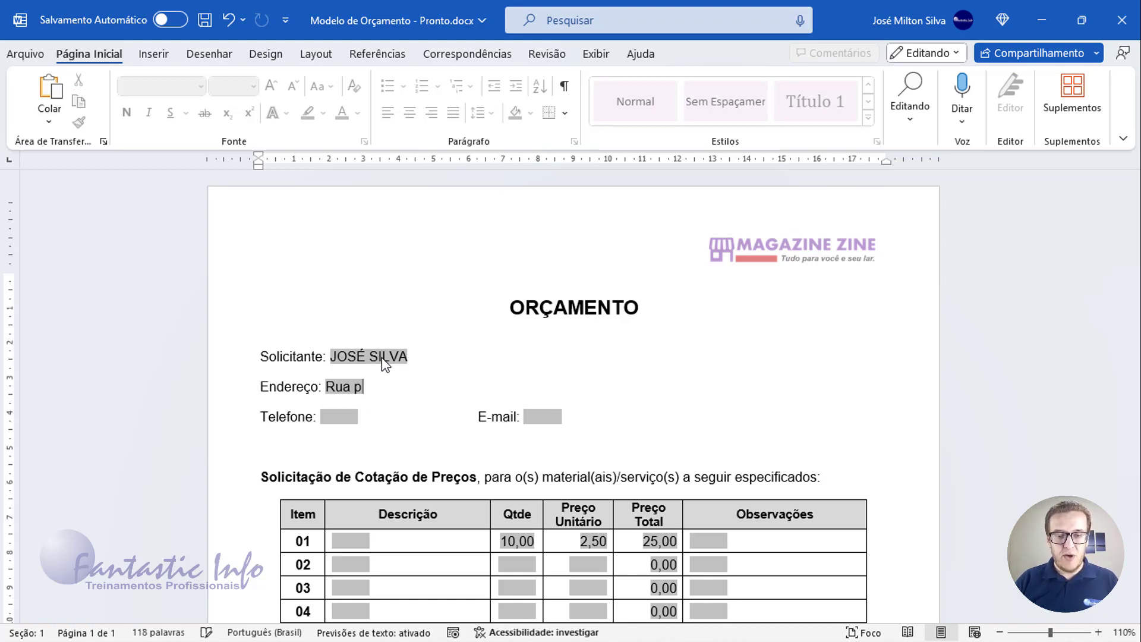
{"action": "type", "text": "Princi"}
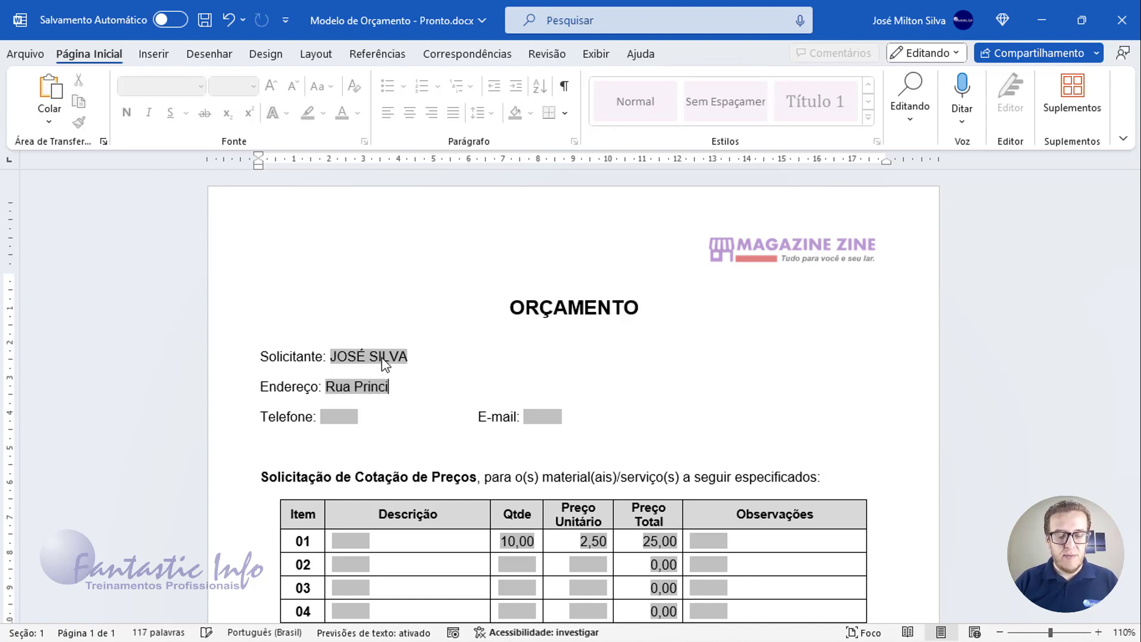
{"action": "type", "text": "pal, 1000"}
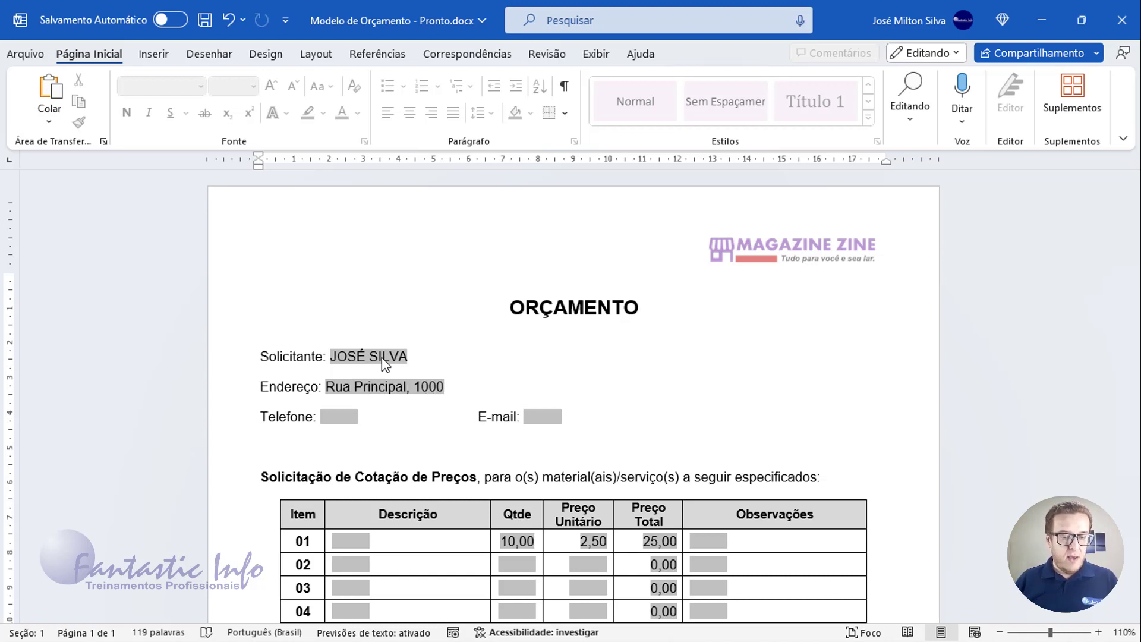
Leave the phone and e-mail fields blank and enter "Serviço 01" as the description of item 01.
{"action": "key", "text": "Tab"}
{"action": "key", "text": "Tab"}
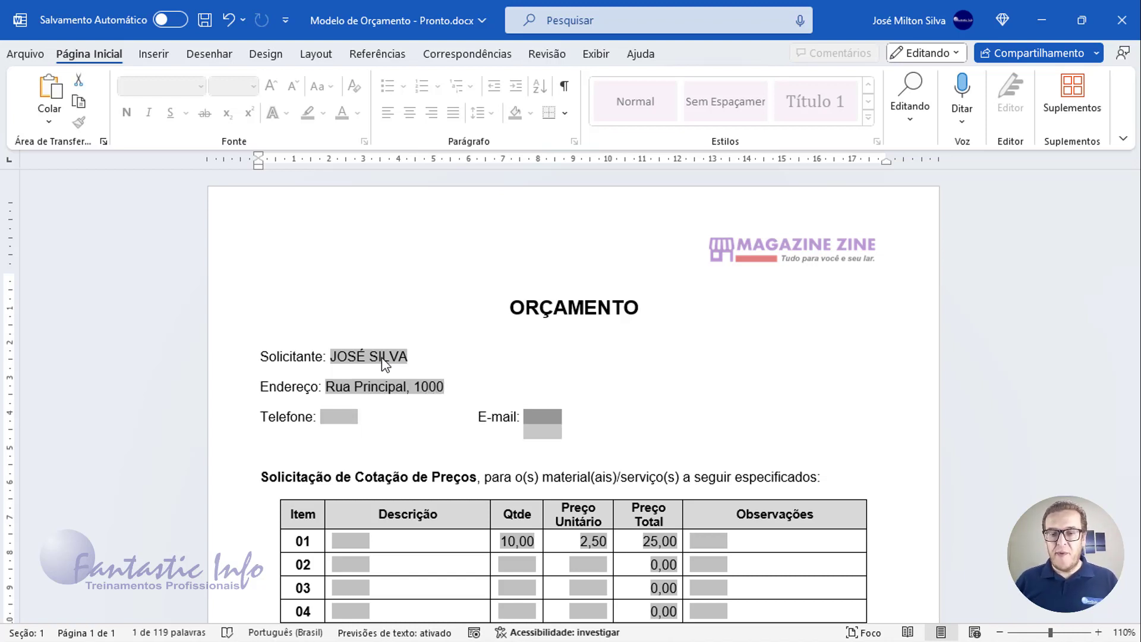
{"action": "key", "text": "Tab"}
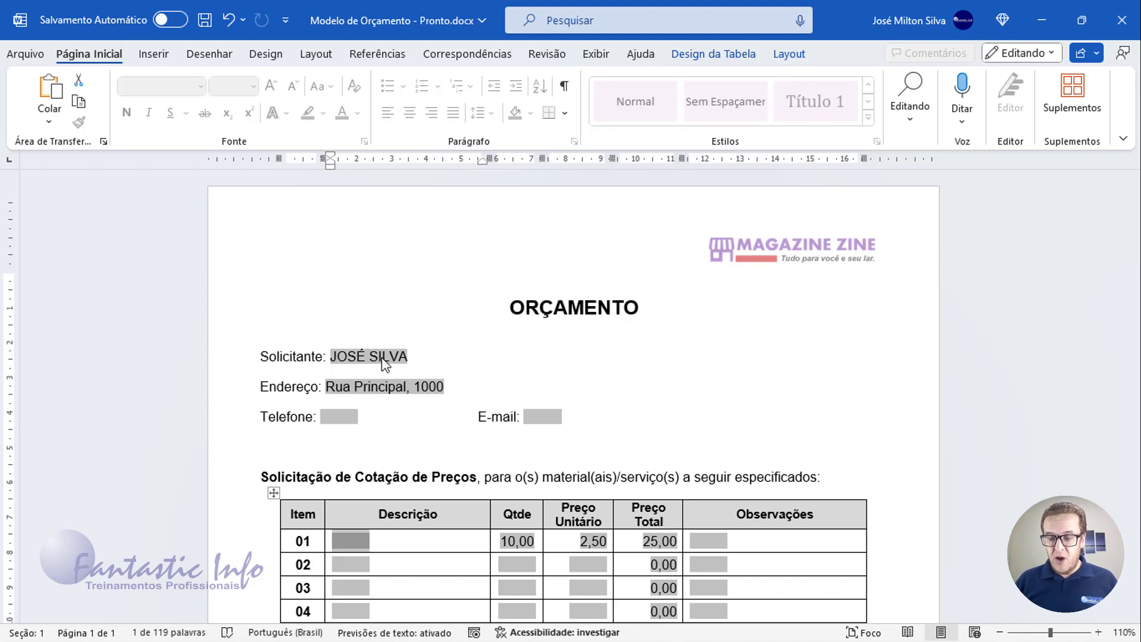
{"action": "type", "text": "Pr"}
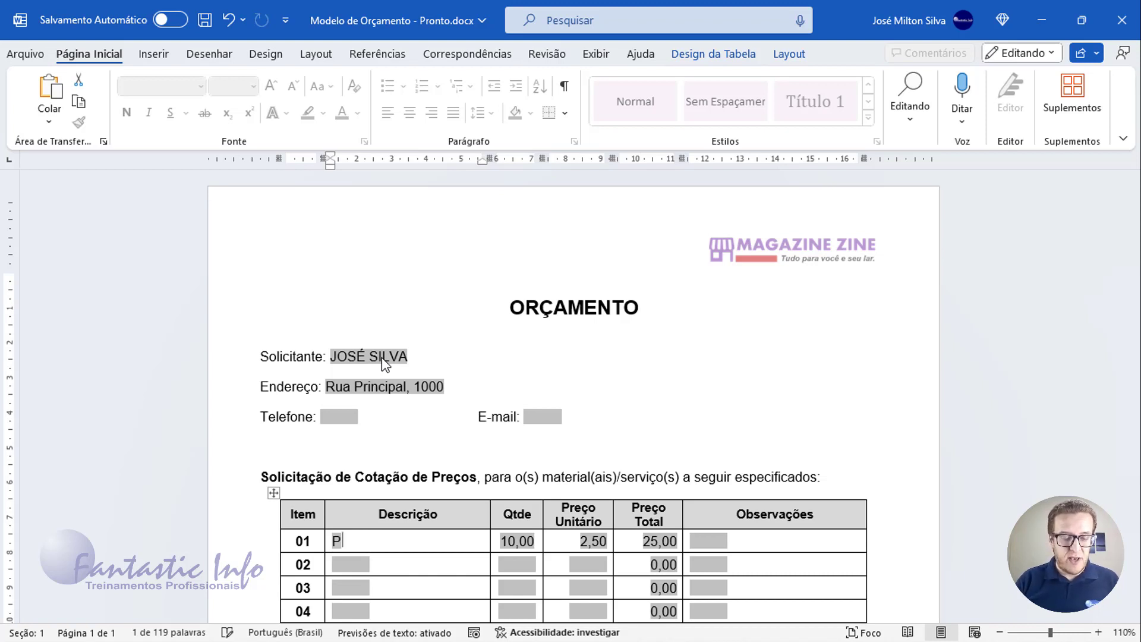
{"action": "key", "text": "BackSpace"}
{"action": "key", "text": "BackSpace"}
{"action": "type", "text": "S"}
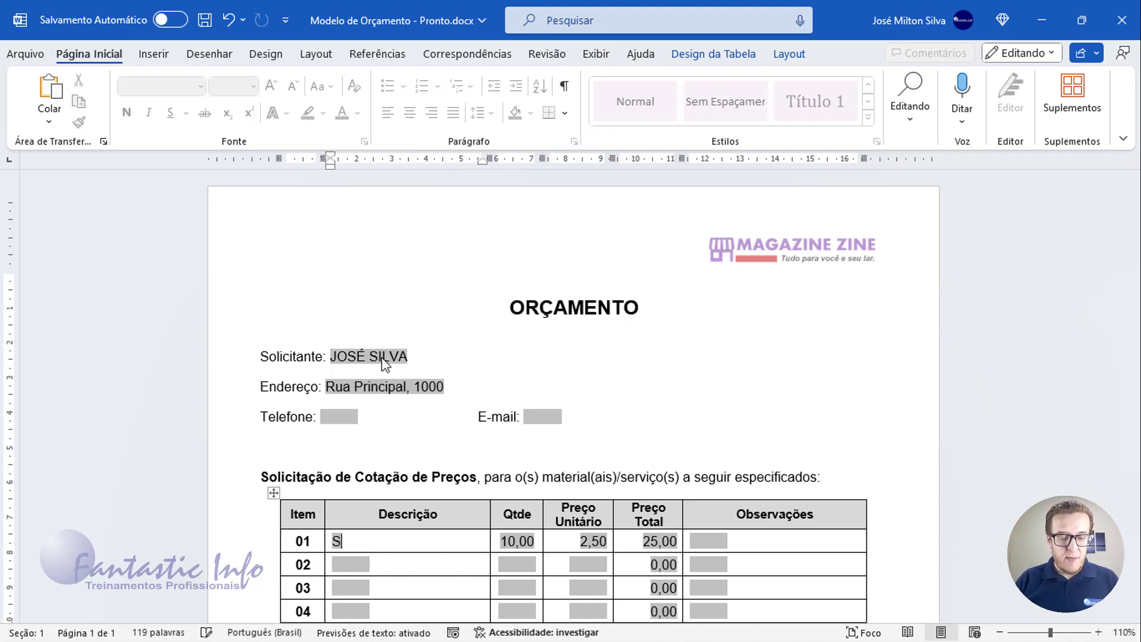
{"action": "type", "text": "erviço 01"}
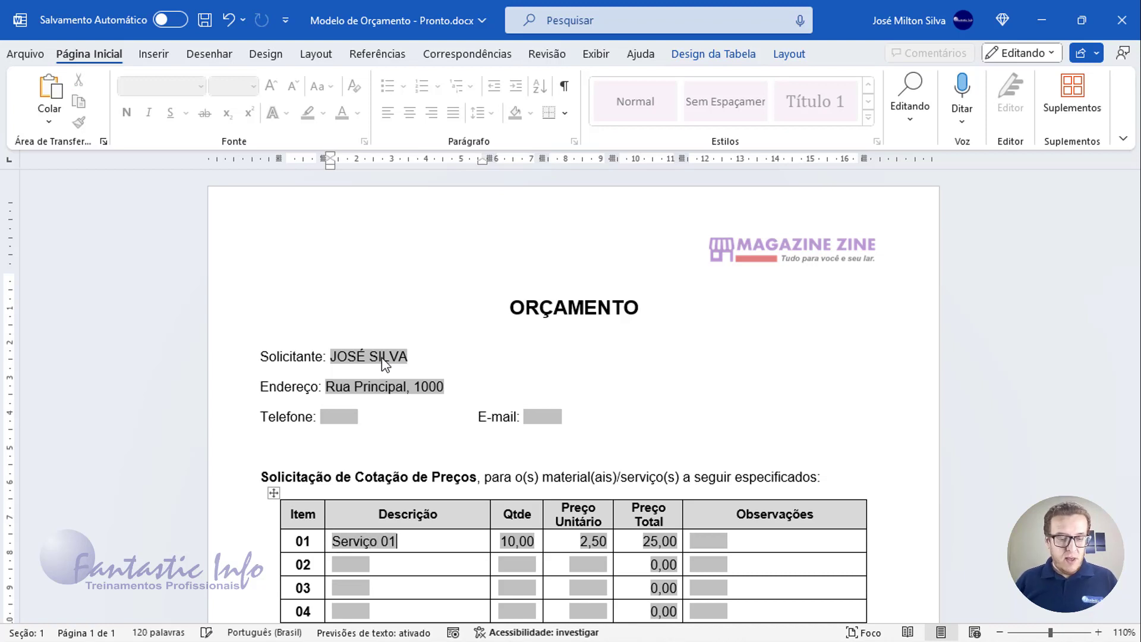
Keep item 01's quantity and unit price, and fill in item 02 with description "Serviço 02", quantity 5 and unit price 20.
{"action": "key", "text": "Tab"}
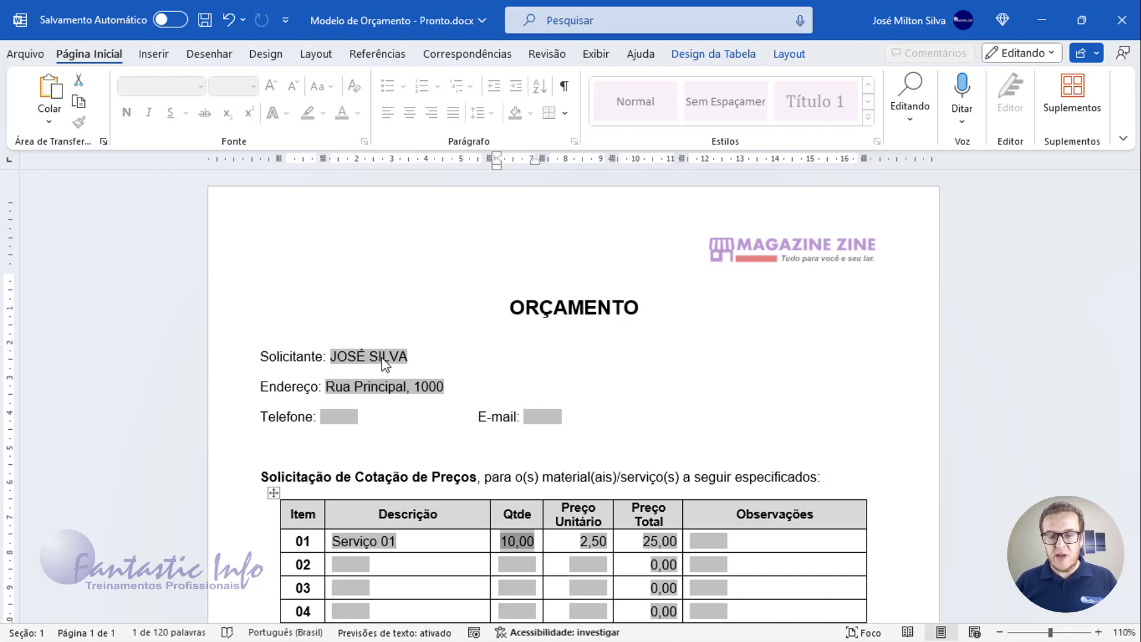
{"action": "key", "text": "Tab"}
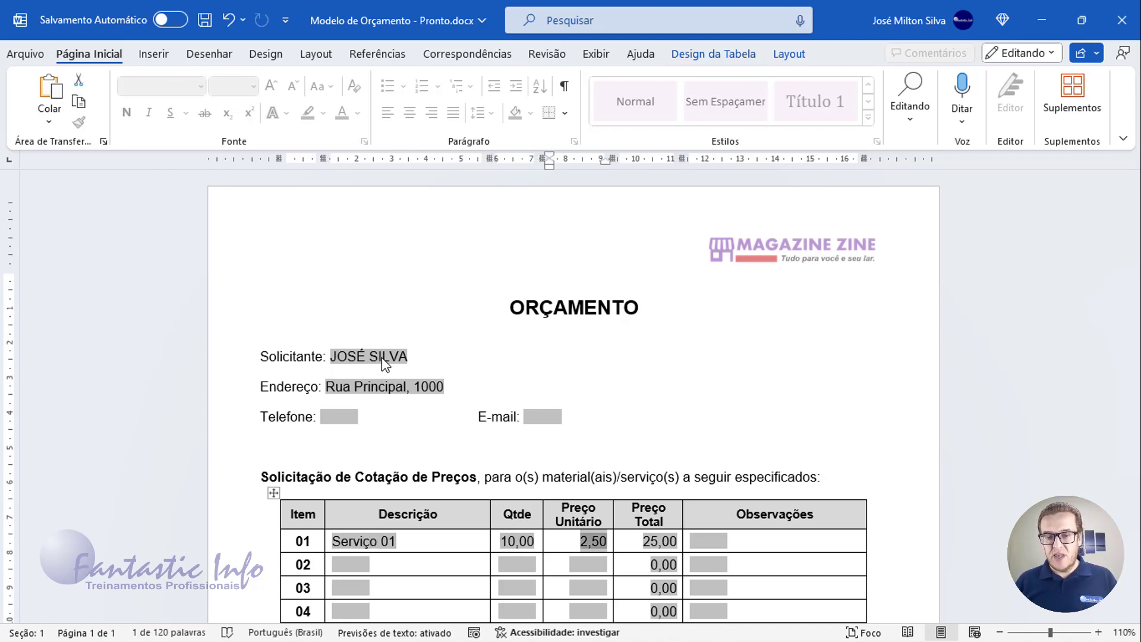
{"action": "key", "text": "Tab"}
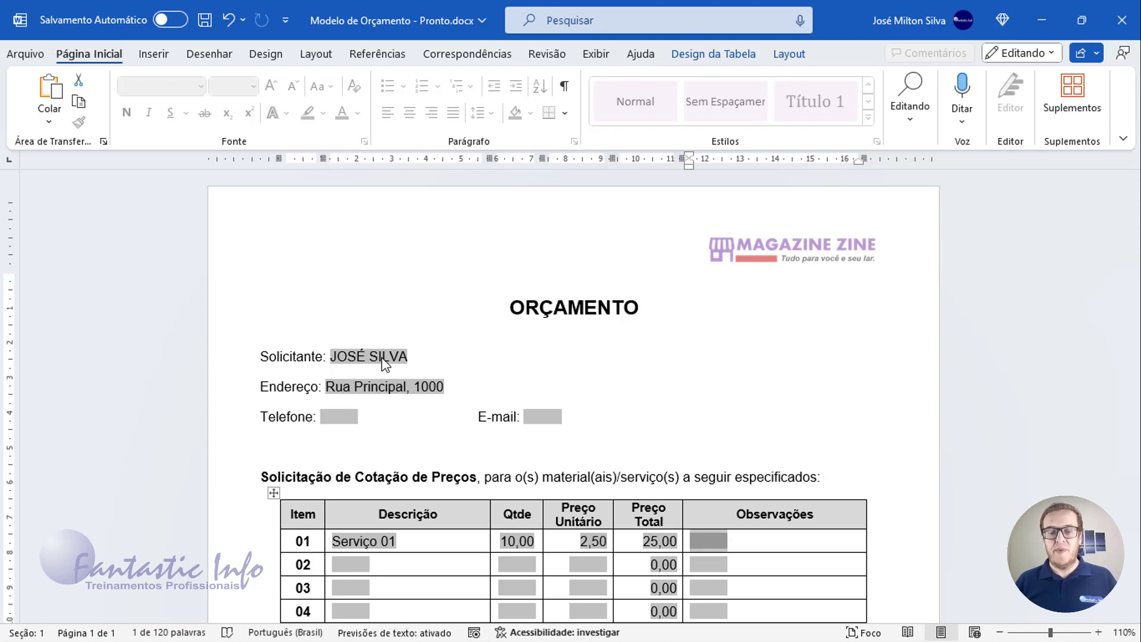
{"action": "key", "text": "Tab"}
{"action": "type", "text": "Serv"}
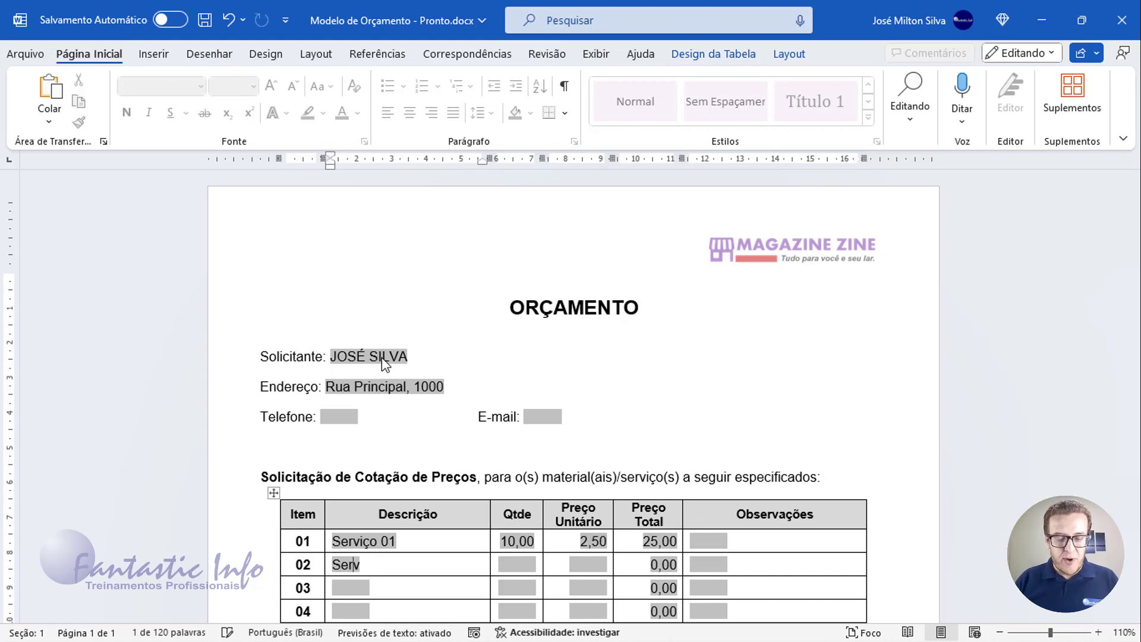
{"action": "type", "text": "iço 02"}
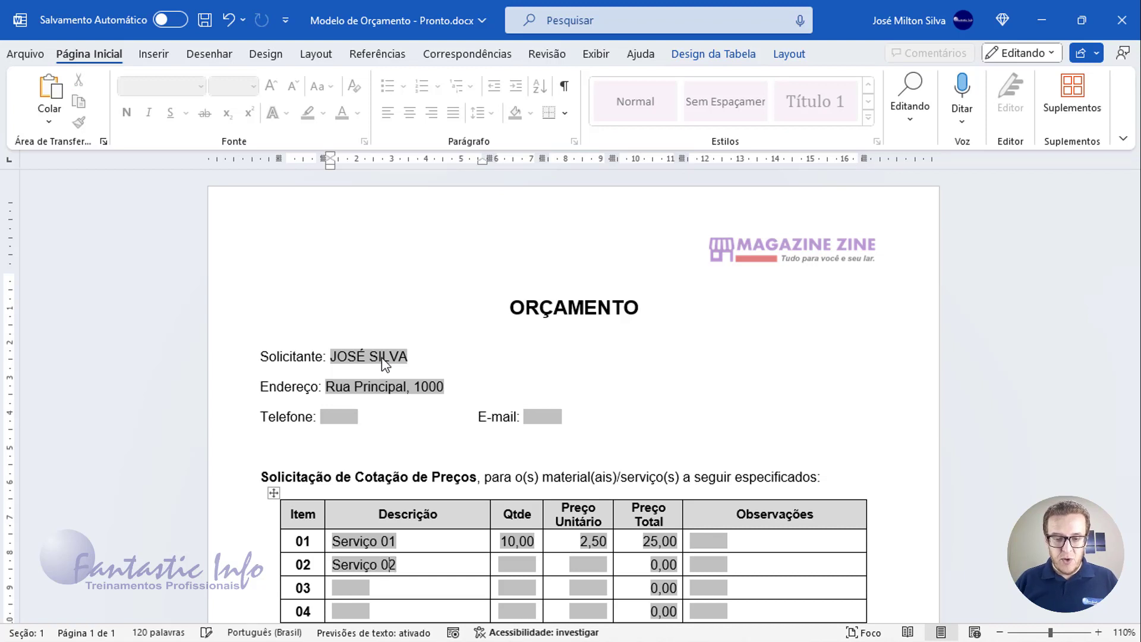
{"action": "key", "text": "Tab"}
{"action": "type", "text": "5"}
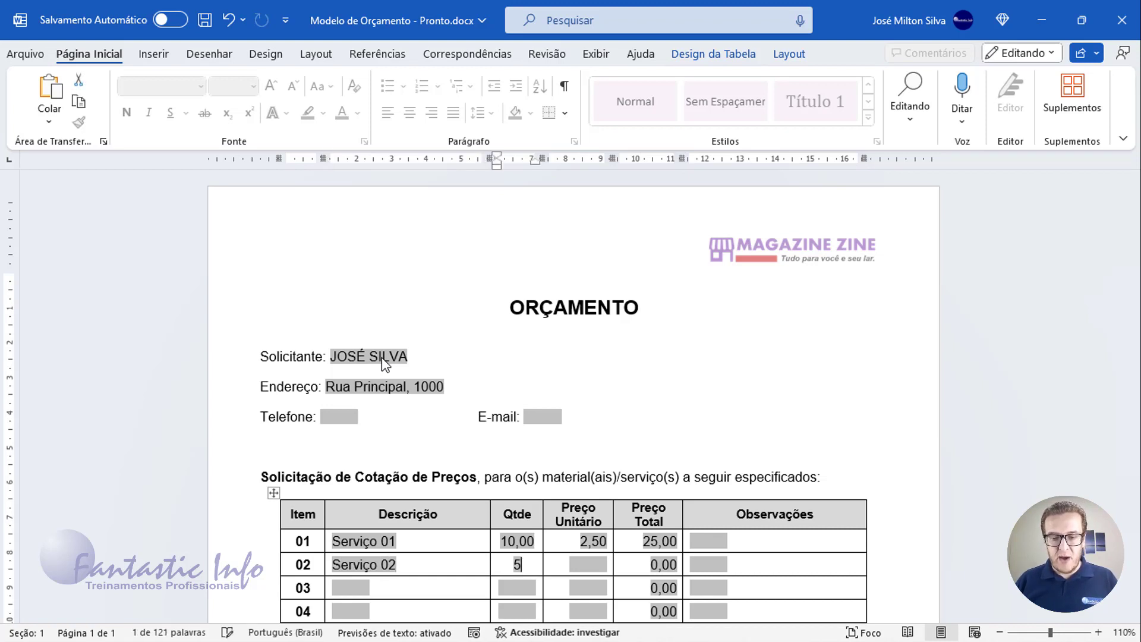
{"action": "key", "text": "Tab"}
{"action": "type", "text": "20"}
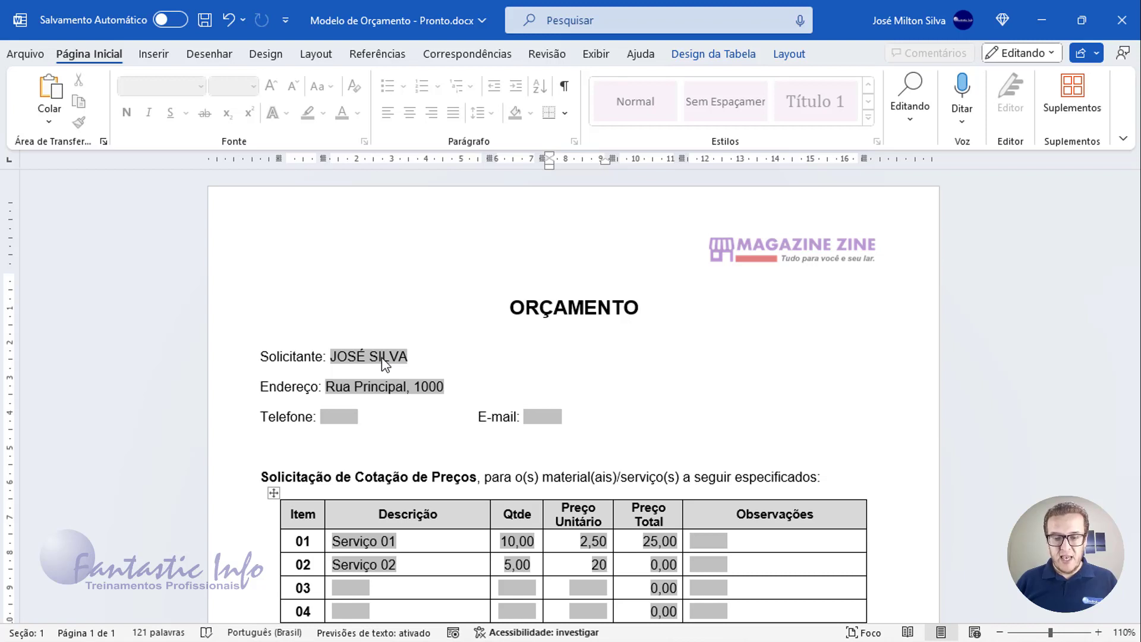
{"action": "key", "text": "Tab"}
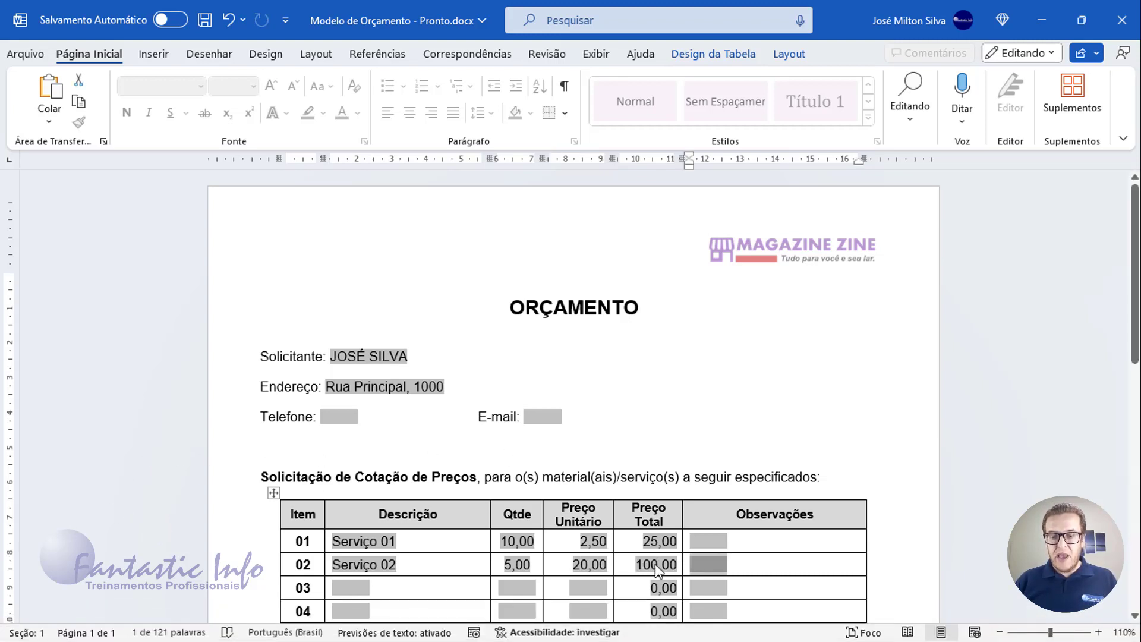
Examine the calculated totals and the remaining deadline, contact and signature fields of the finished quotation form.
{"action": "scroll", "coordinate": [655, 563], "scroll_direction": "down", "scroll_amount": 5}
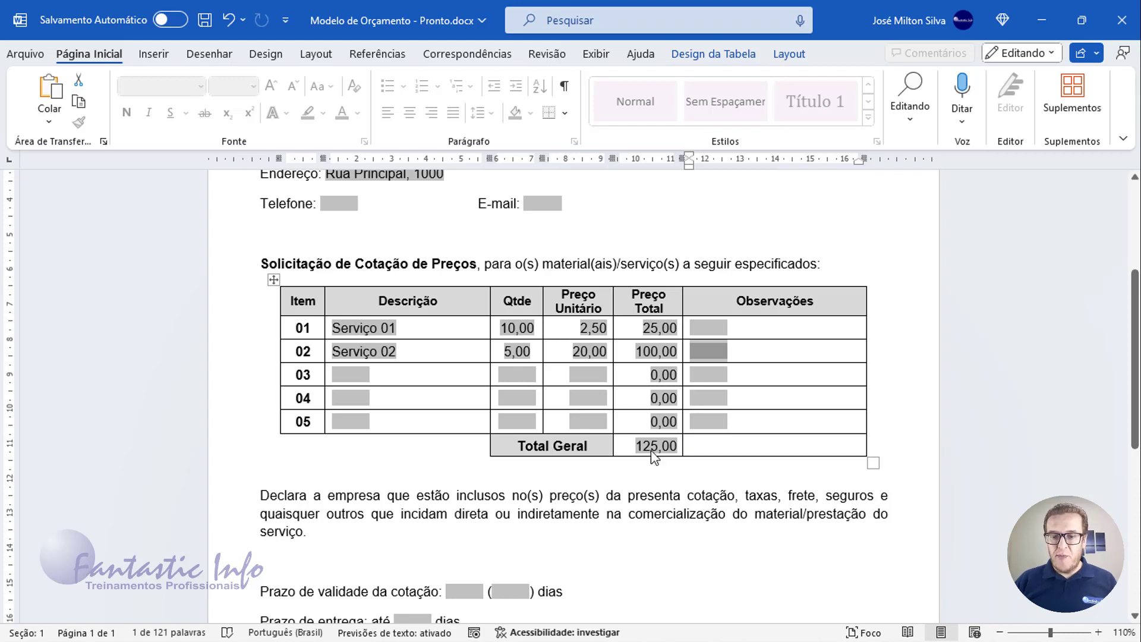
{"action": "scroll", "coordinate": [590, 443], "scroll_direction": "up", "scroll_amount": 2}
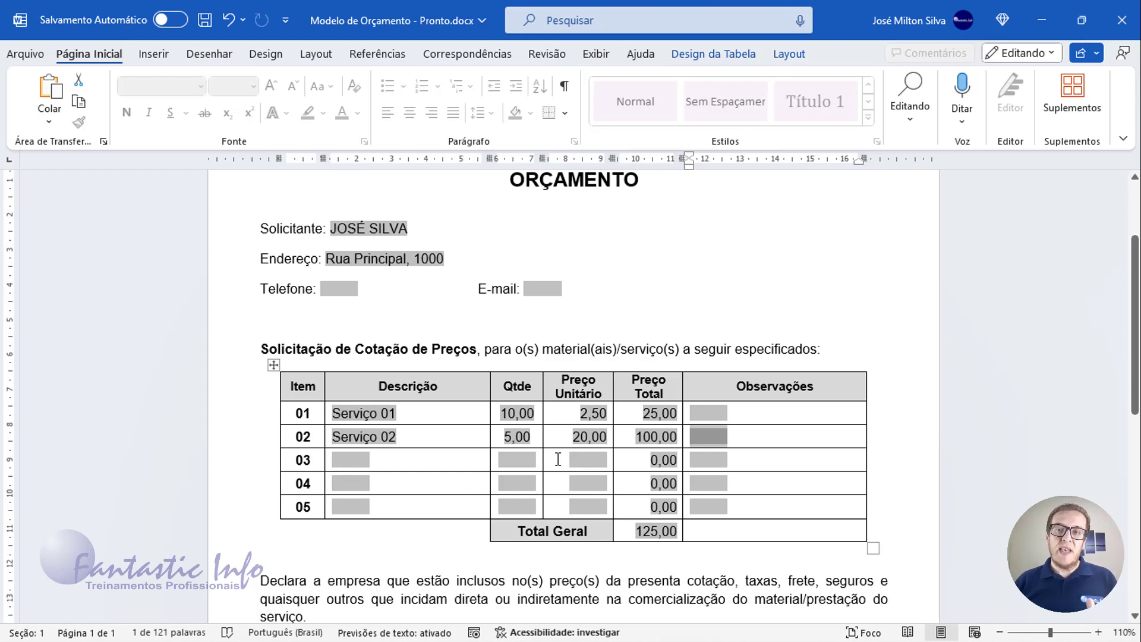
{"action": "scroll", "coordinate": [558, 460], "scroll_direction": "up", "scroll_amount": 3}
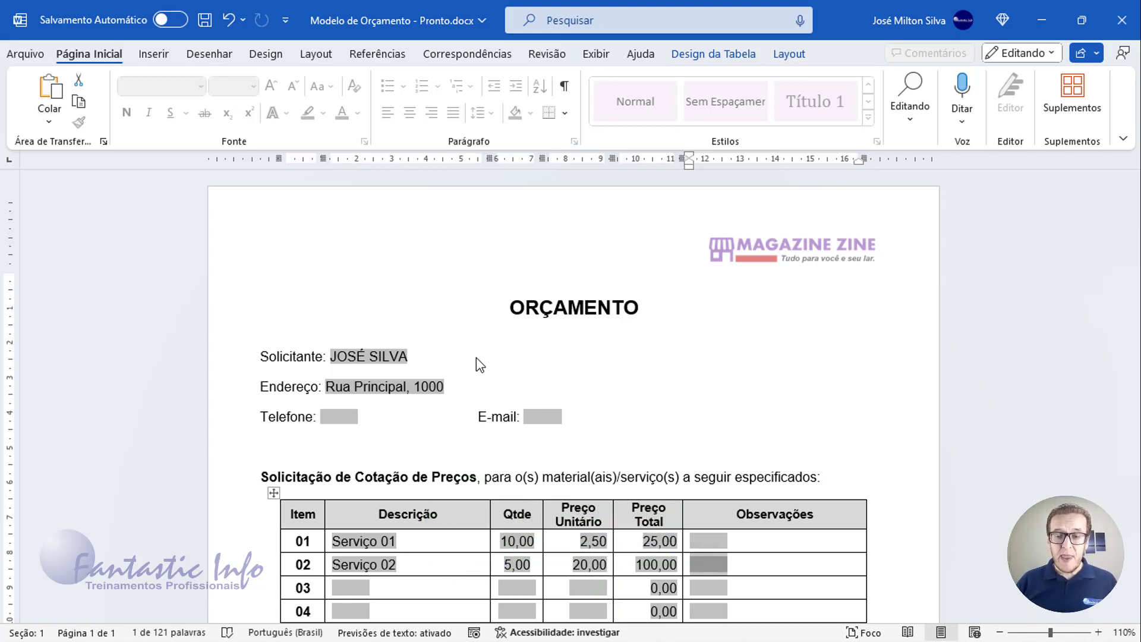
{"action": "scroll", "coordinate": [582, 364], "scroll_direction": "down", "scroll_amount": 3}
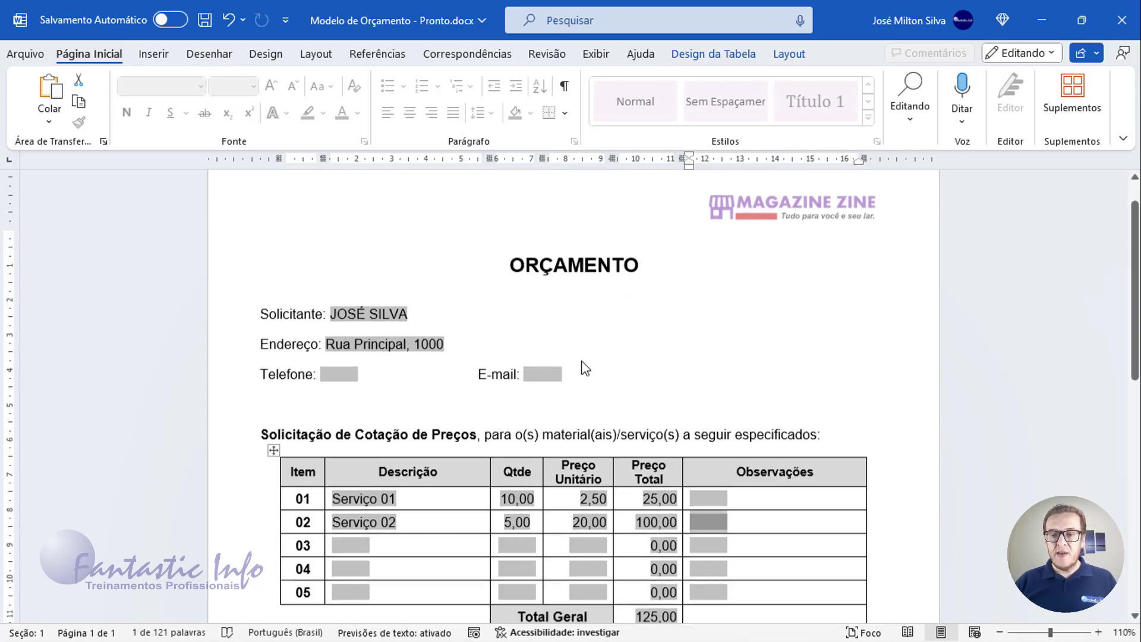
{"action": "scroll", "coordinate": [583, 357], "scroll_direction": "down", "scroll_amount": 8}
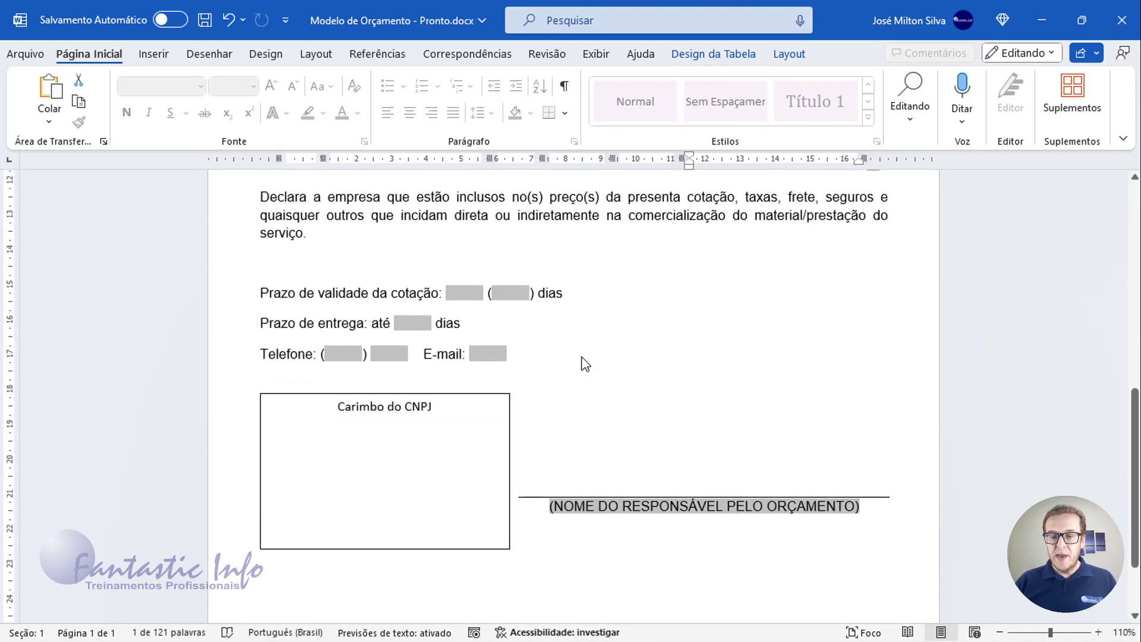
{"action": "scroll", "coordinate": [582, 357], "scroll_direction": "up", "scroll_amount": 5}
{"action": "scroll", "coordinate": [581, 357], "scroll_direction": "up", "scroll_amount": 7}
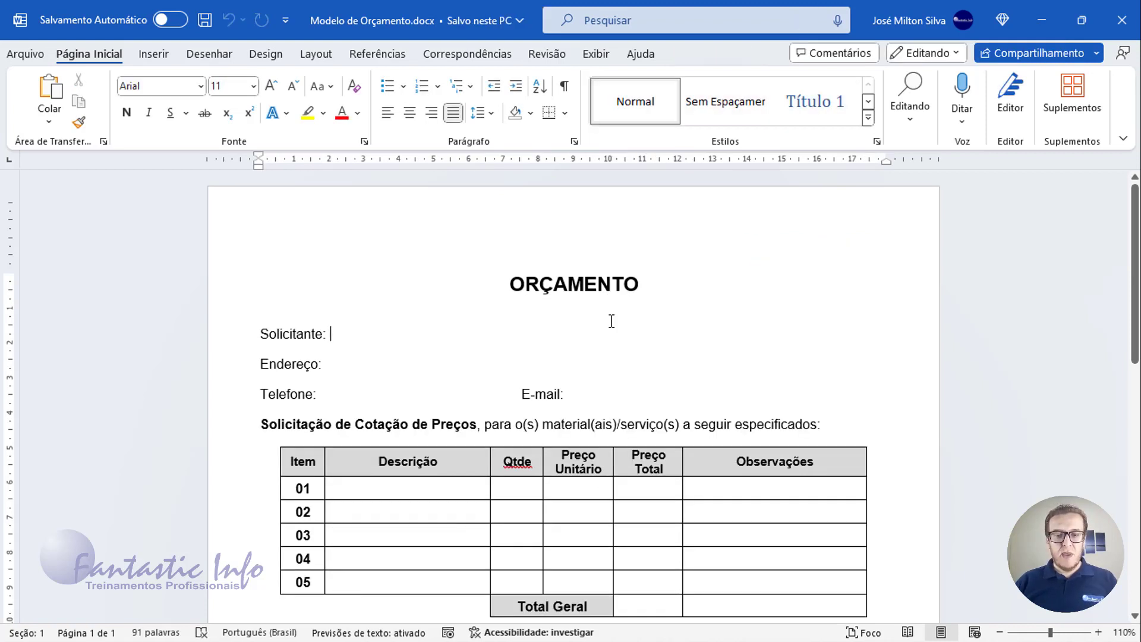
Examine the unfinished template Modelo de Orçamento.docx: its title, applicant and contact labels, and the items table.
{"action": "left_click", "coordinate": [519, 335]}
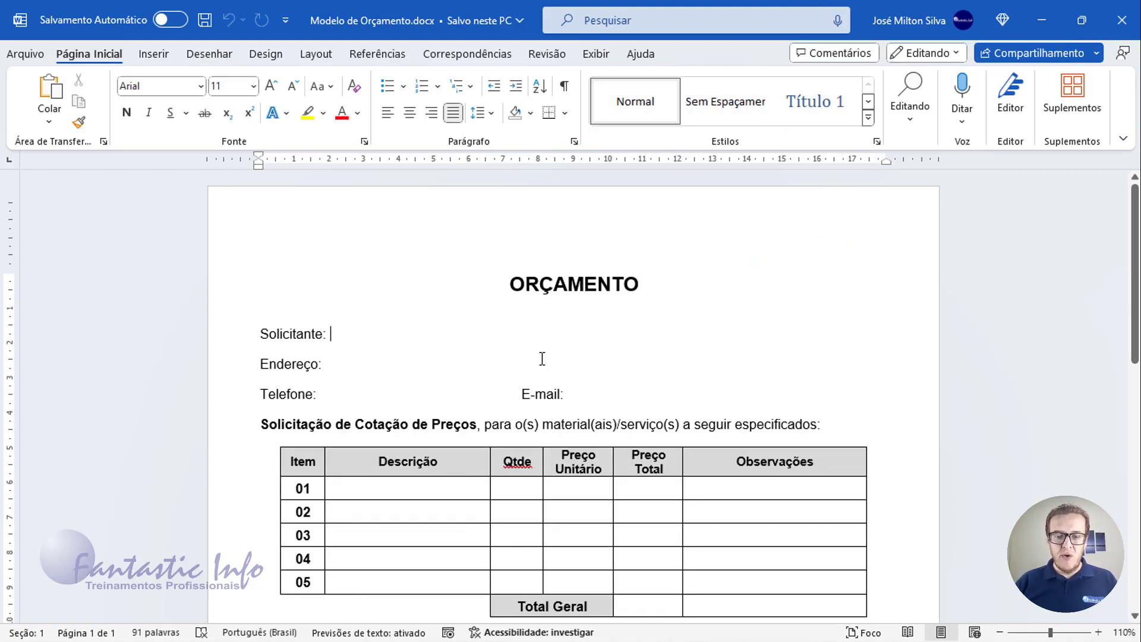
{"action": "scroll", "coordinate": [539, 359], "scroll_direction": "down", "scroll_amount": 2}
{"action": "scroll", "coordinate": [540, 359], "scroll_direction": "up", "scroll_amount": 2}
{"action": "scroll", "coordinate": [540, 360], "scroll_direction": "down", "scroll_amount": 3}
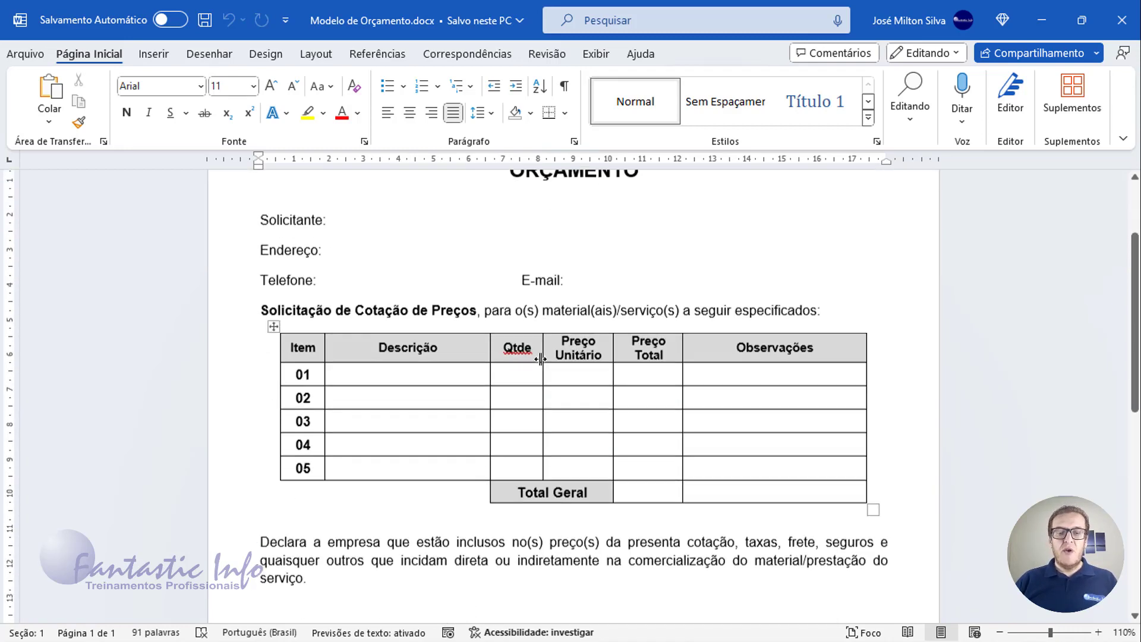
{"action": "scroll", "coordinate": [534, 344], "scroll_direction": "up", "scroll_amount": 1}
{"action": "scroll", "coordinate": [534, 342], "scroll_direction": "down", "scroll_amount": 1}
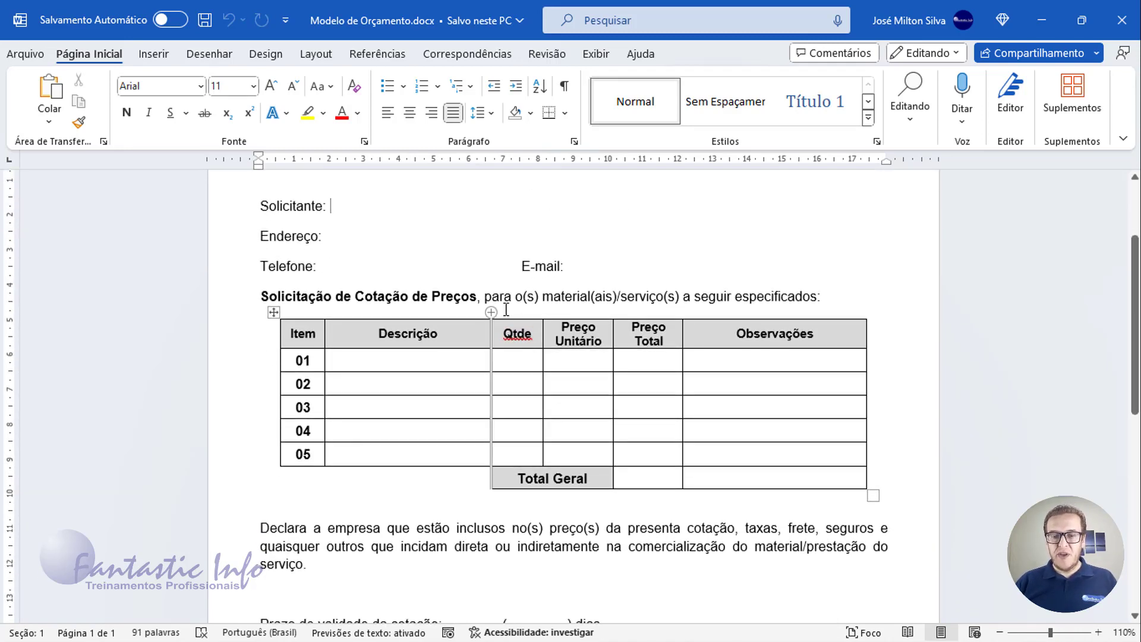
{"action": "scroll", "coordinate": [517, 314], "scroll_direction": "up", "scroll_amount": 2}
{"action": "scroll", "coordinate": [531, 268], "scroll_direction": "up", "scroll_amount": 1}
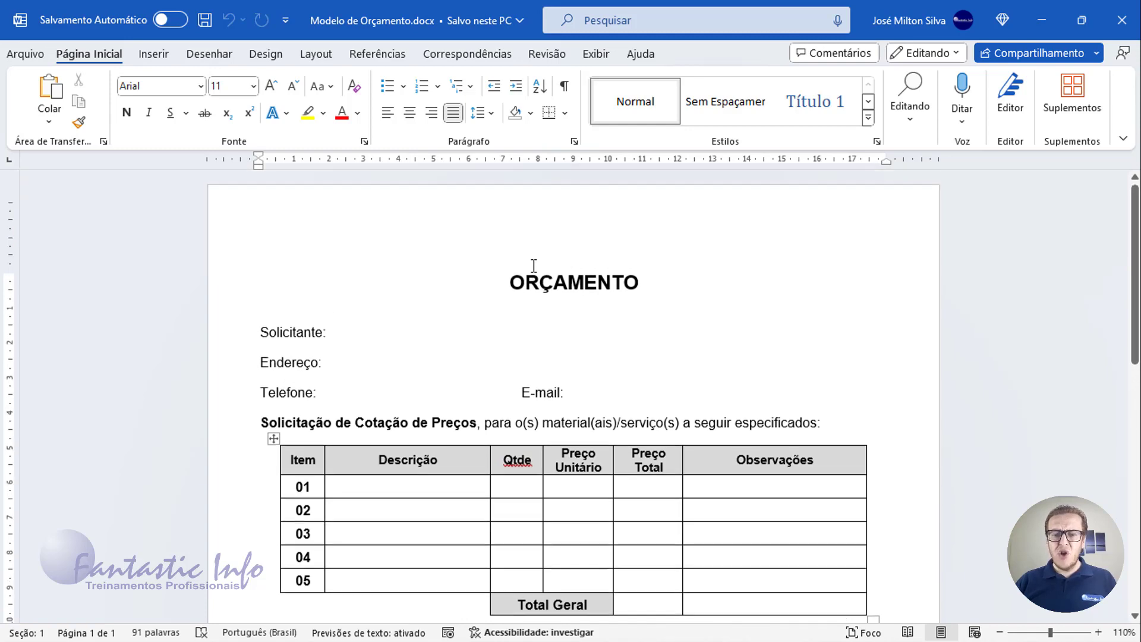
{"action": "left_click_drag", "start_coordinate": [510, 278], "coordinate": [675, 280]}
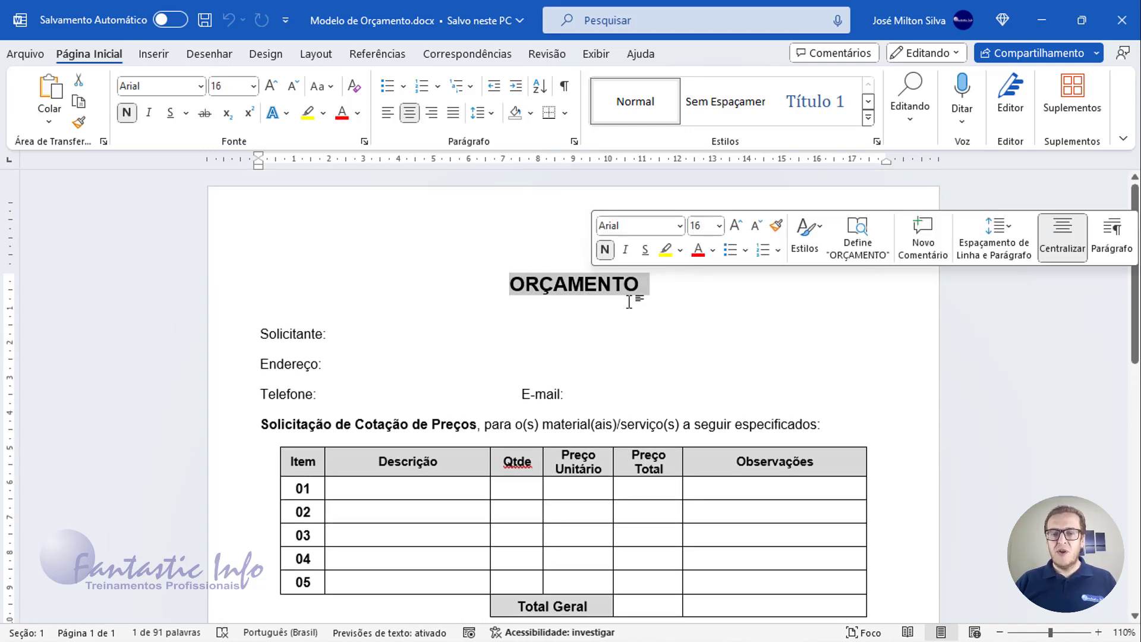
{"action": "scroll", "coordinate": [354, 326], "scroll_direction": "down", "scroll_amount": 2}
{"action": "left_click_drag", "start_coordinate": [316, 251], "coordinate": [333, 247]}
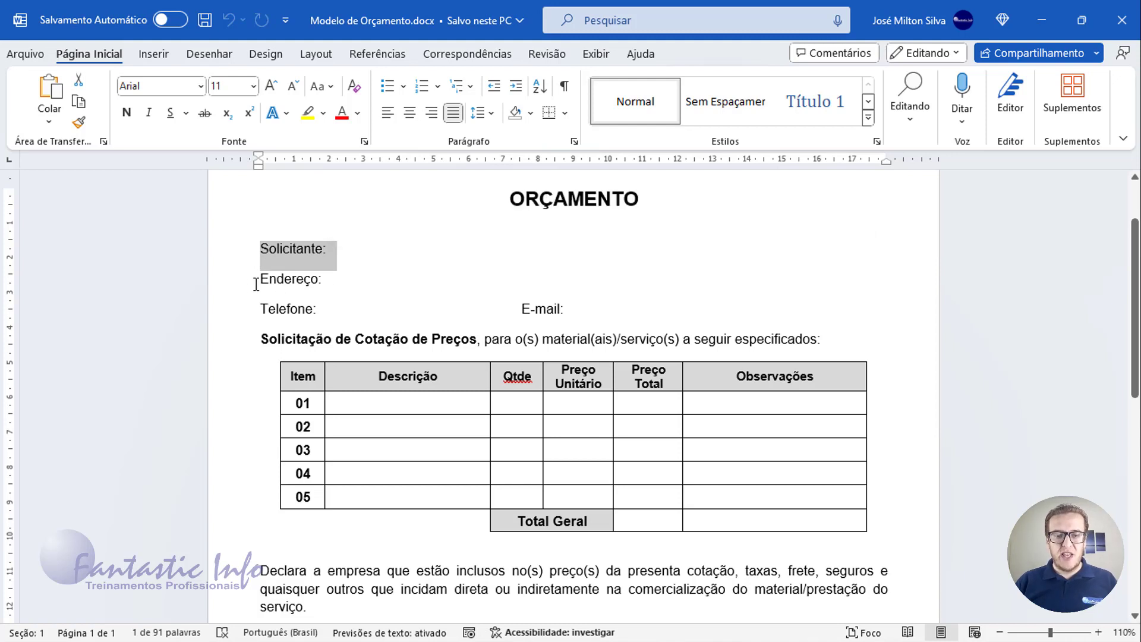
{"action": "left_click_drag", "start_coordinate": [257, 280], "coordinate": [599, 306]}
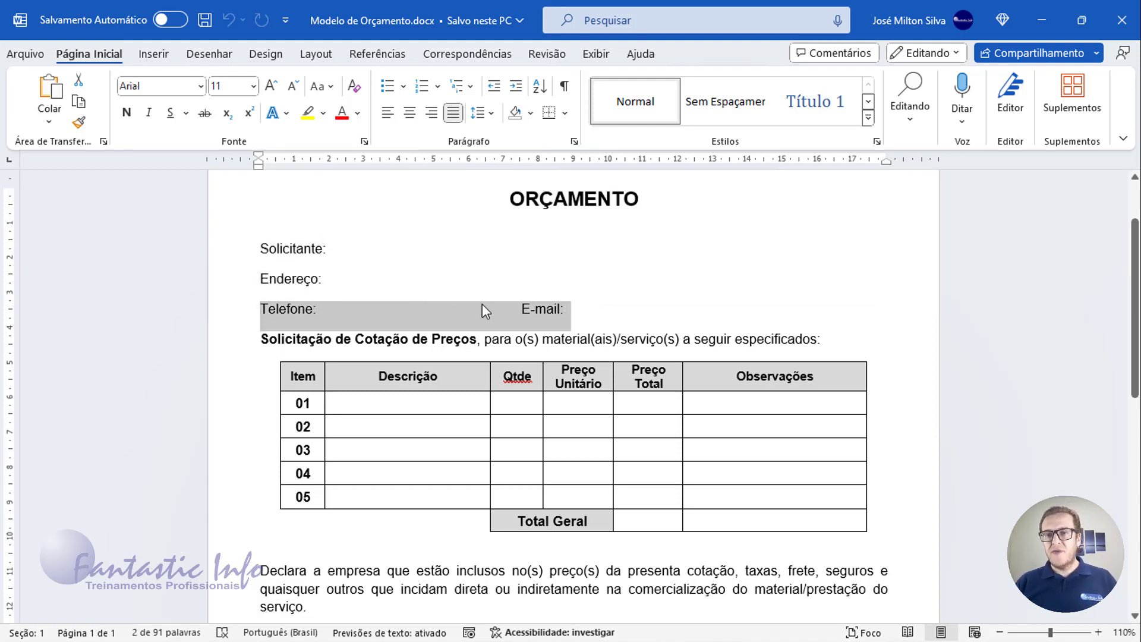
{"action": "left_click", "coordinate": [423, 310]}
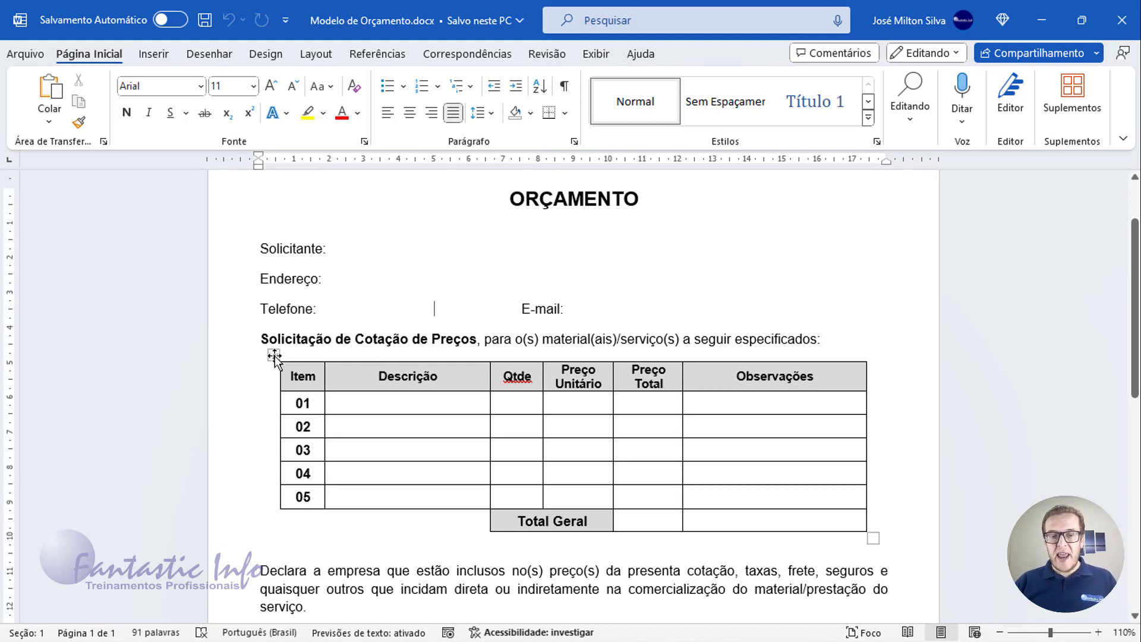
Examine the template's items table and the declaration, deadline, contact, CNPJ stamp and signature areas below it.
{"action": "left_click", "coordinate": [274, 355]}
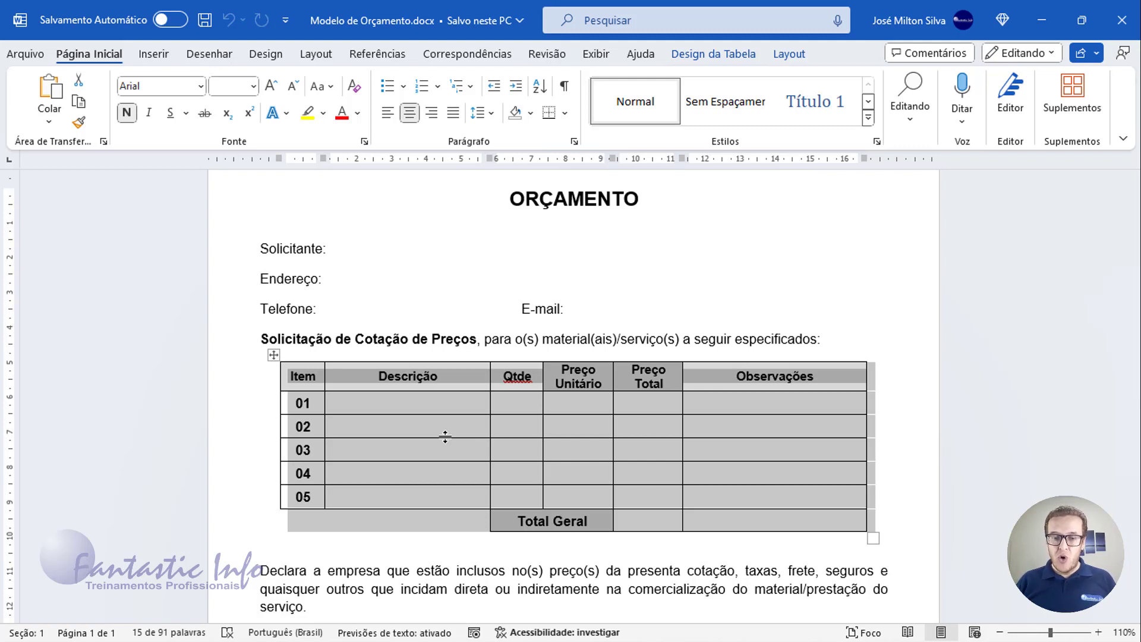
{"action": "left_click", "coordinate": [441, 409]}
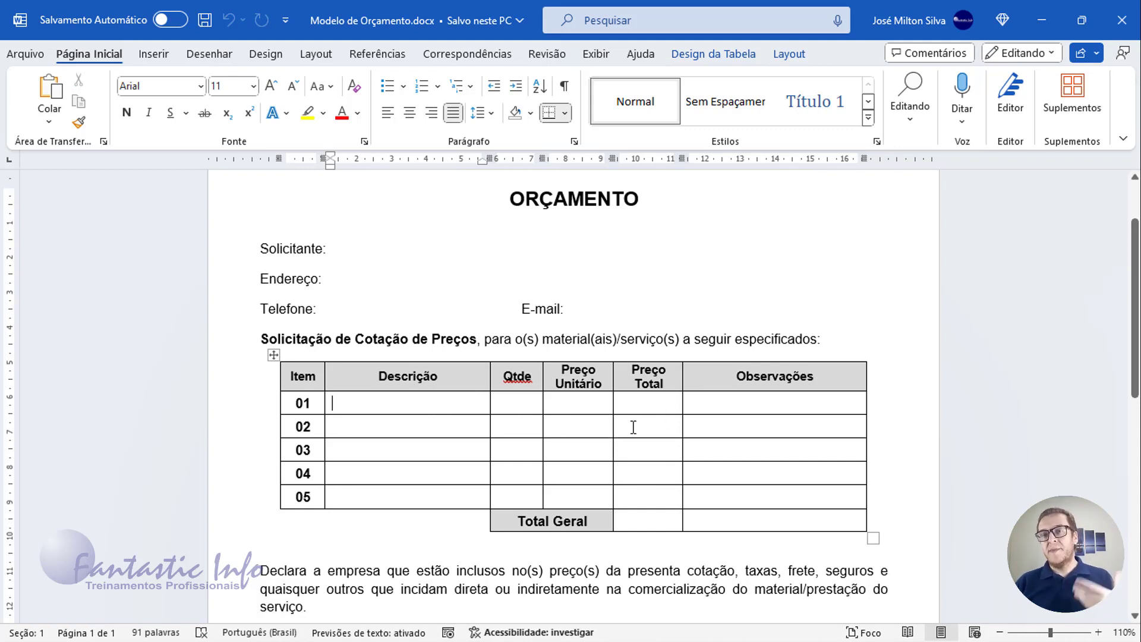
{"action": "scroll", "coordinate": [633, 427], "scroll_direction": "down", "scroll_amount": 5}
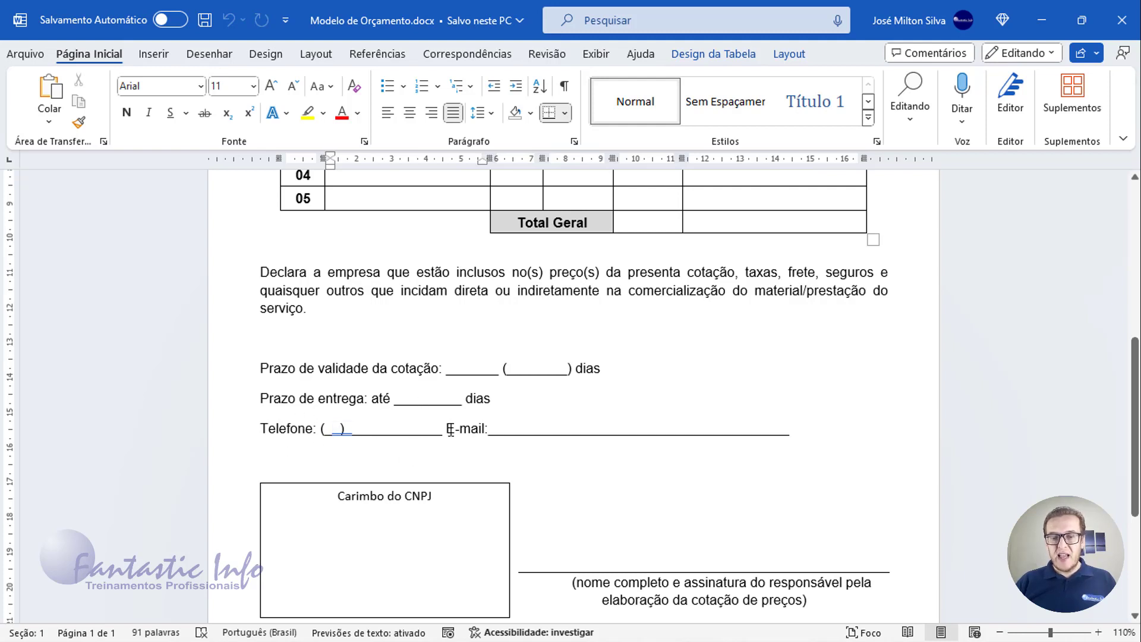
{"action": "scroll", "coordinate": [519, 481], "scroll_direction": "down", "scroll_amount": 2}
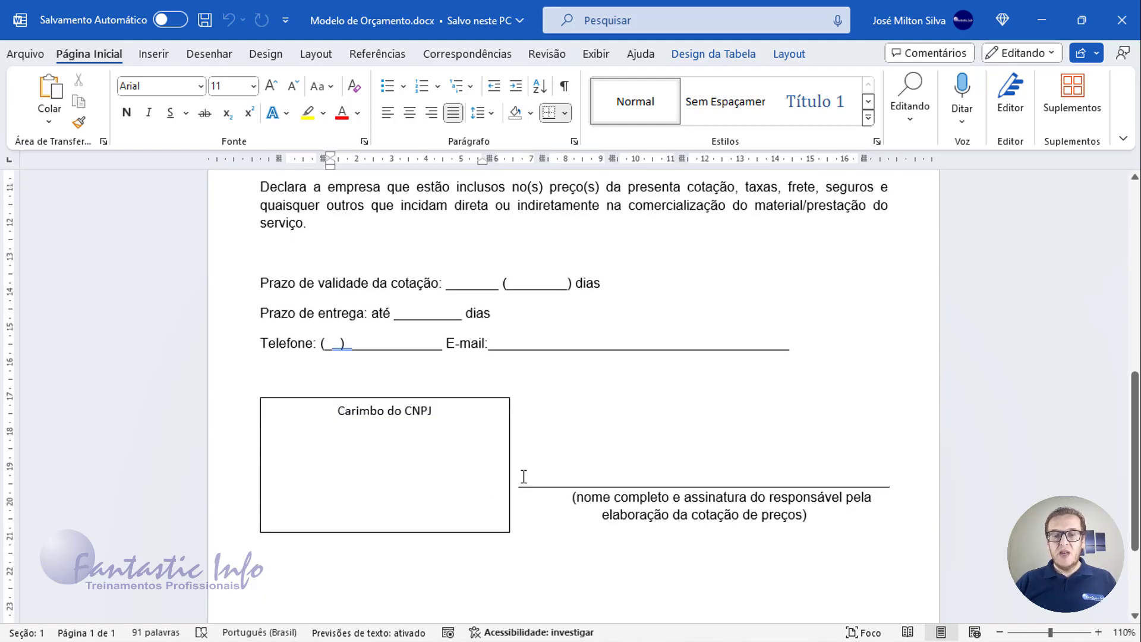
{"action": "scroll", "coordinate": [443, 458], "scroll_direction": "down", "scroll_amount": 3}
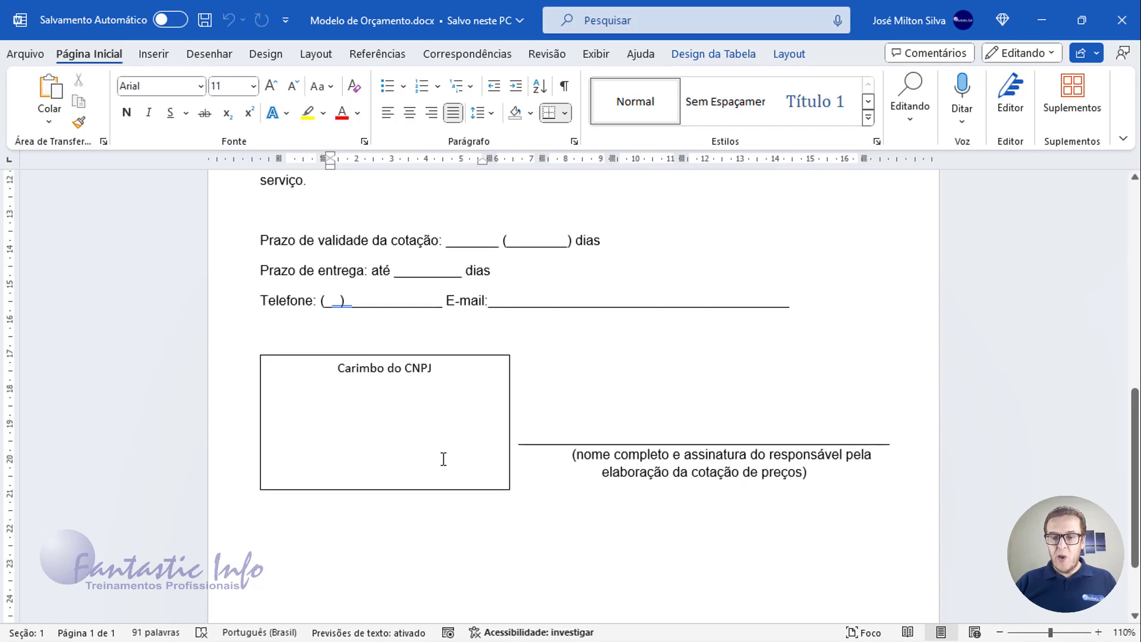
{"action": "scroll", "coordinate": [647, 424], "scroll_direction": "up", "scroll_amount": 14}
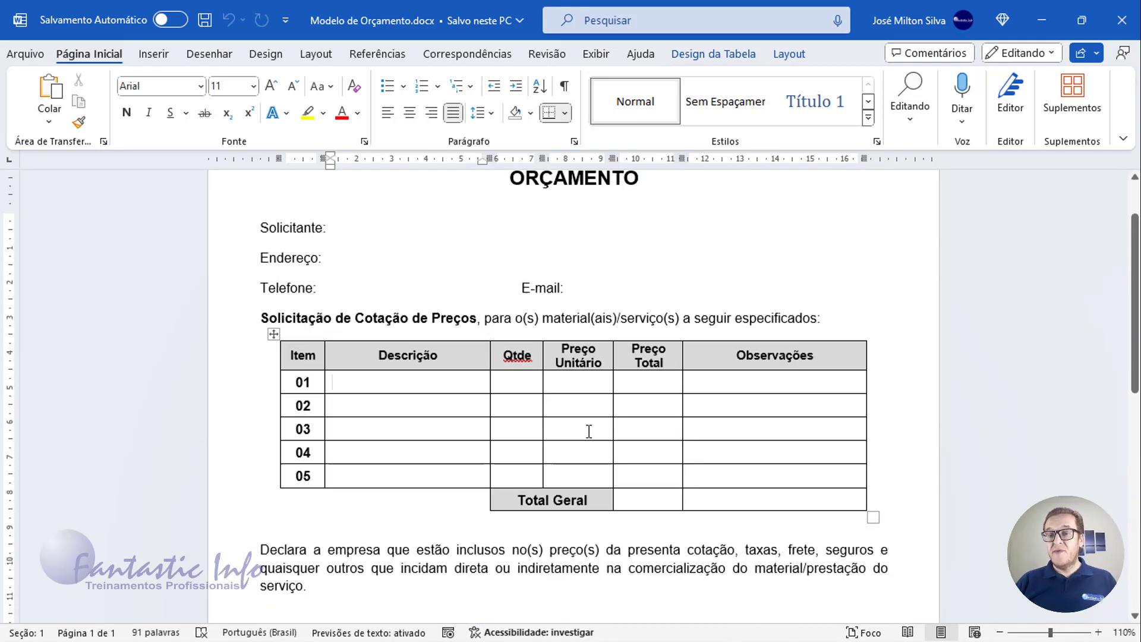
{"action": "left_click", "coordinate": [364, 341]}
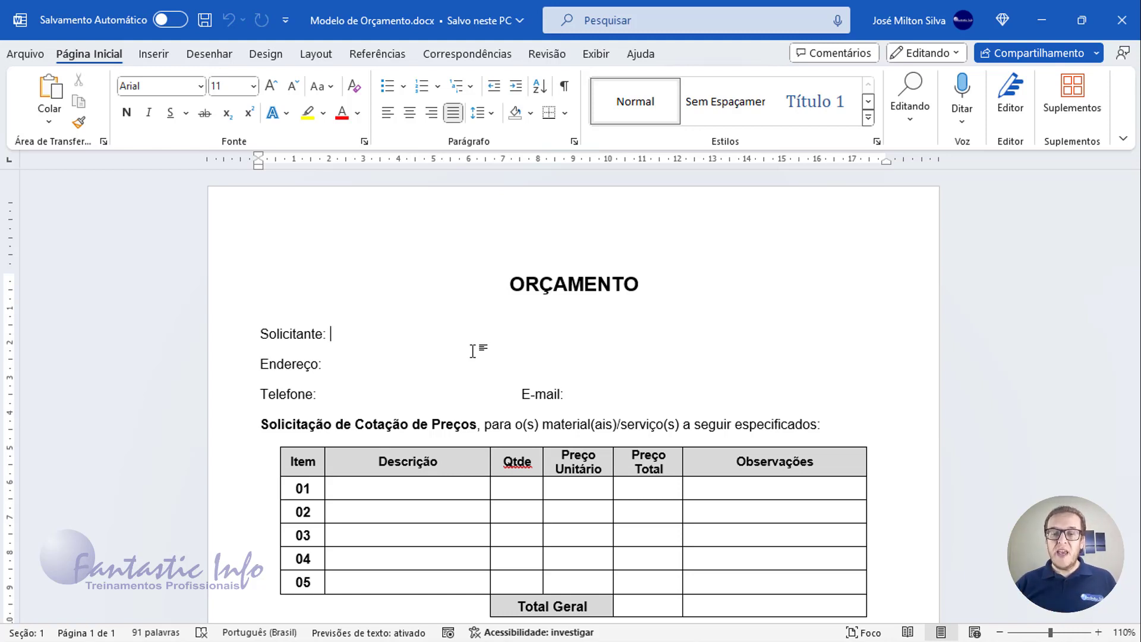
Try entering "trinta" among the underscores in the parentheses of Prazo de validade da cotação, and erase it.
{"action": "scroll", "coordinate": [472, 351], "scroll_direction": "down", "scroll_amount": 6}
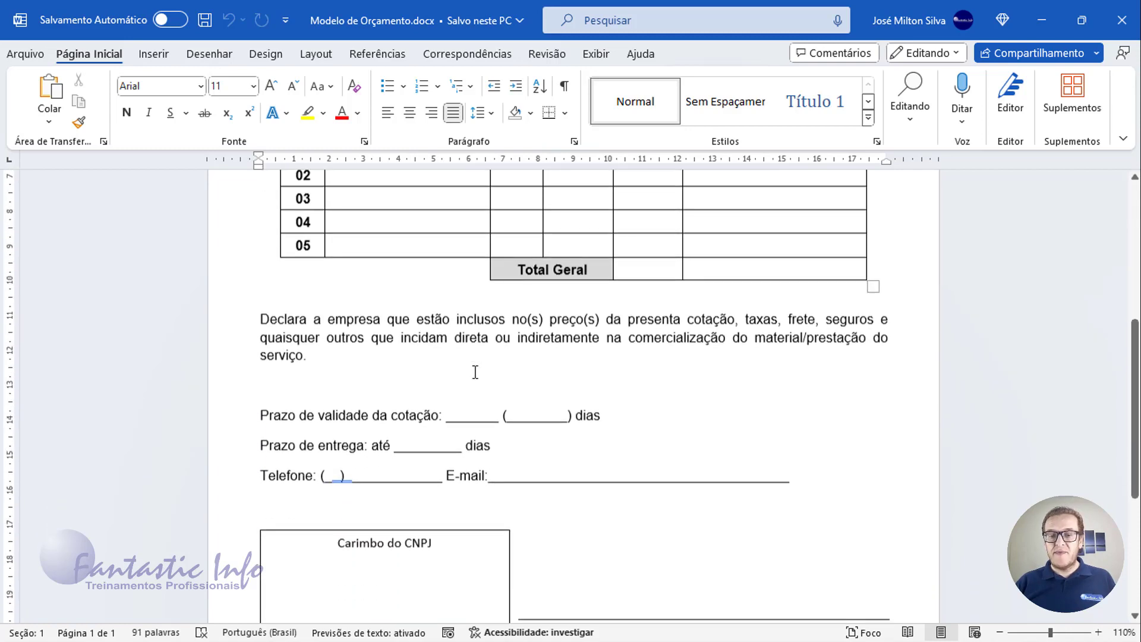
{"action": "scroll", "coordinate": [476, 372], "scroll_direction": "down", "scroll_amount": 1}
{"action": "left_click", "coordinate": [453, 367]}
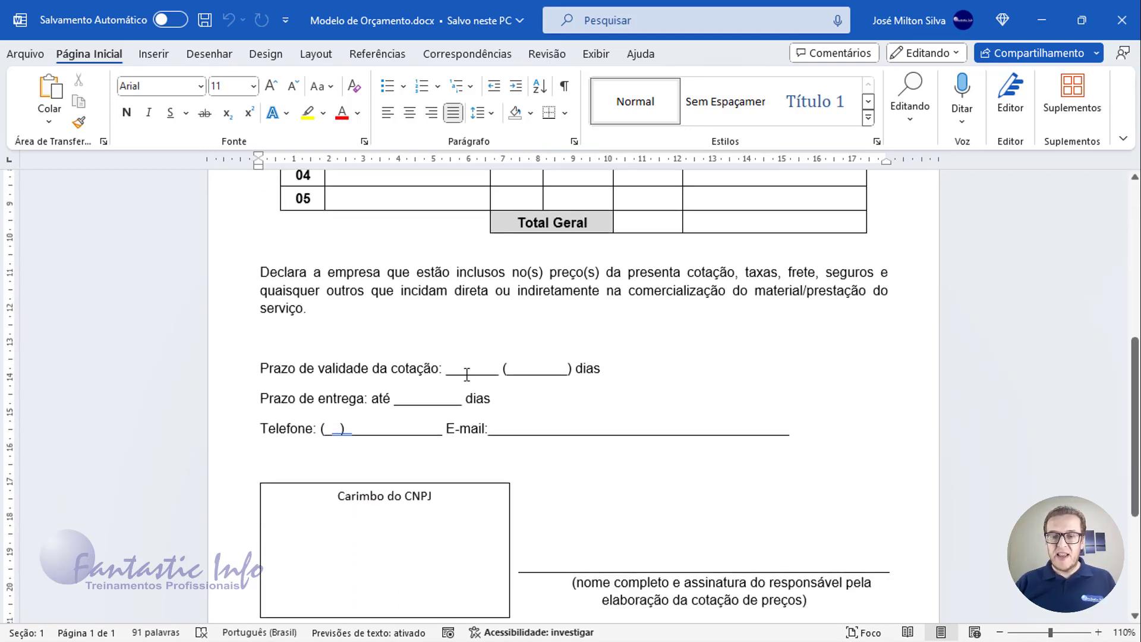
{"action": "left_click", "coordinate": [515, 370]}
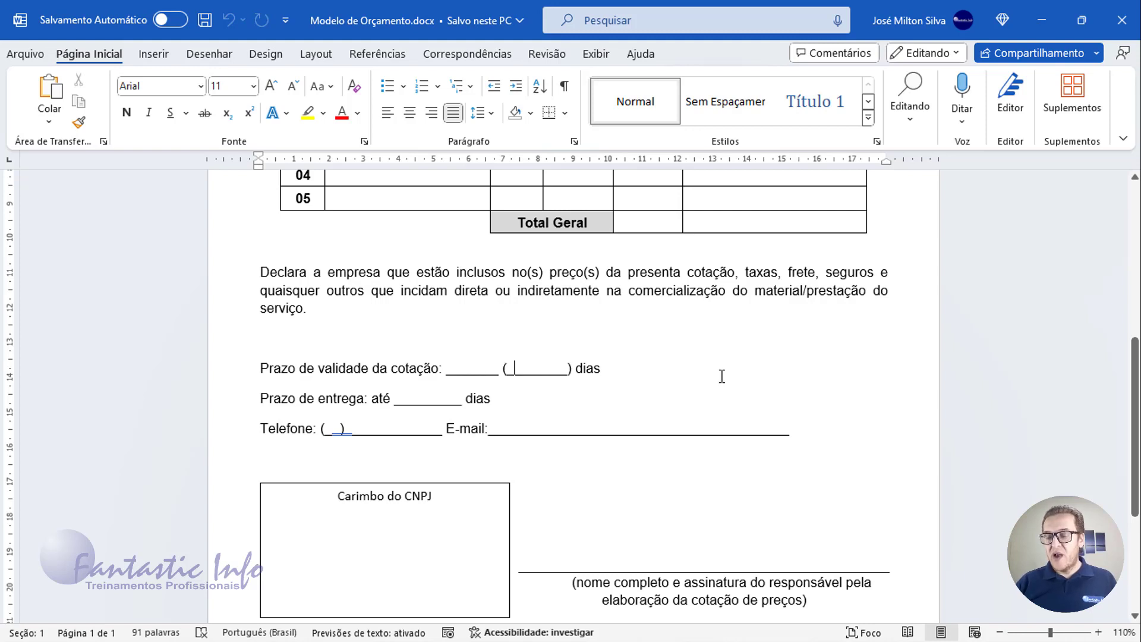
{"action": "type", "text": "trinta"}
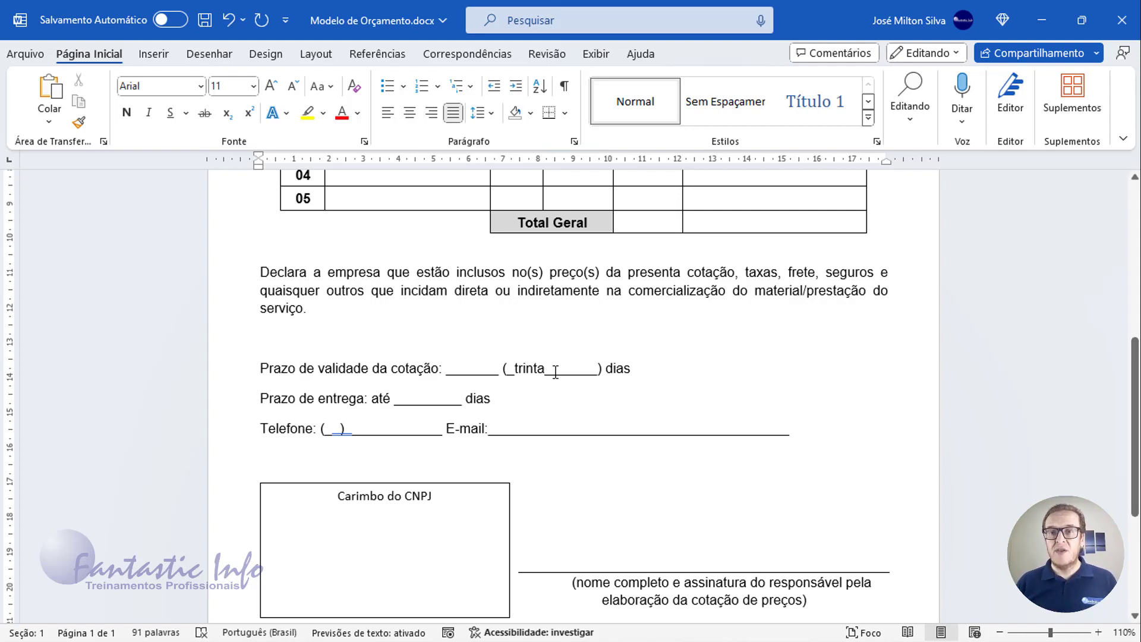
{"action": "key", "text": "BackSpace"}
{"action": "key", "text": "BackSpace"}
{"action": "key", "text": "BackSpace"}
{"action": "key", "text": "BackSpace"}
{"action": "key", "text": "BackSpace"}
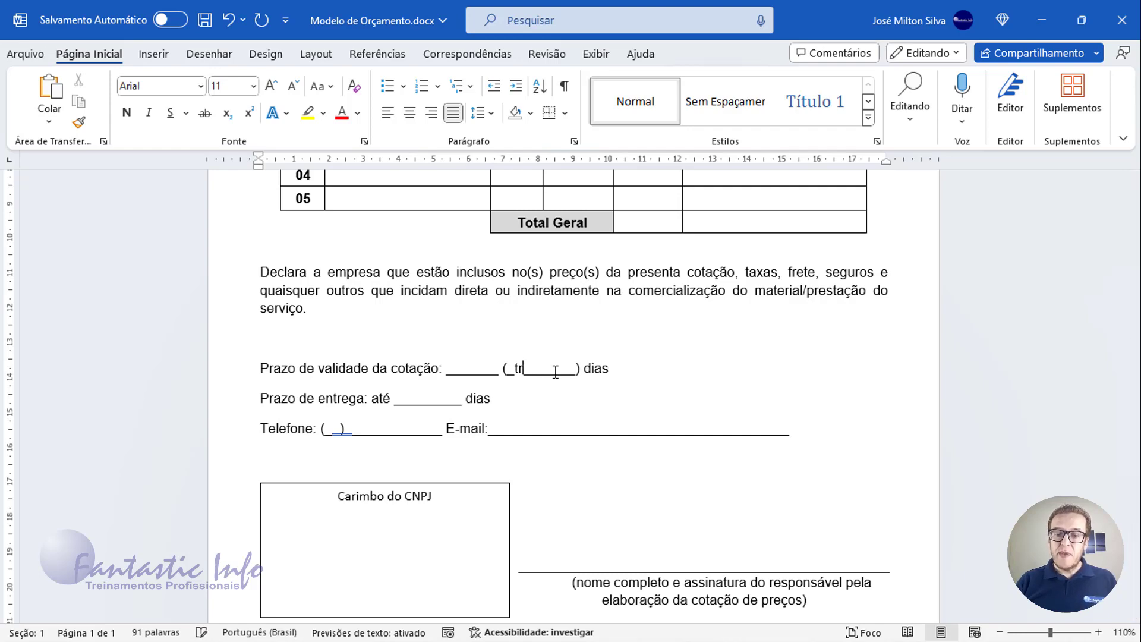
{"action": "key", "text": "BackSpace"}
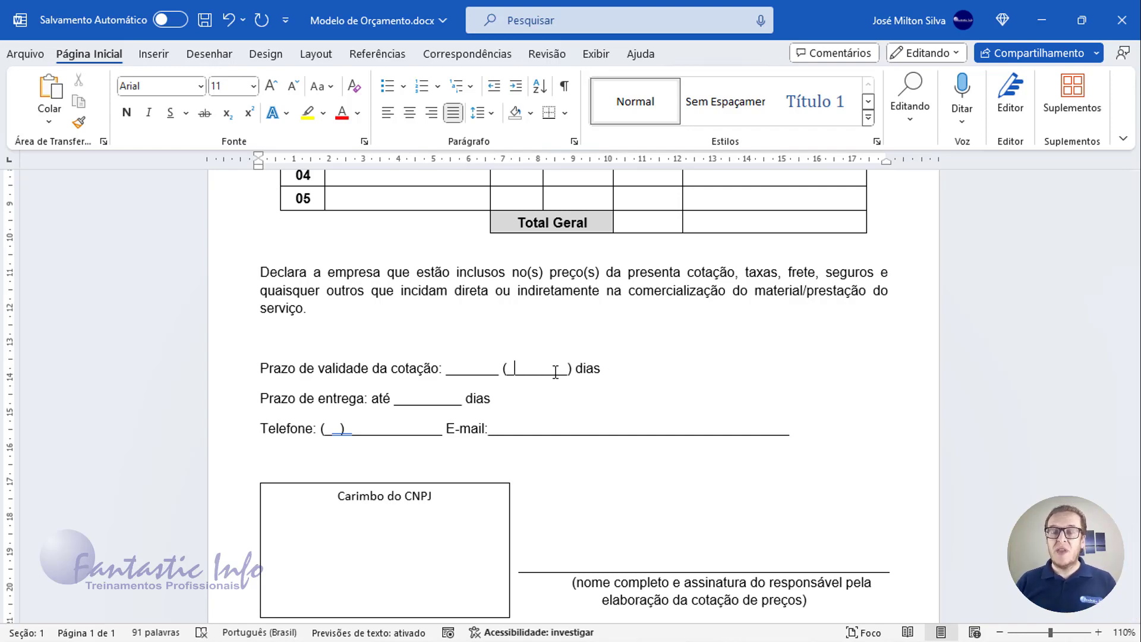
Place the cursor after the Solicitante label and enable Desenvolvedor among the main ribbon tabs in the Word options.
{"action": "scroll", "coordinate": [555, 372], "scroll_direction": "up", "scroll_amount": 5}
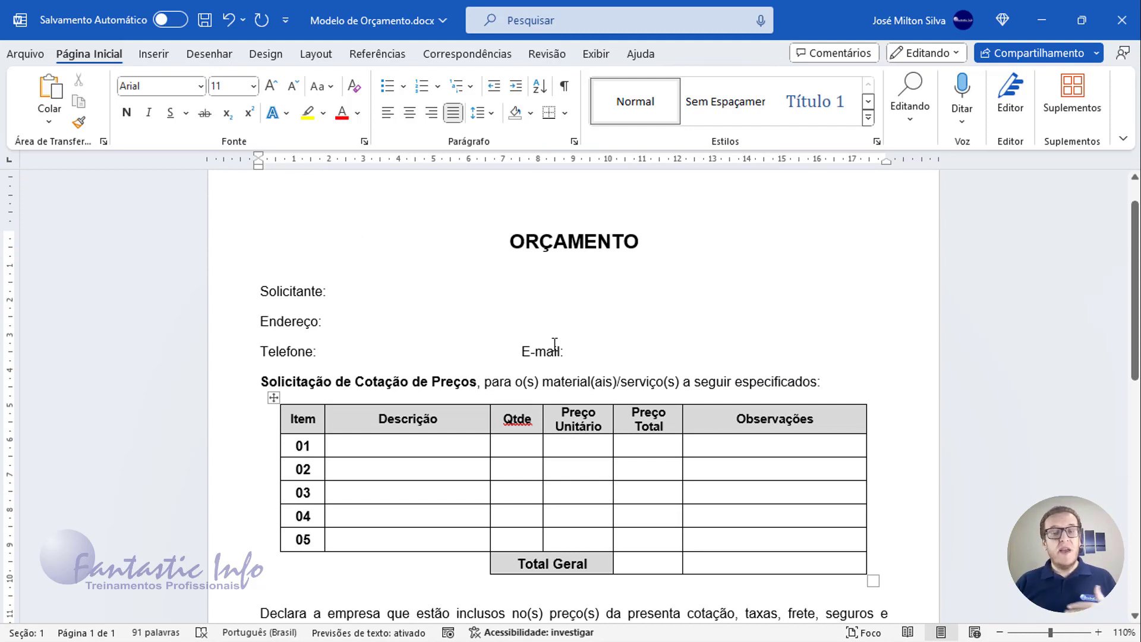
{"action": "scroll", "coordinate": [555, 344], "scroll_direction": "up", "scroll_amount": 1}
{"action": "left_click", "coordinate": [370, 334]}
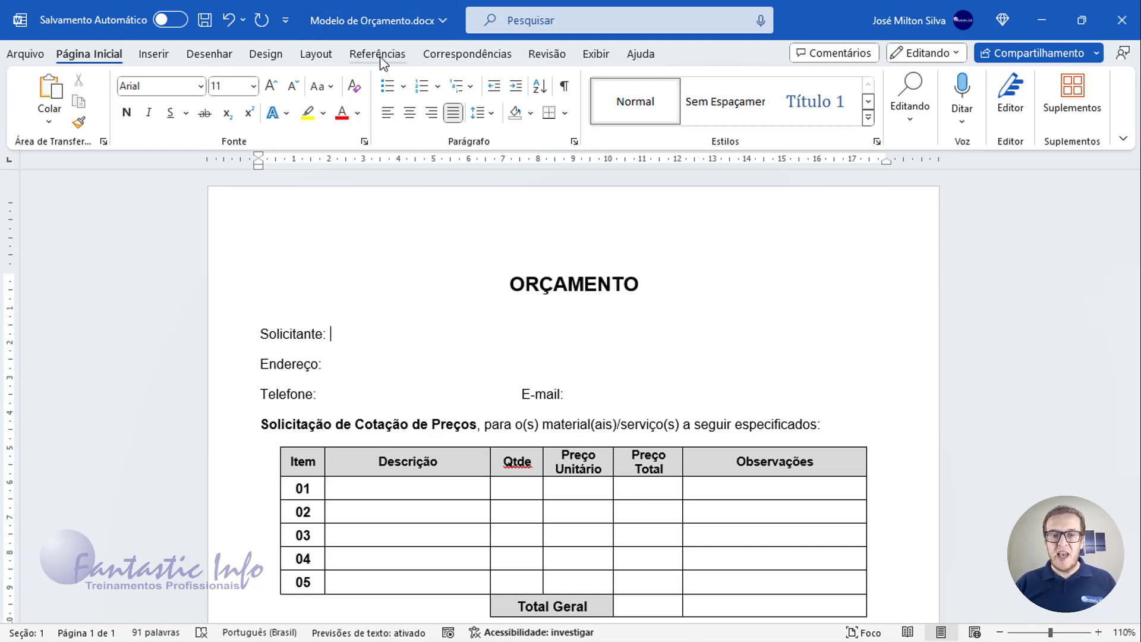
{"action": "right_click", "coordinate": [418, 53]}
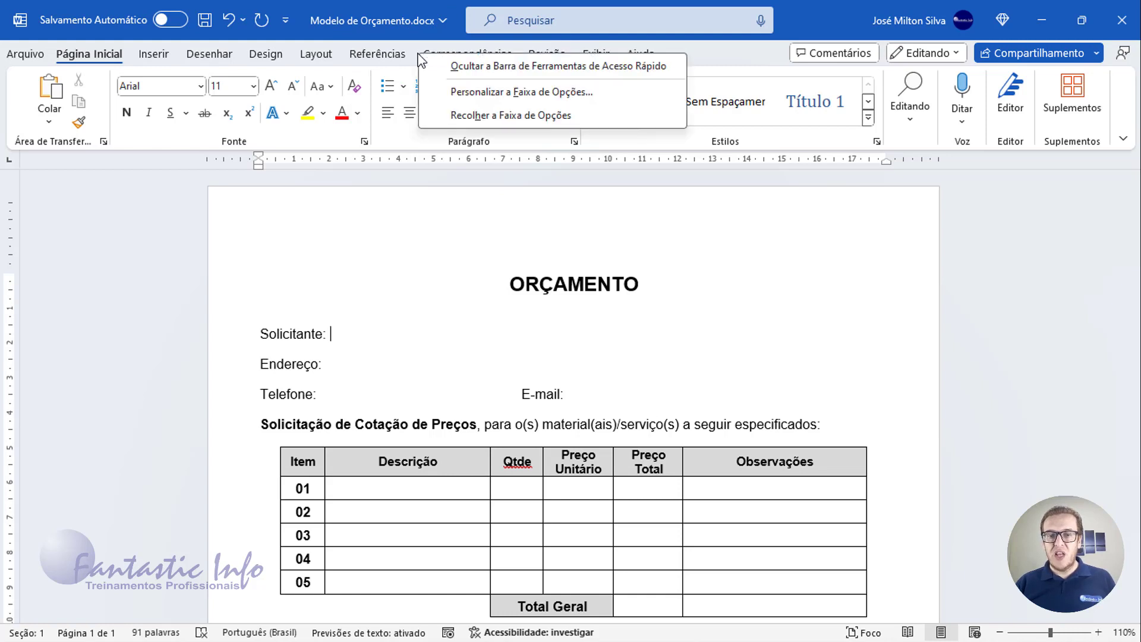
{"action": "left_click", "coordinate": [507, 95]}
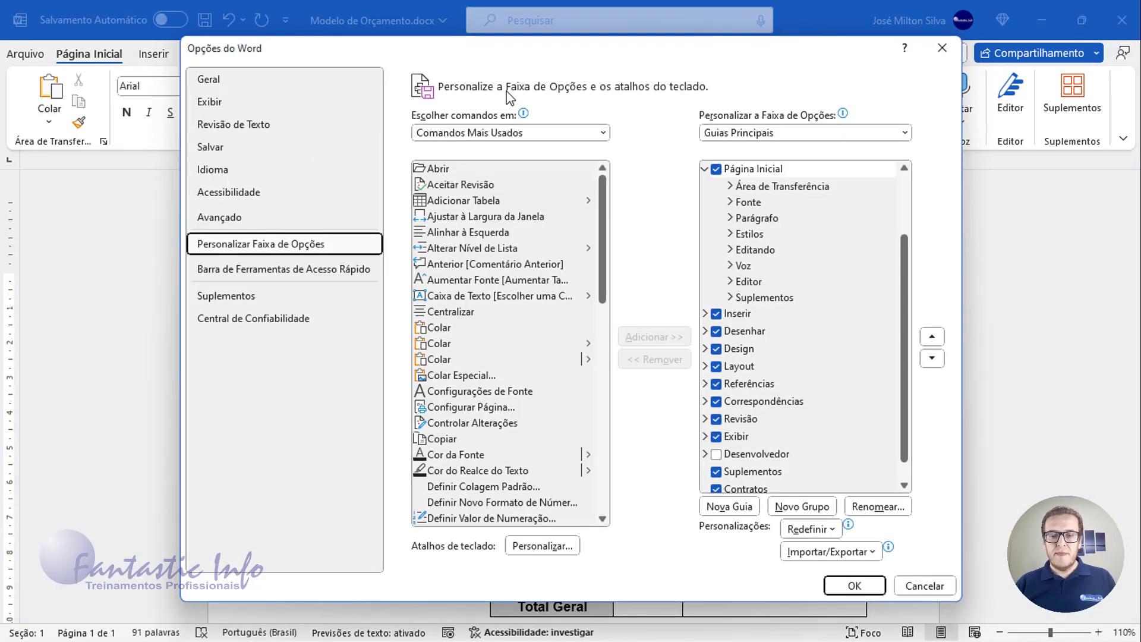
{"action": "left_click", "coordinate": [717, 454]}
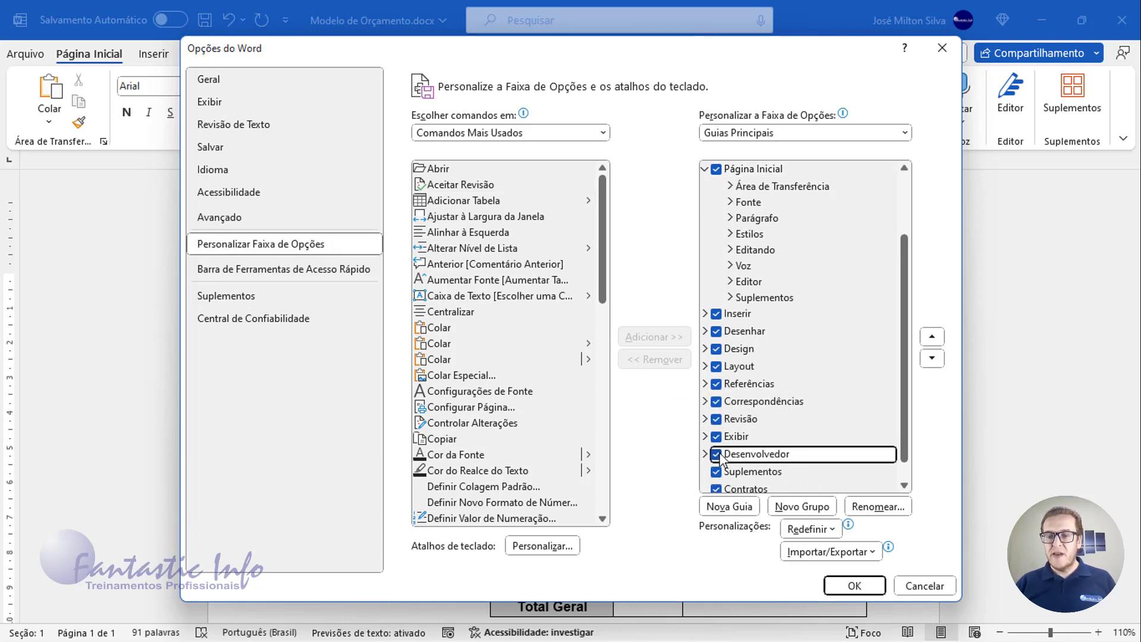
{"action": "left_click", "coordinate": [857, 587]}
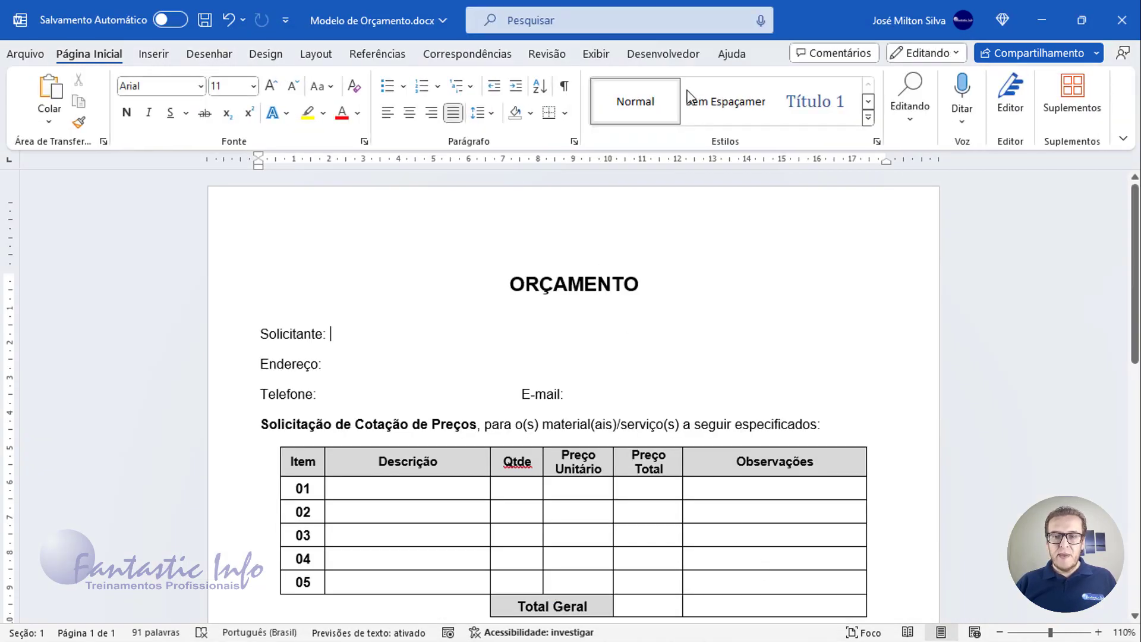
Insert a legacy text form field (Formulários Herdados) after the Solicitante label.
{"action": "left_click", "coordinate": [664, 55]}
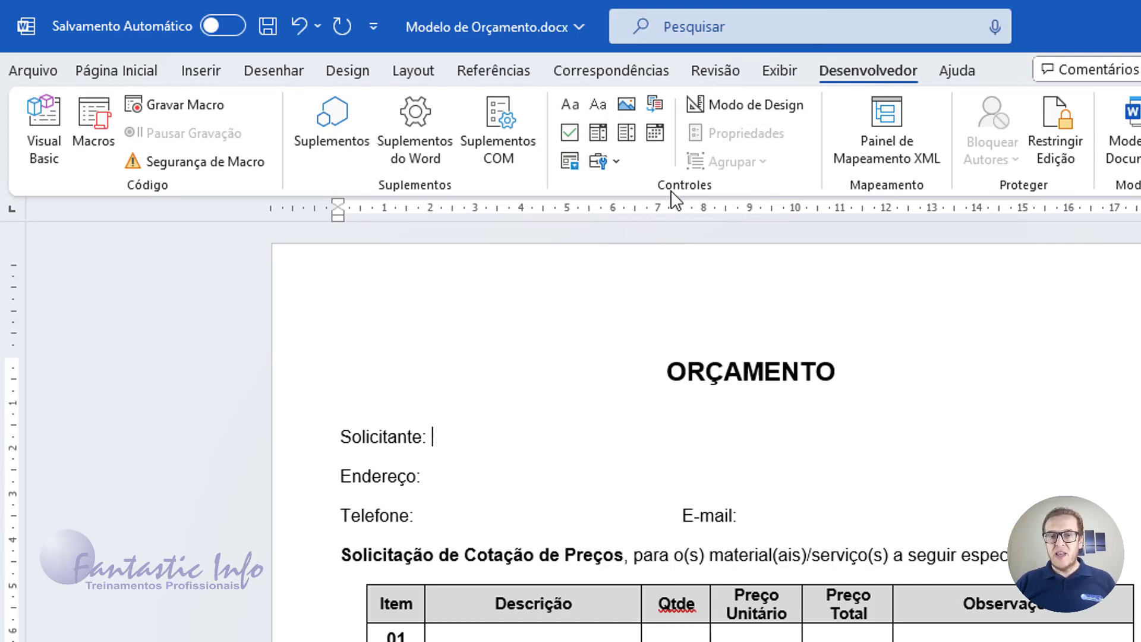
{"action": "left_click", "coordinate": [604, 168]}
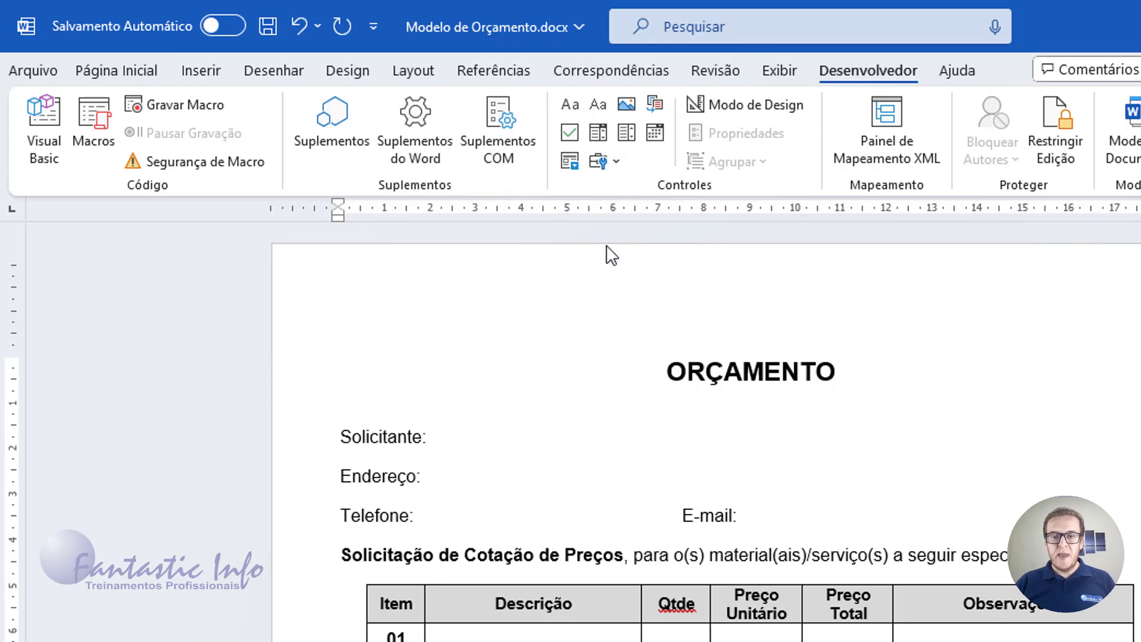
{"action": "left_click", "coordinate": [616, 163]}
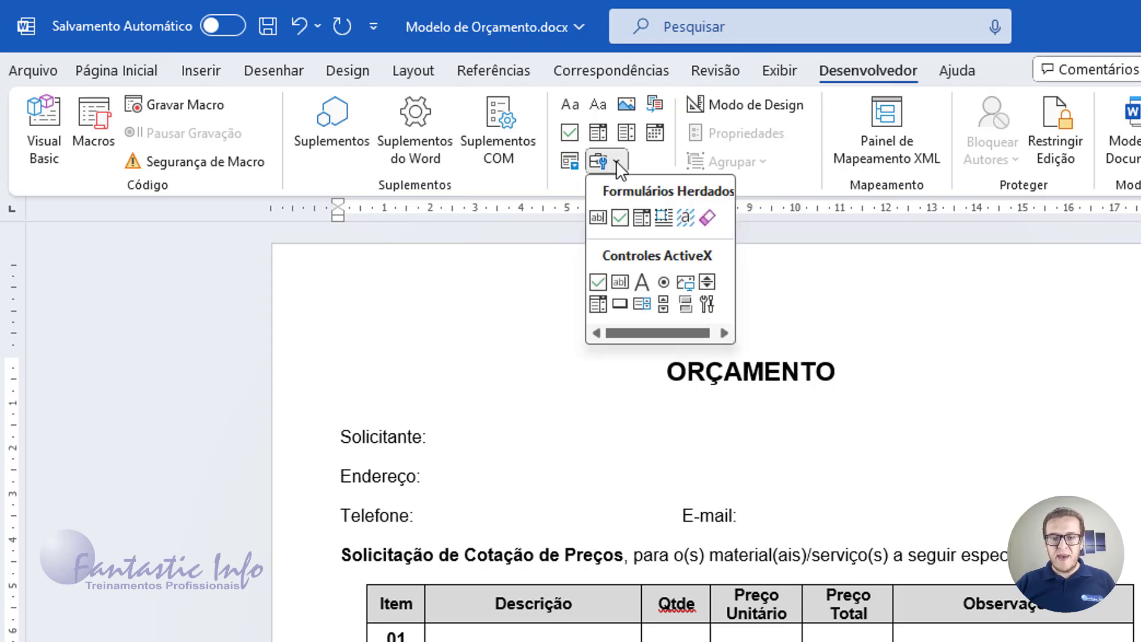
{"action": "left_click", "coordinate": [597, 218]}
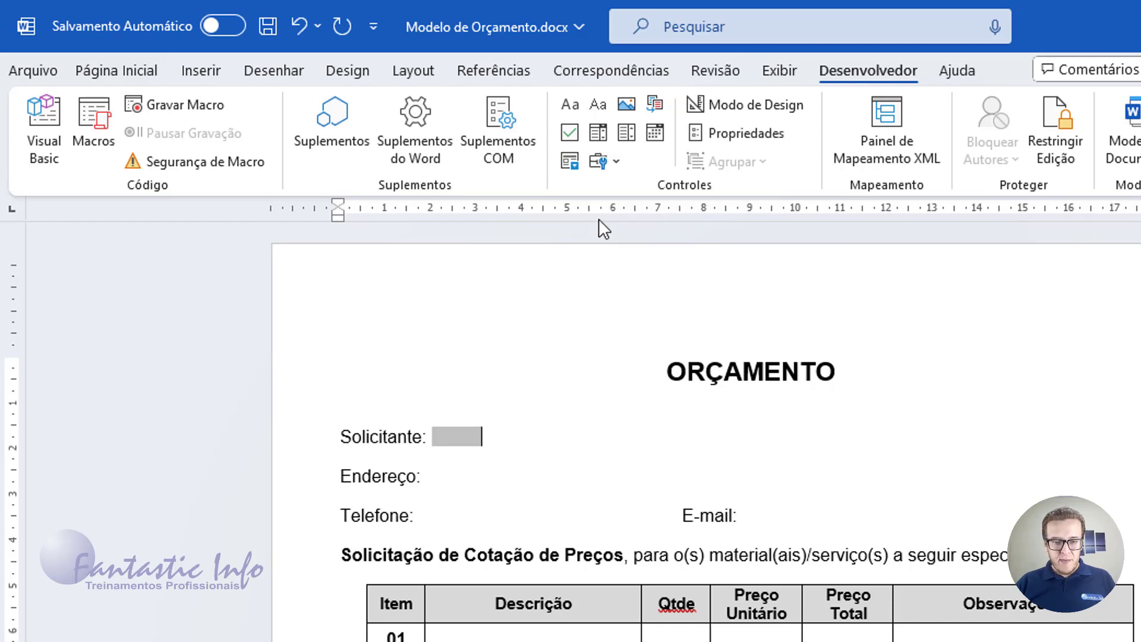
{"action": "left_click", "coordinate": [462, 436]}
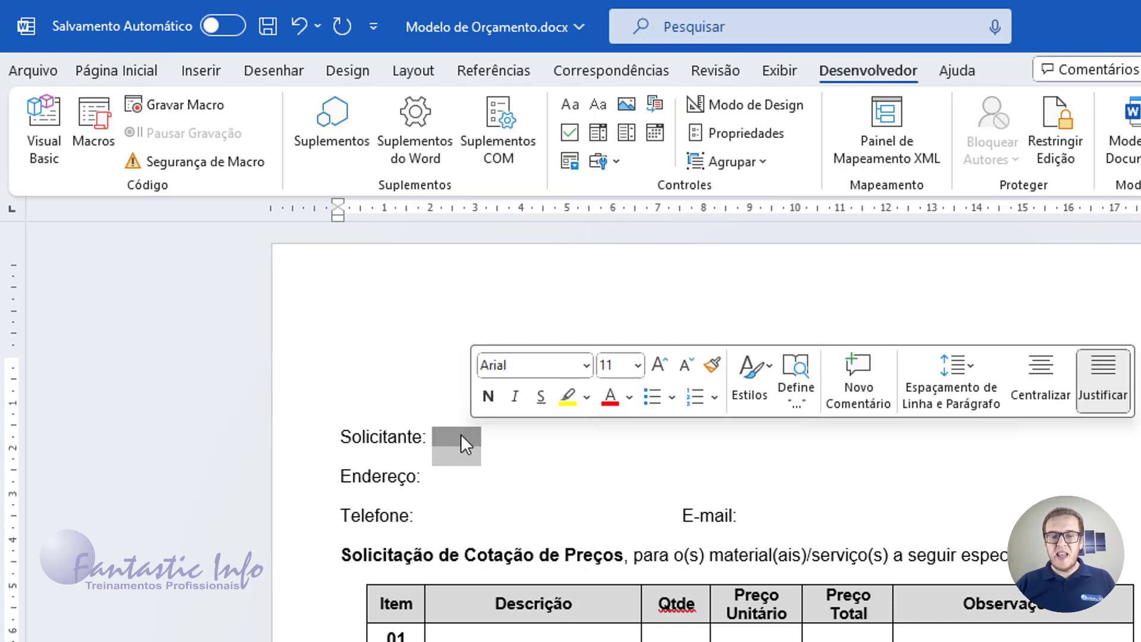
{"action": "left_click", "coordinate": [499, 436]}
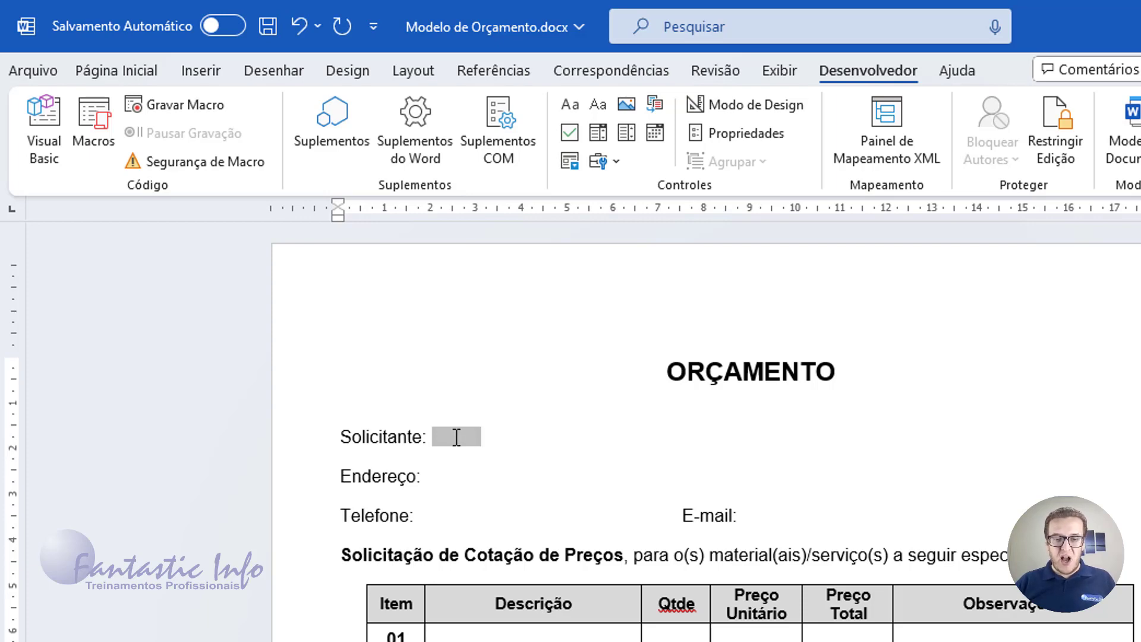
Set the text format of the Solicitante form field to Maiúsculas, keeping its type Texto normal and maximum length Ilimitado.
{"action": "right_click", "coordinate": [456, 437]}
{"action": "double_click", "coordinate": [456, 437]}
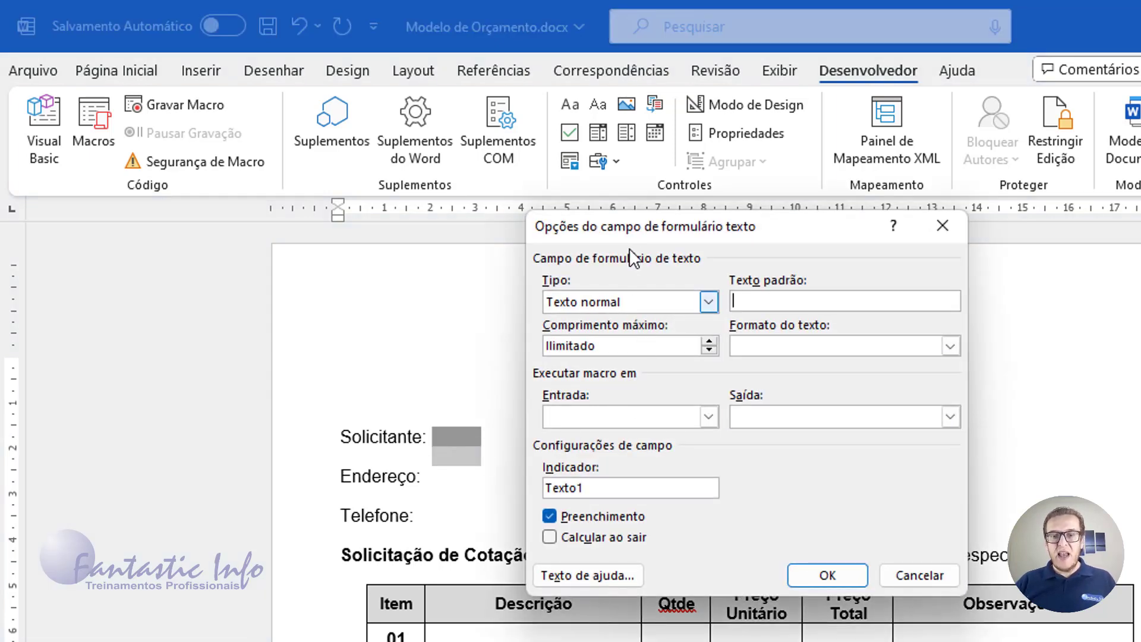
{"action": "left_click_drag", "start_coordinate": [643, 229], "coordinate": [619, 247]}
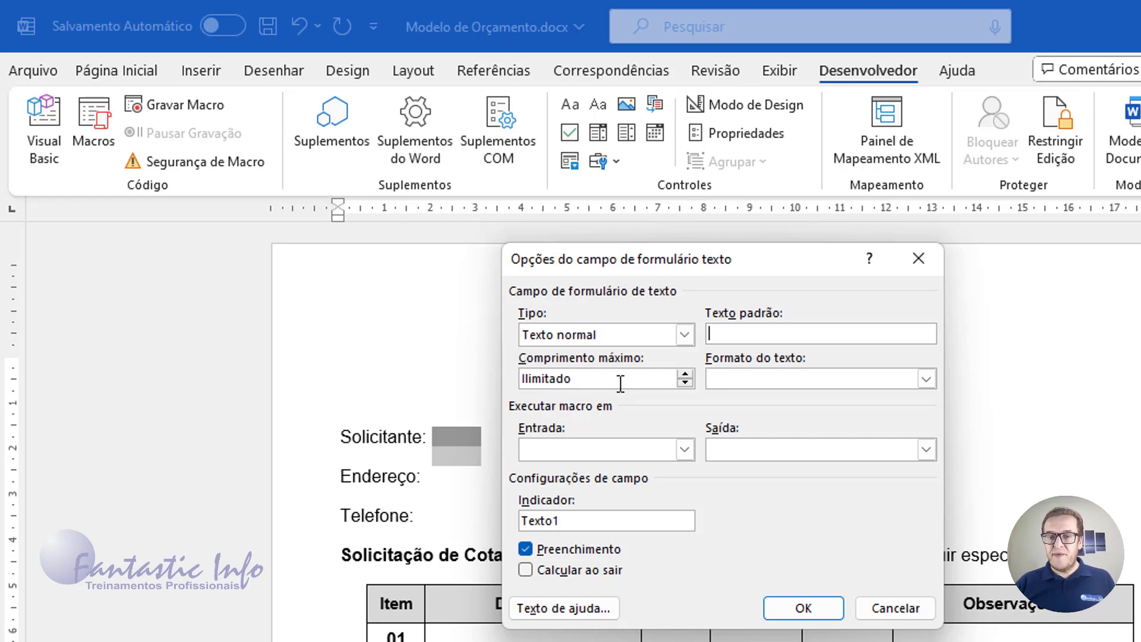
{"action": "left_click", "coordinate": [926, 379]}
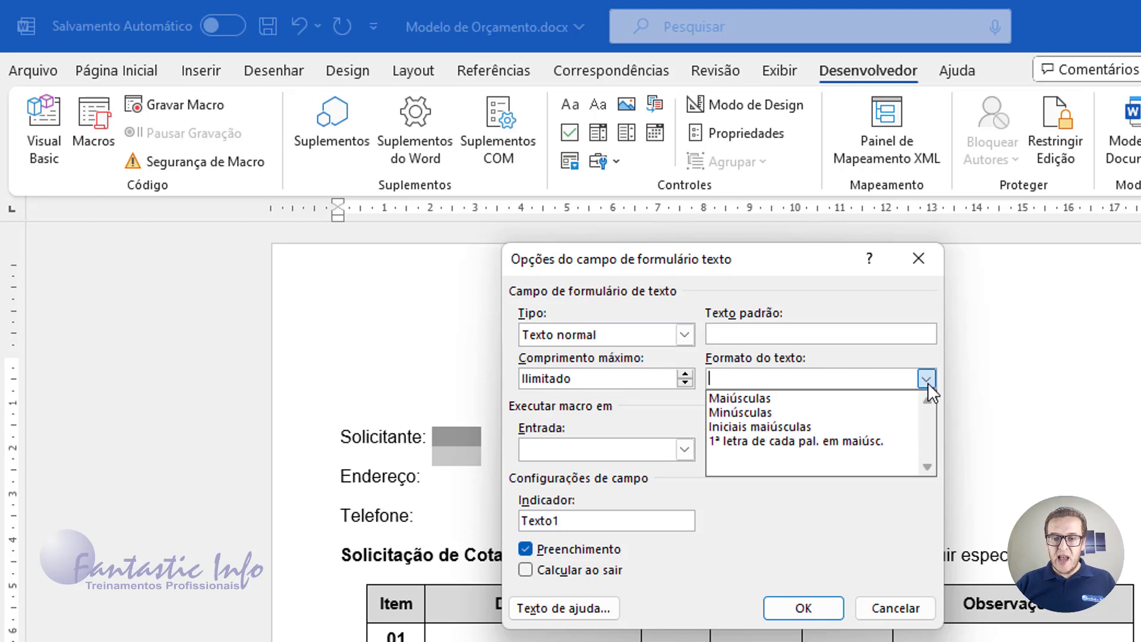
{"action": "left_click", "coordinate": [763, 398]}
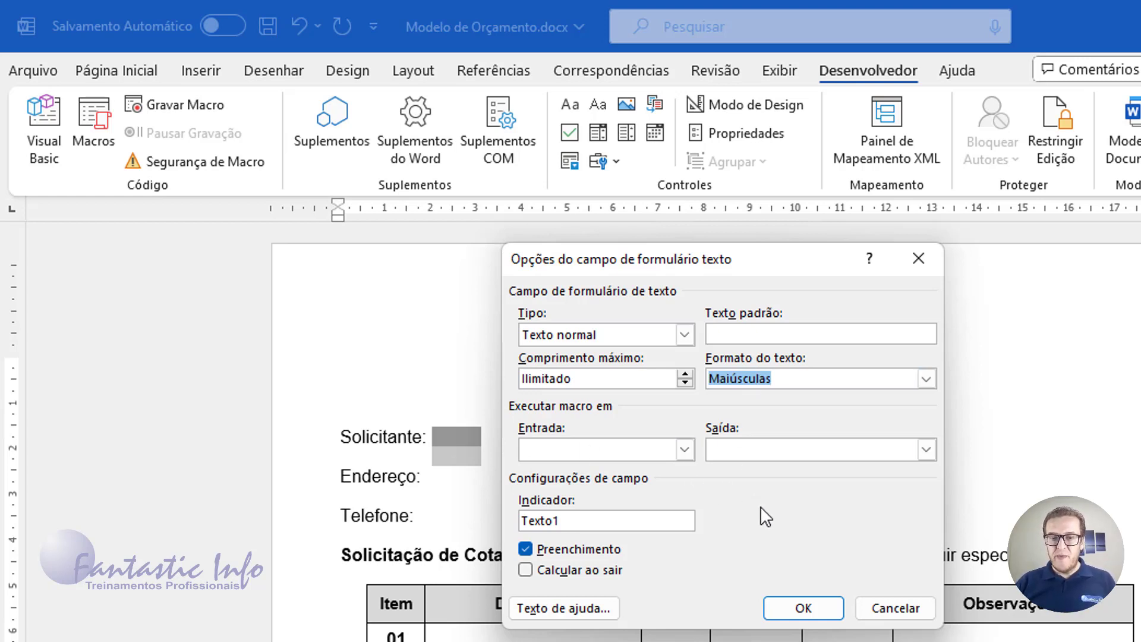
{"action": "left_click", "coordinate": [798, 609]}
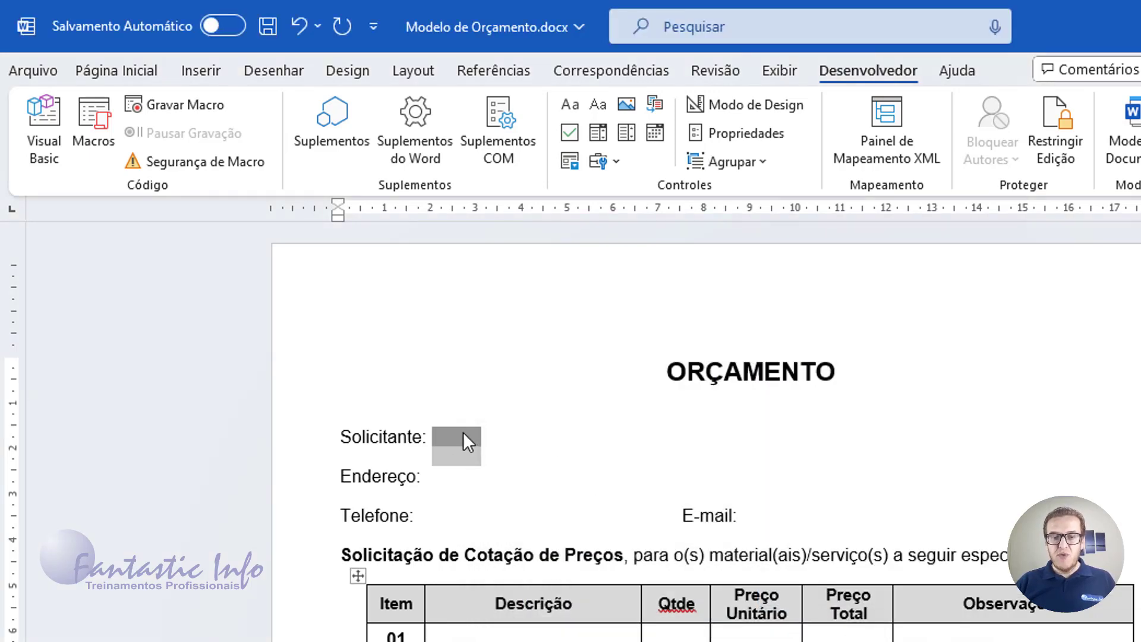
Insert a legacy text form field after the Endereço label and another after the Telefone label.
{"action": "left_click", "coordinate": [456, 472]}
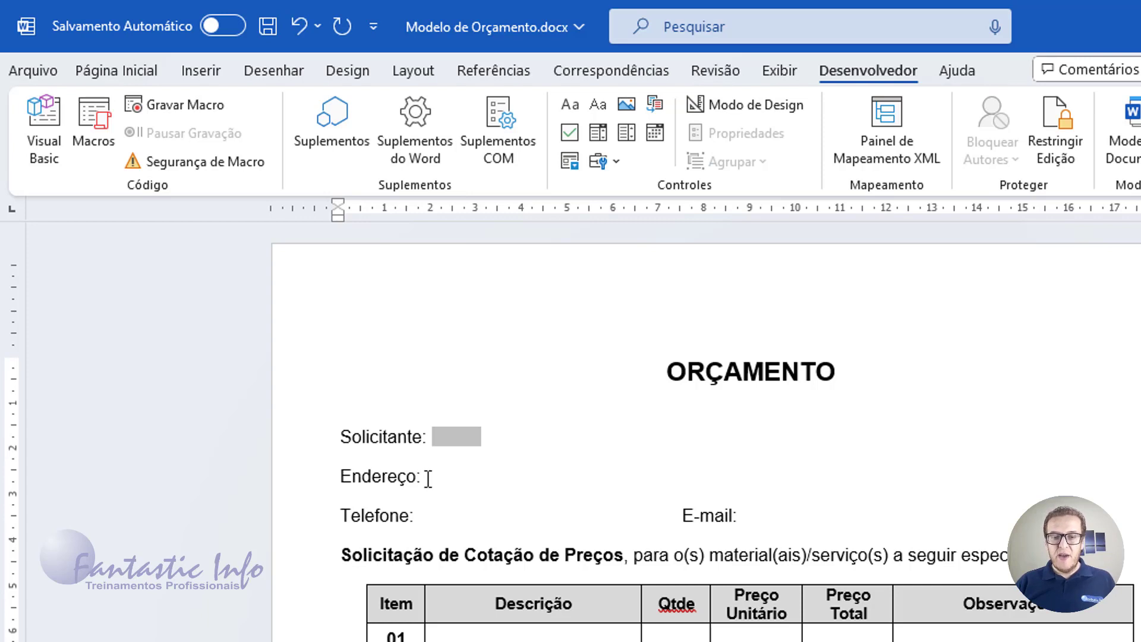
{"action": "left_click", "coordinate": [616, 160]}
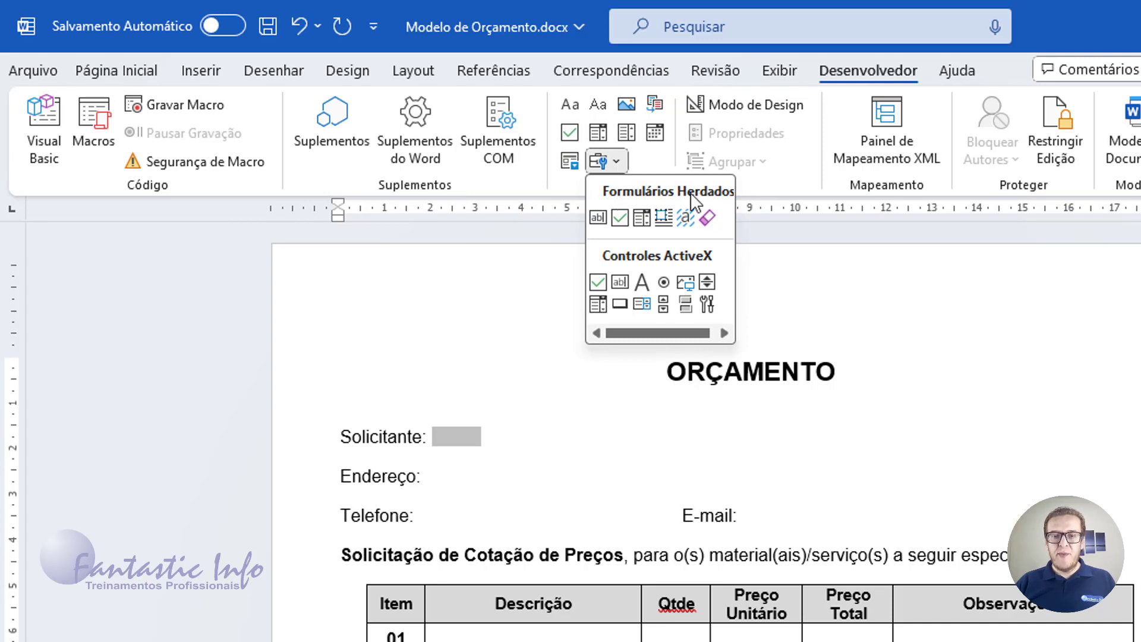
{"action": "left_click", "coordinate": [599, 219]}
{"action": "left_click", "coordinate": [446, 515]}
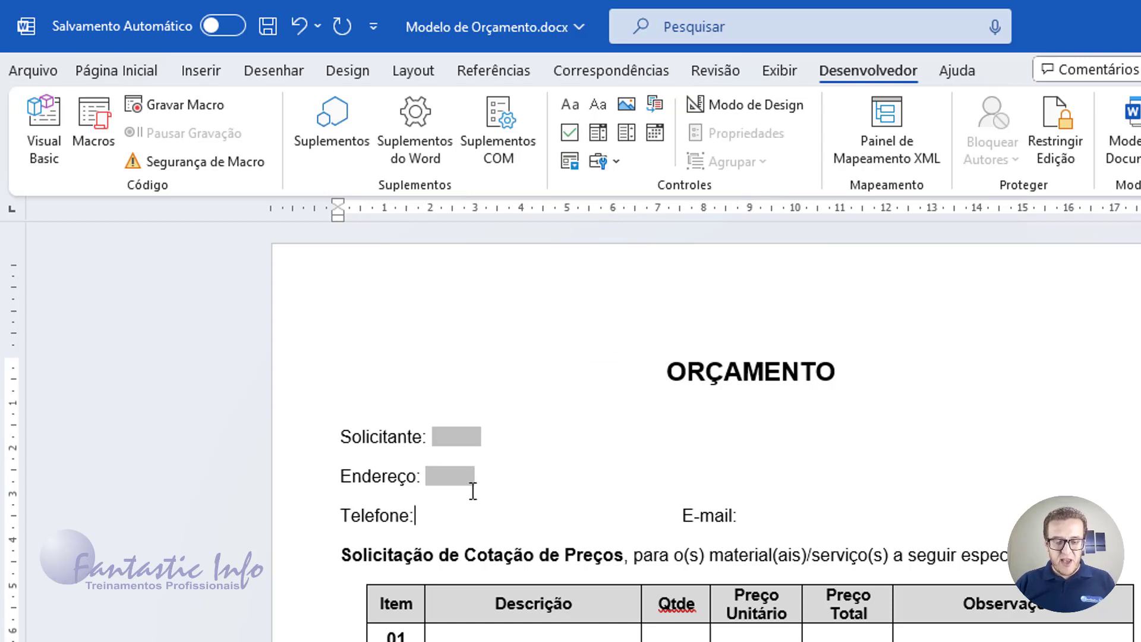
{"action": "left_click", "coordinate": [617, 162]}
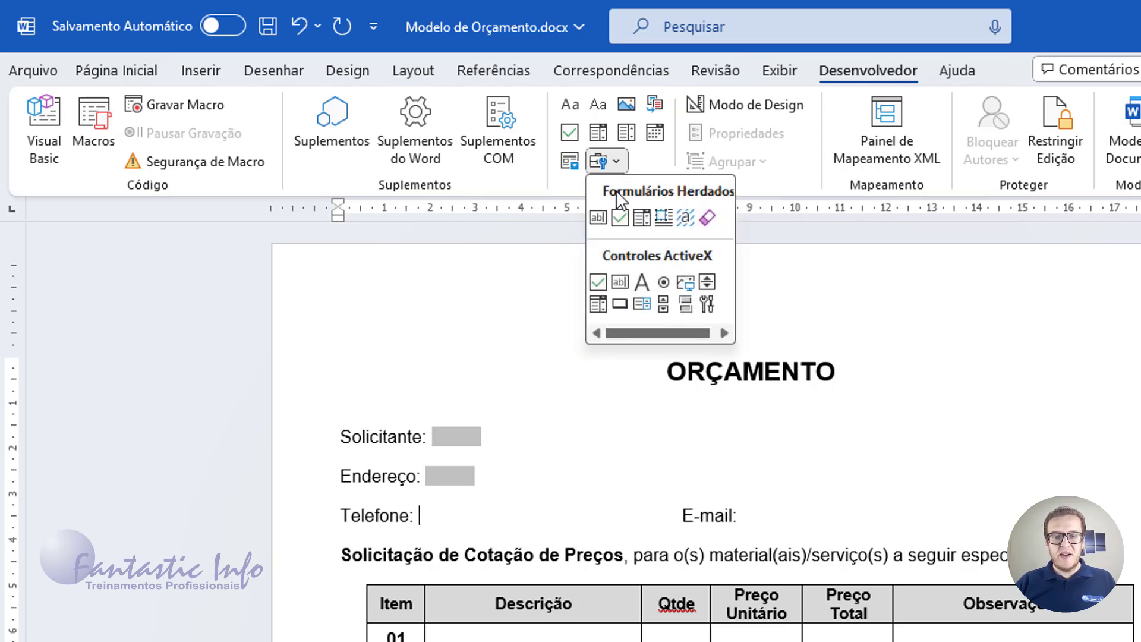
{"action": "left_click", "coordinate": [595, 219]}
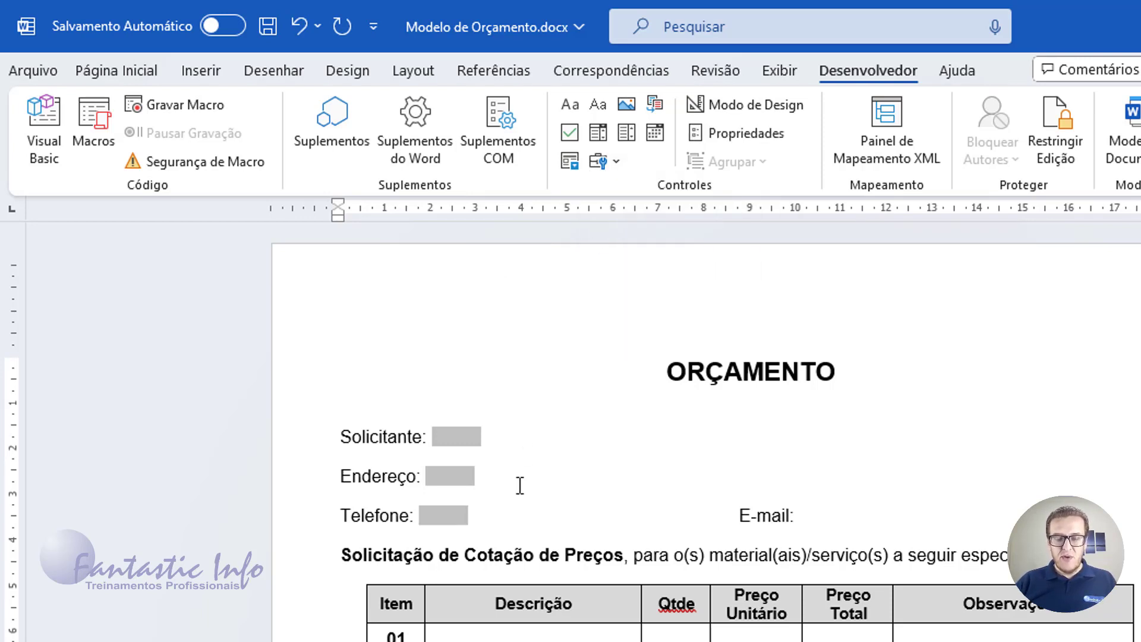
Insert a legacy text form field after the E-mail label.
{"action": "left_click", "coordinate": [802, 515]}
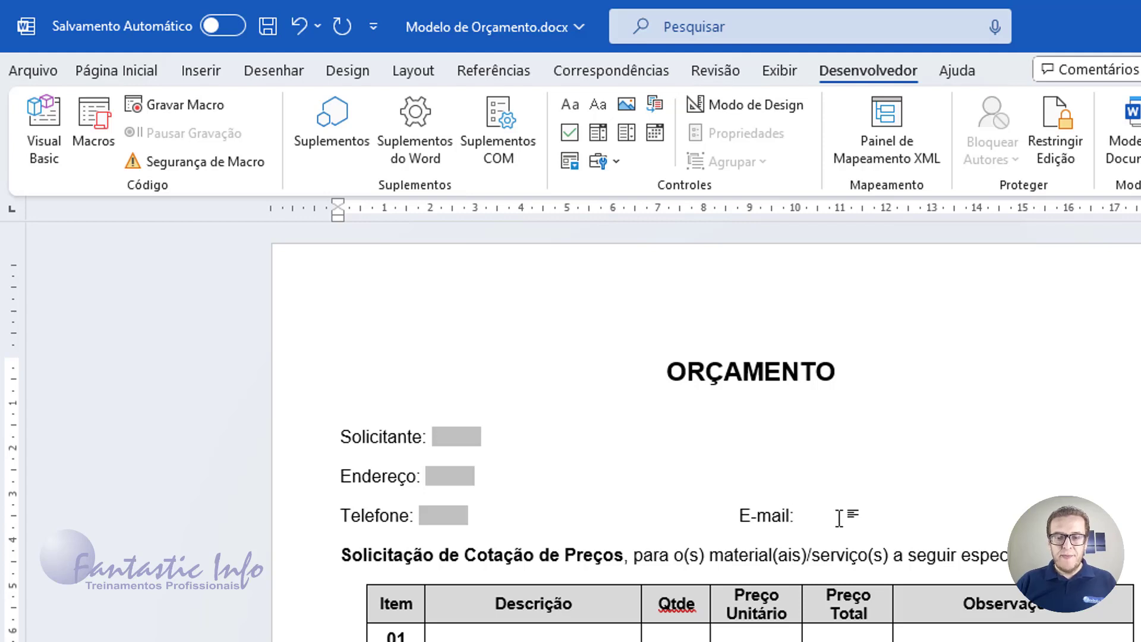
{"action": "left_click", "coordinate": [607, 166]}
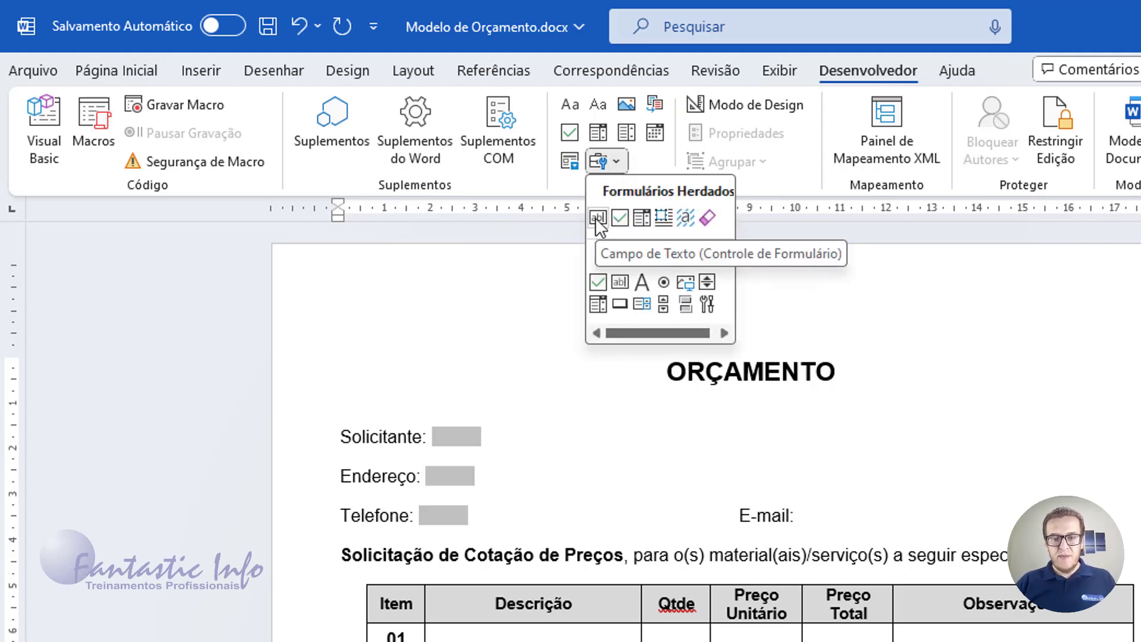
{"action": "left_click", "coordinate": [597, 218]}
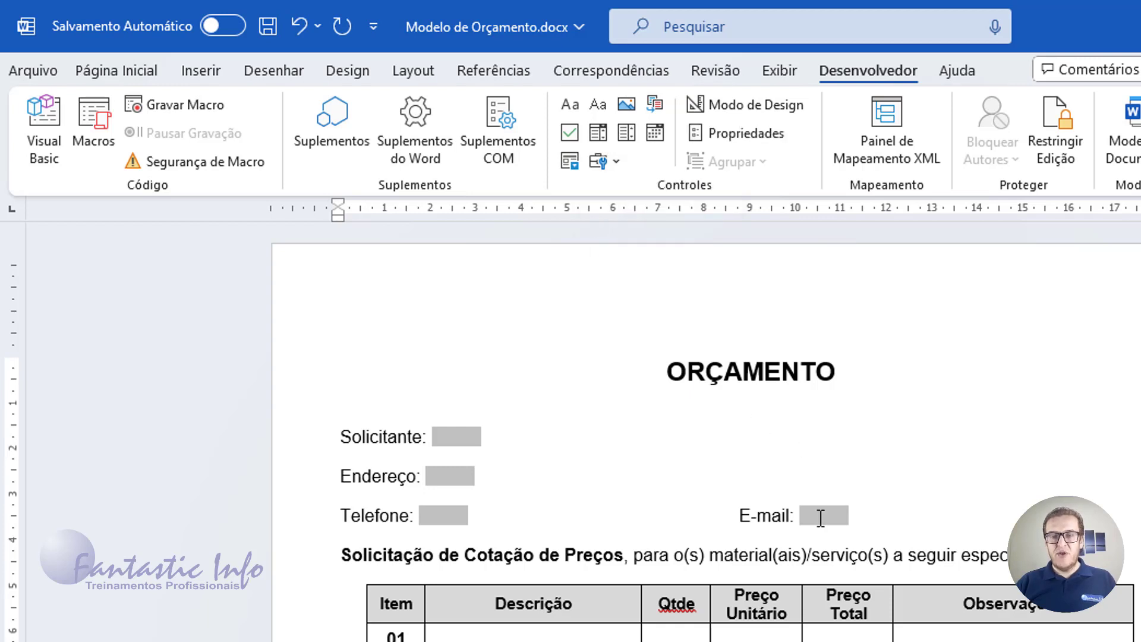
Insert a legacy text form field in the Descrição cell of item 01.
{"action": "scroll", "coordinate": [593, 523], "scroll_direction": "down", "scroll_amount": 2}
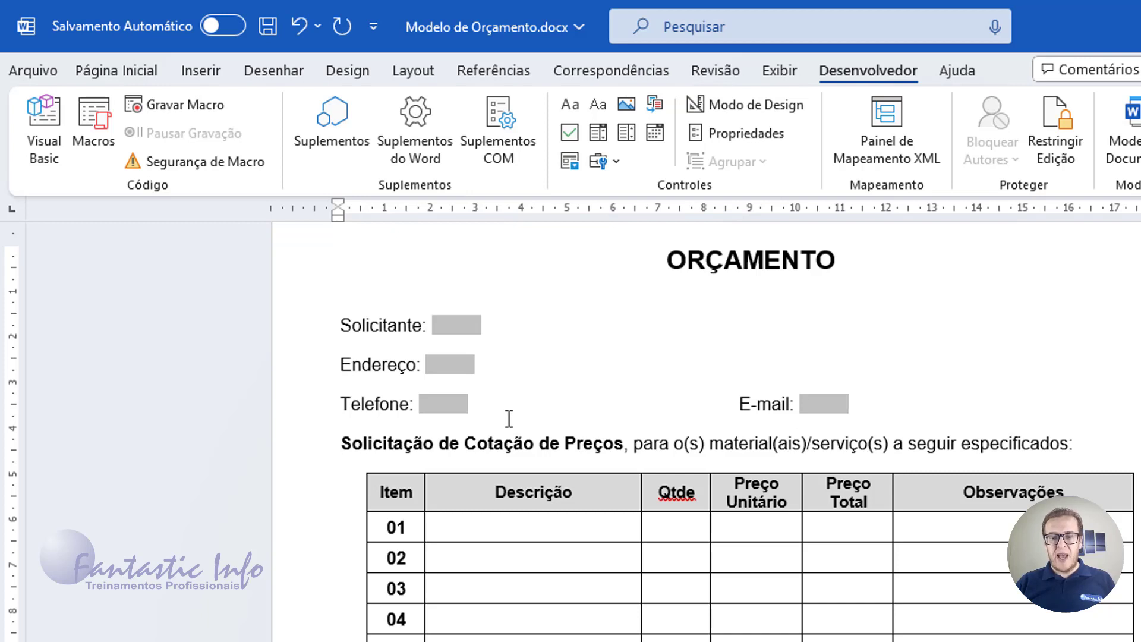
{"action": "scroll", "coordinate": [509, 394], "scroll_direction": "down", "scroll_amount": 1}
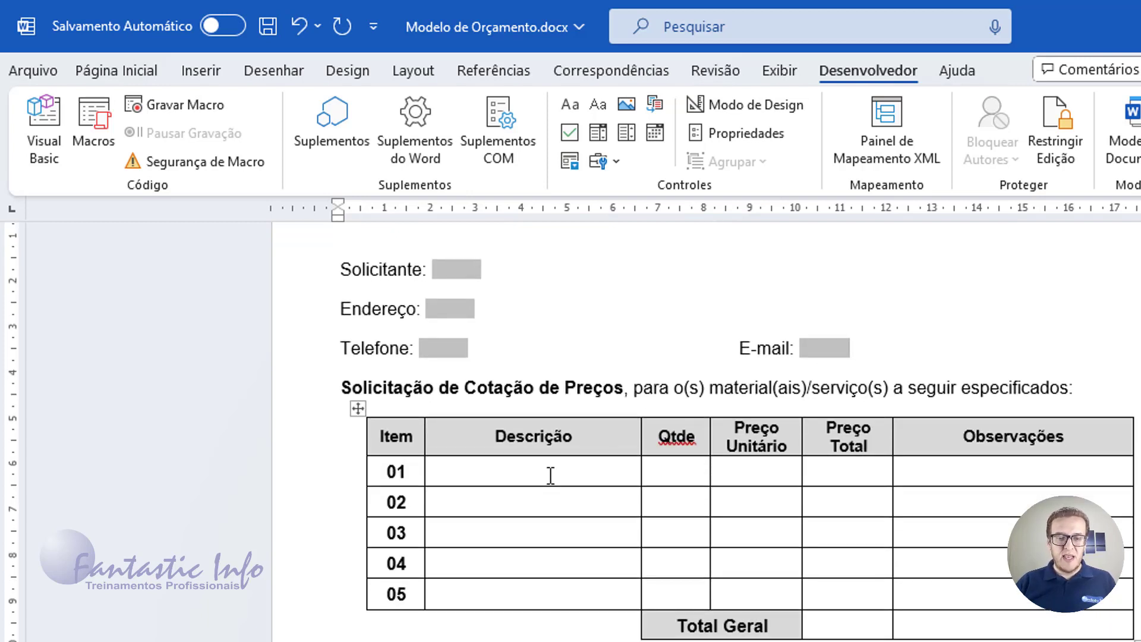
{"action": "left_click", "coordinate": [475, 469]}
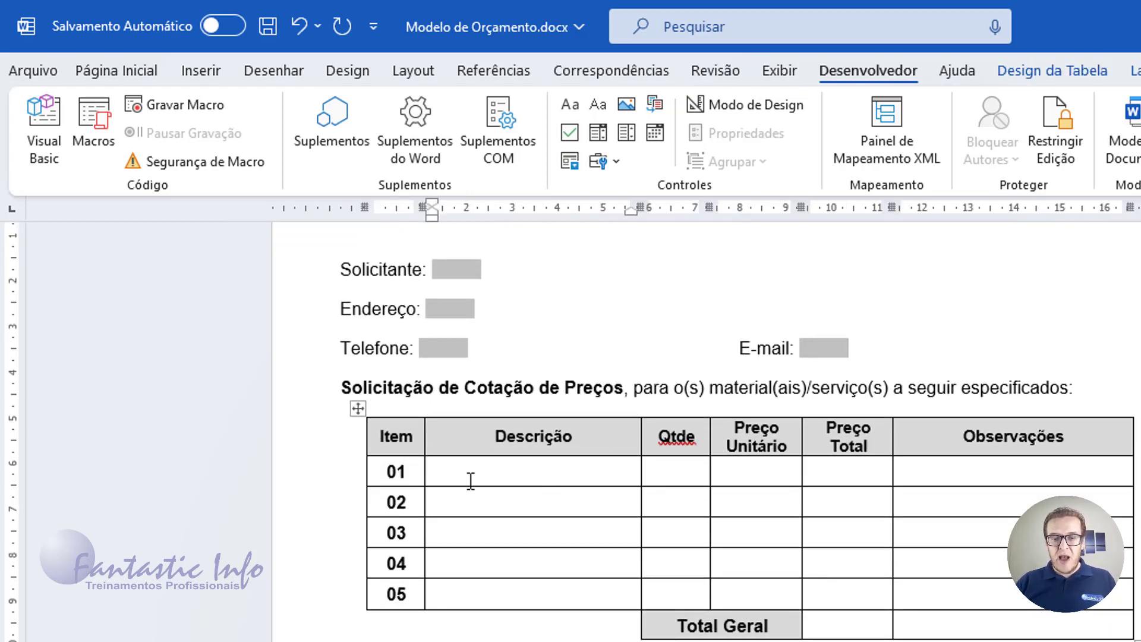
{"action": "left_click", "coordinate": [611, 160]}
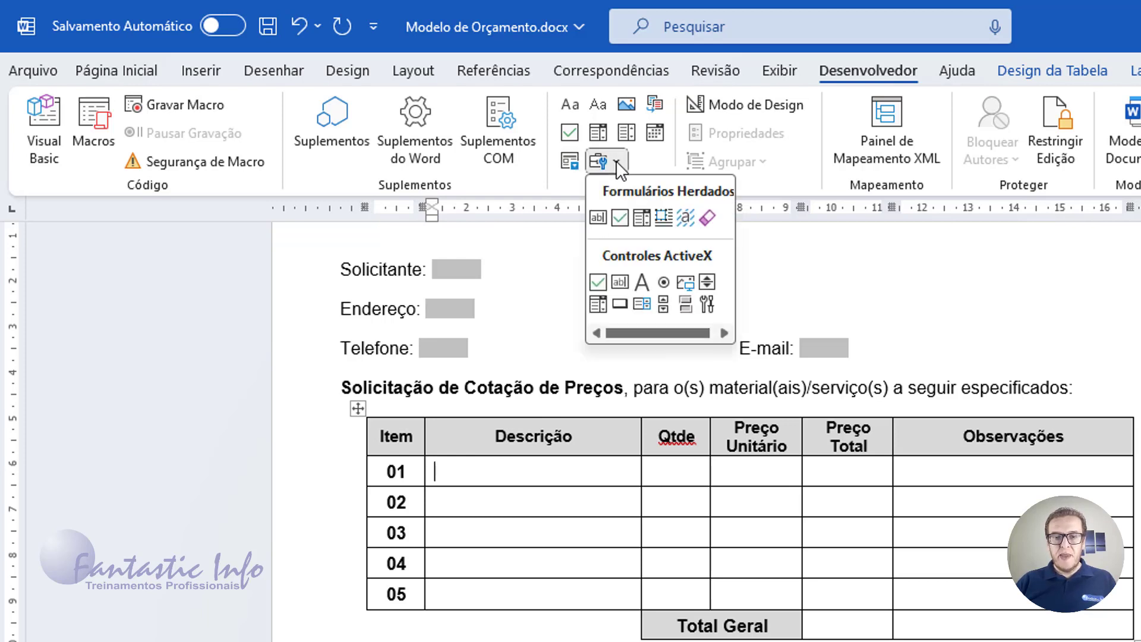
{"action": "left_click", "coordinate": [598, 218]}
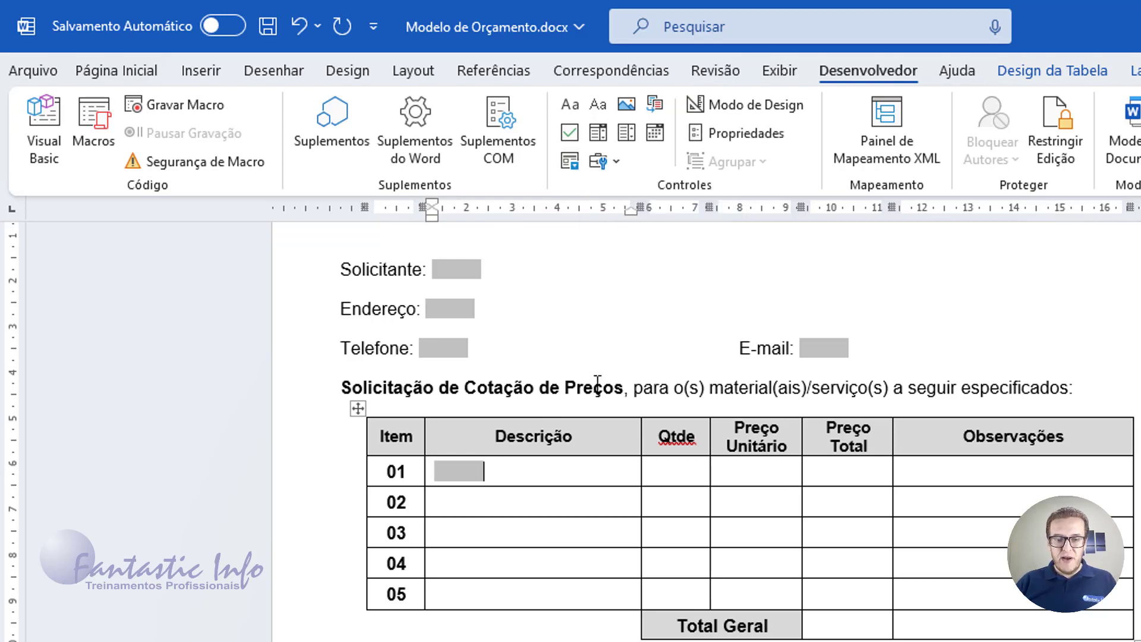
Set the text format of the item 01 Descrição form field to Iniciais maiúsculas.
{"action": "double_click", "coordinate": [453, 470]}
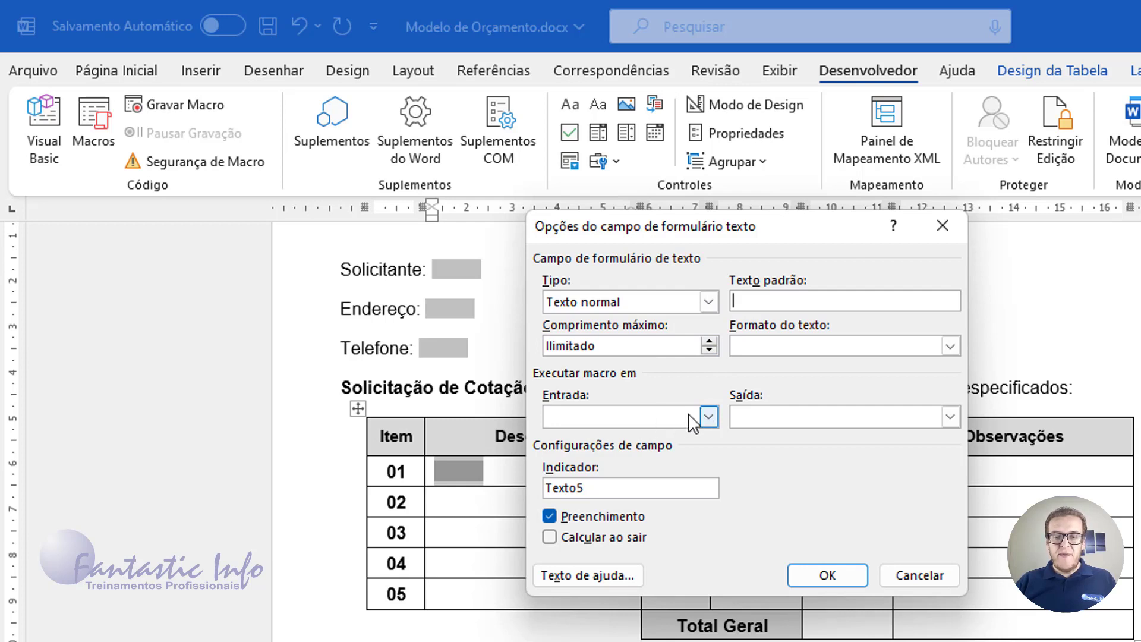
{"action": "left_click", "coordinate": [950, 345]}
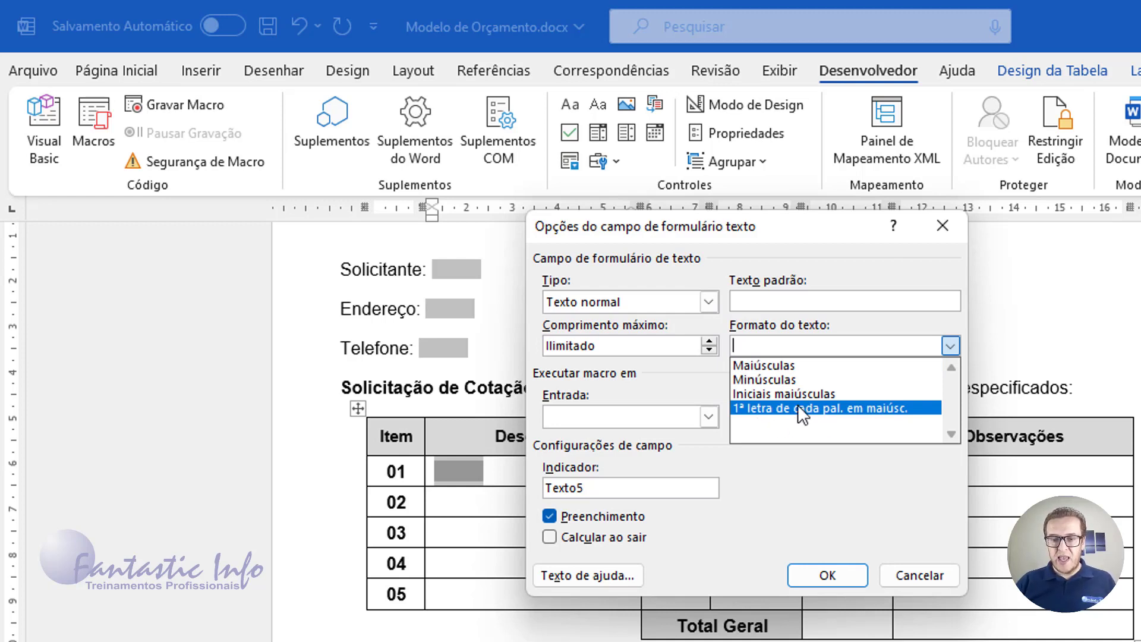
{"action": "left_click", "coordinate": [796, 389]}
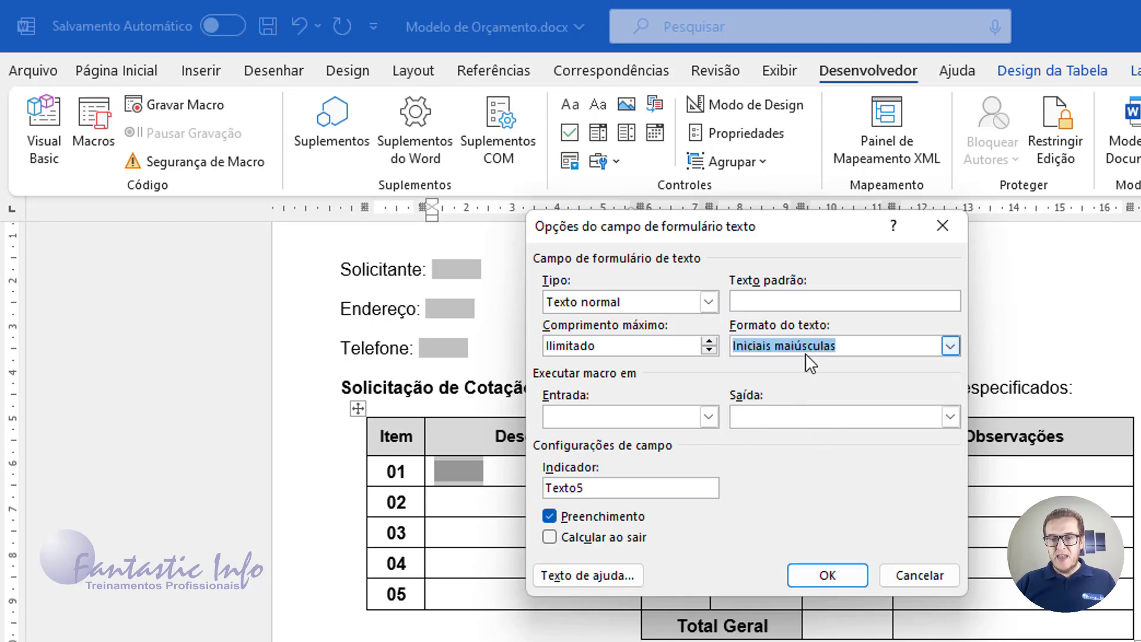
{"action": "left_click", "coordinate": [828, 574]}
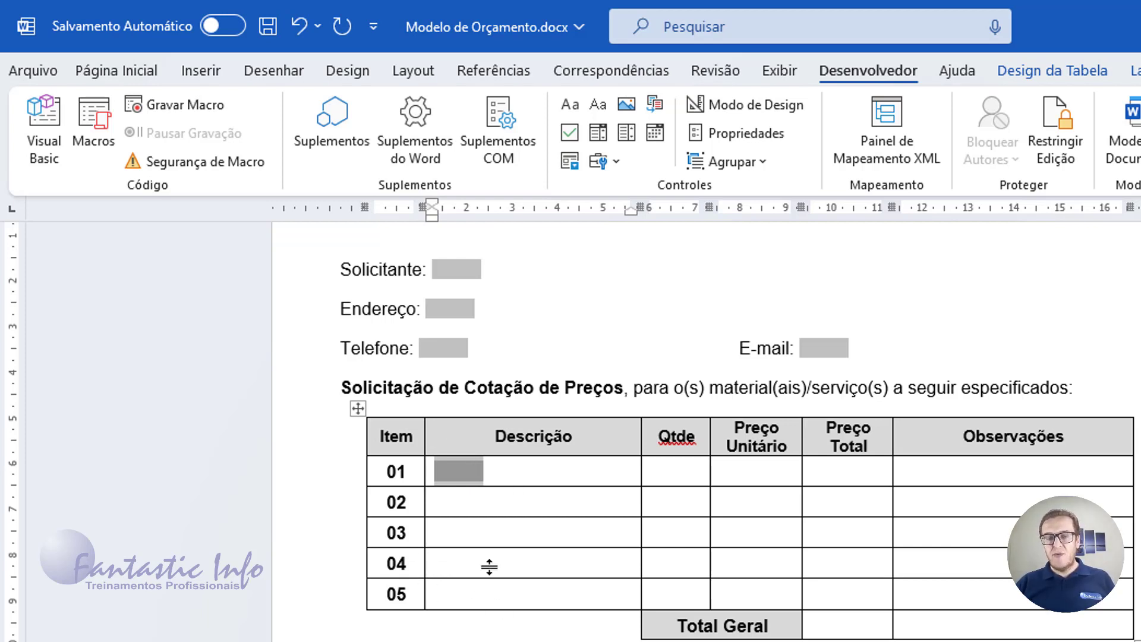
Copy the item 01 Descrição form field into the Descrição cells of items 02 to 05.
{"action": "left_click", "coordinate": [461, 474]}
{"action": "left_click_drag", "start_coordinate": [461, 474], "coordinate": [545, 468]}
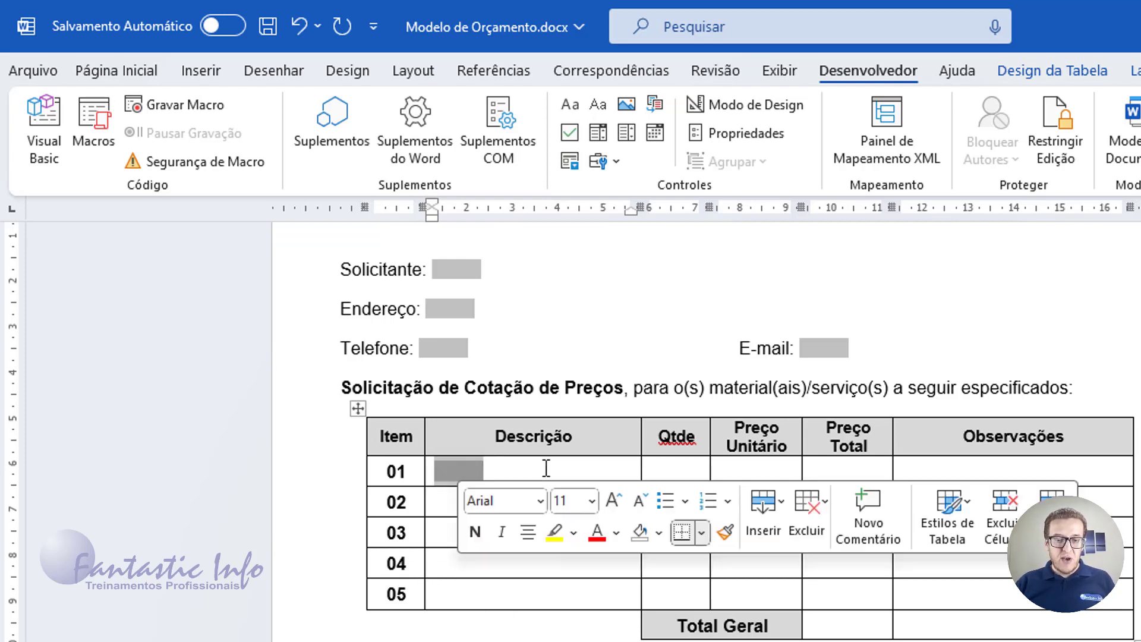
{"action": "key", "text": "ctrl+c"}
{"action": "left_click", "coordinate": [439, 502]}
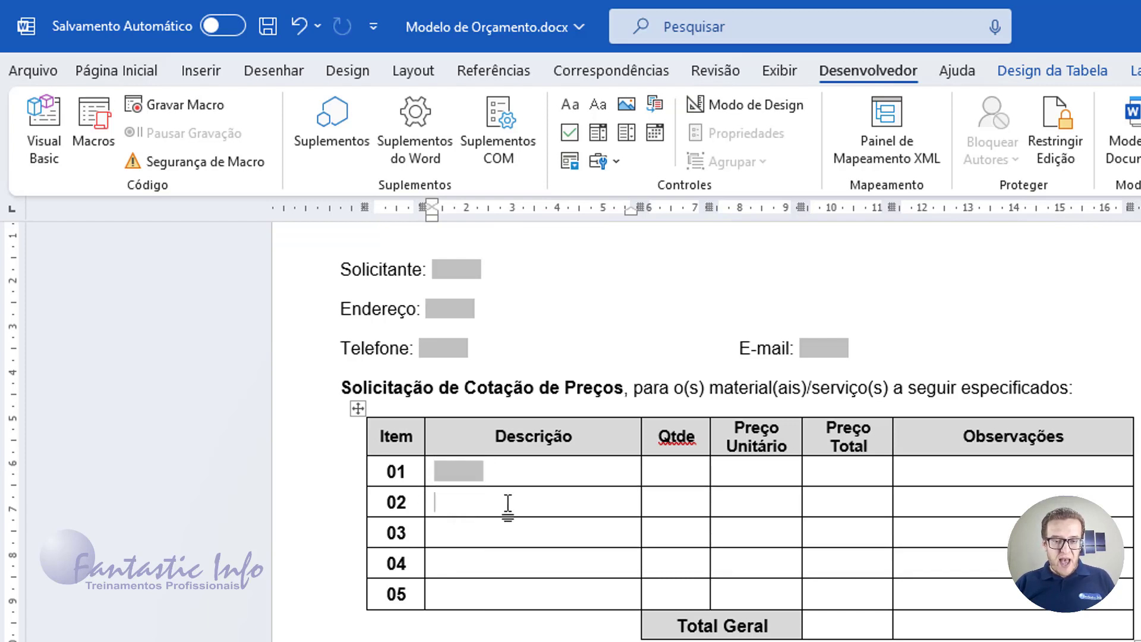
{"action": "left_click", "coordinate": [455, 475]}
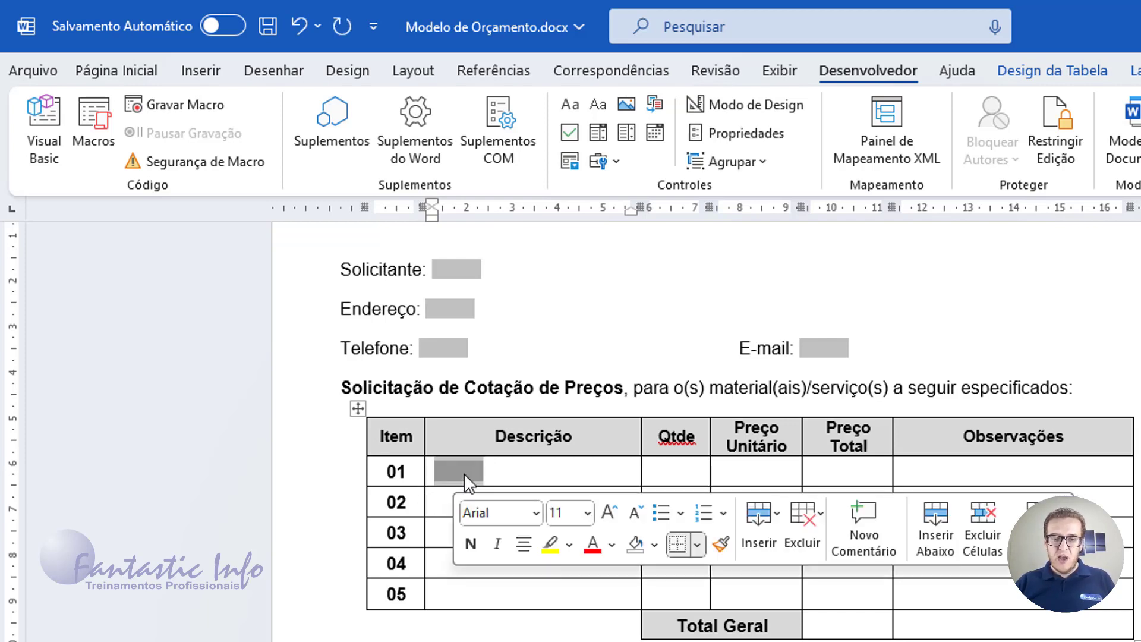
{"action": "left_click", "coordinate": [467, 499]}
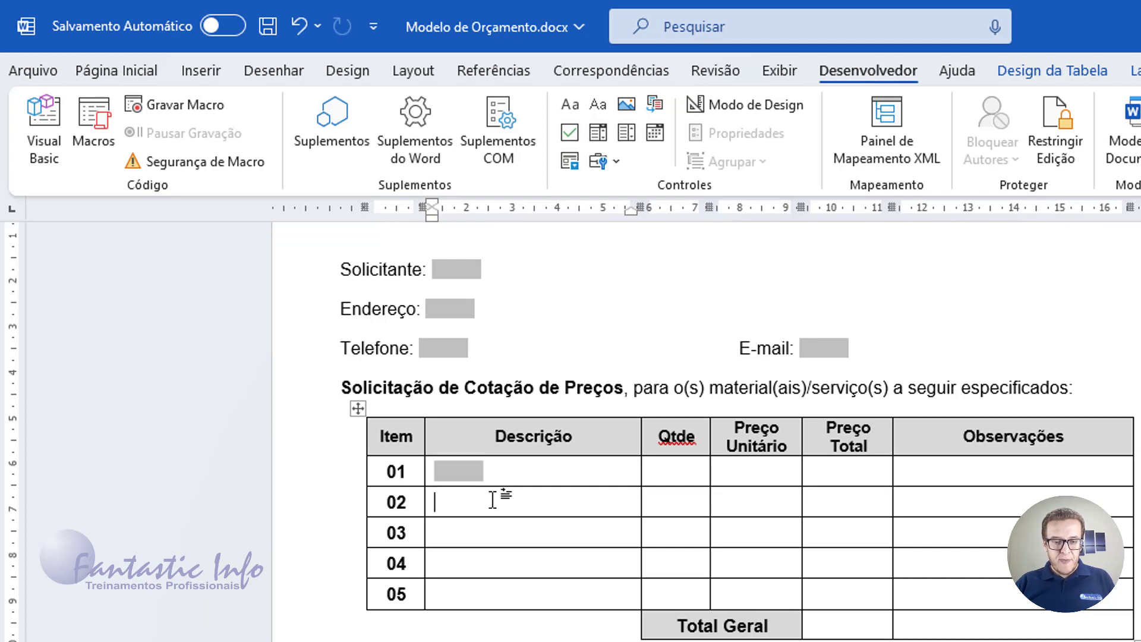
{"action": "key", "text": "ctrl+v"}
{"action": "left_click", "coordinate": [474, 532]}
{"action": "key", "text": "ctrl+v"}
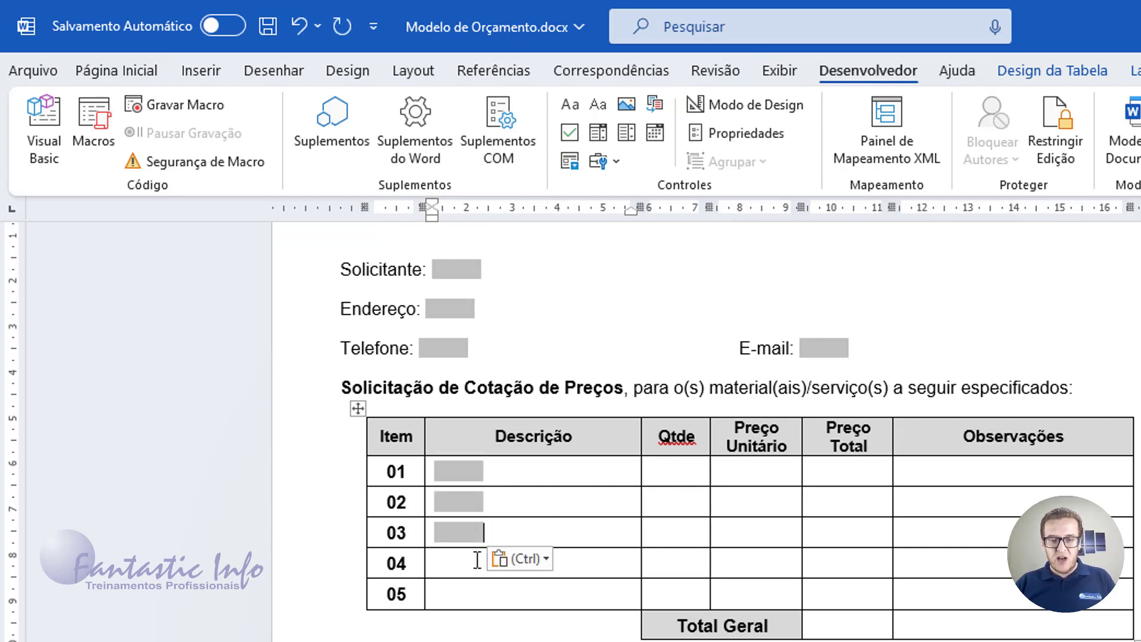
{"action": "left_click", "coordinate": [477, 559]}
{"action": "key", "text": "ctrl+v"}
{"action": "left_click", "coordinate": [473, 593]}
{"action": "key", "text": "ctrl+v"}
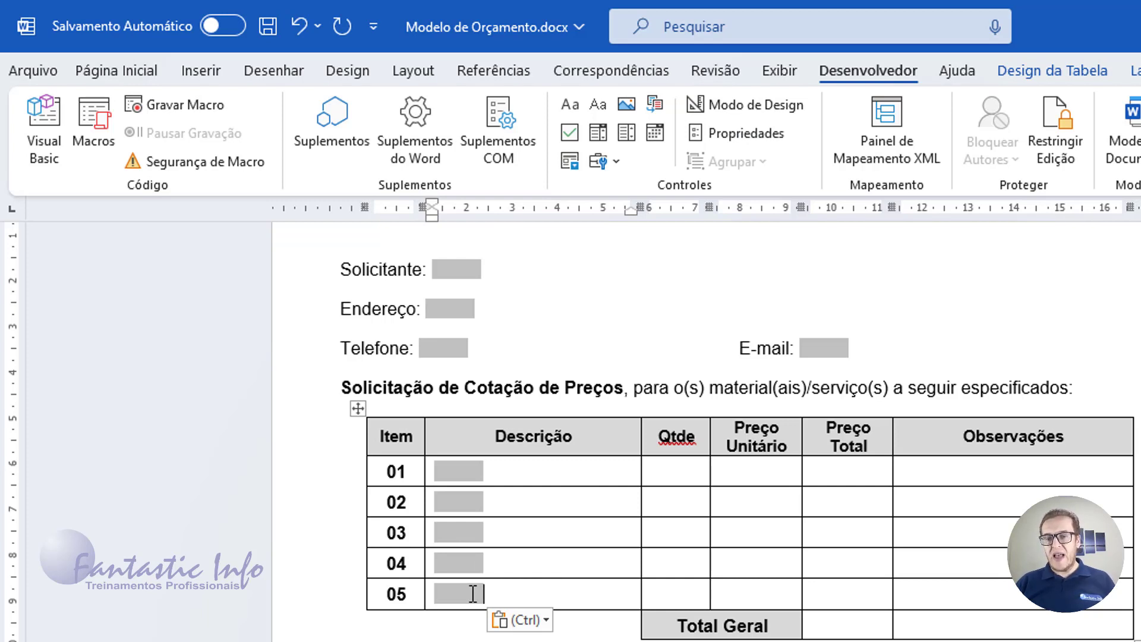
Insert a legacy text form field in the Qtde cell of item 01.
{"action": "left_click", "coordinate": [666, 475]}
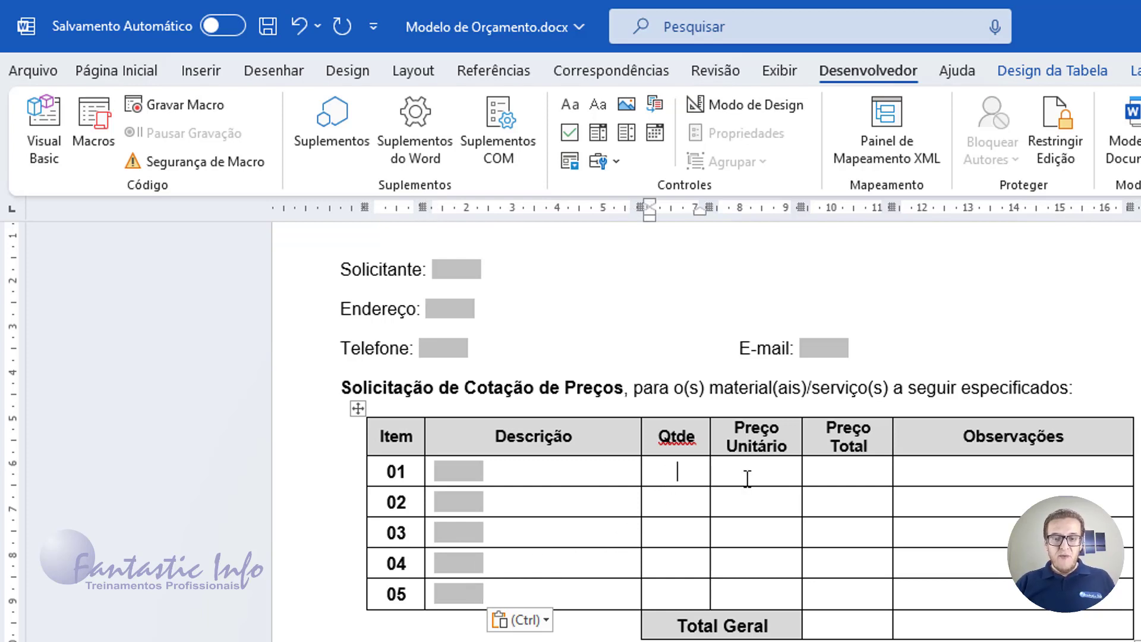
{"action": "left_click", "coordinate": [606, 161]}
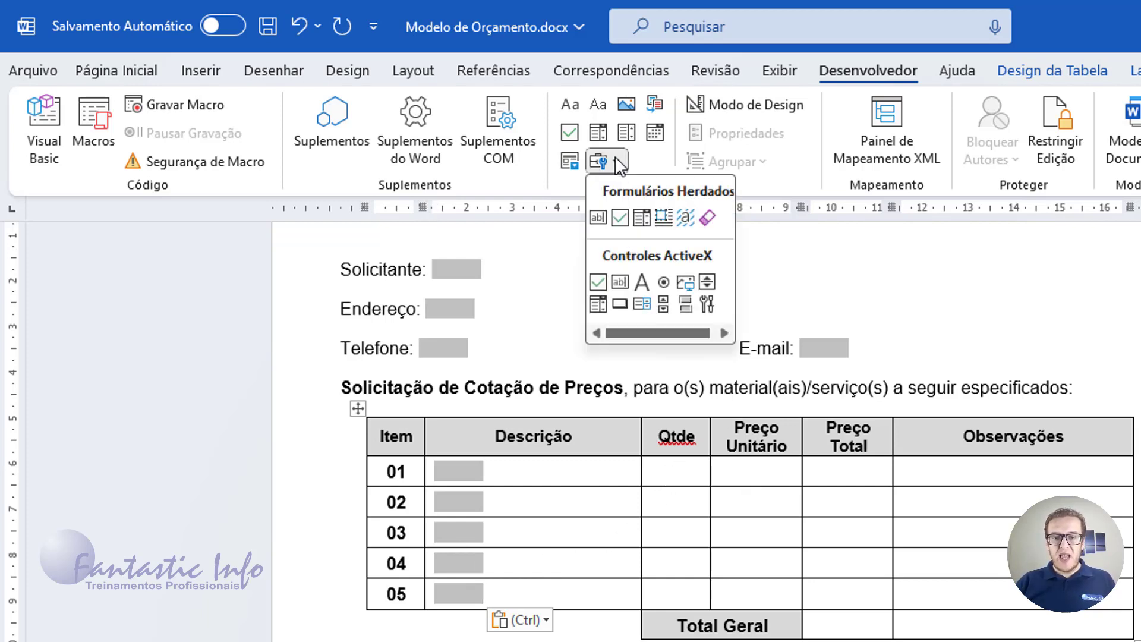
{"action": "left_click", "coordinate": [597, 217]}
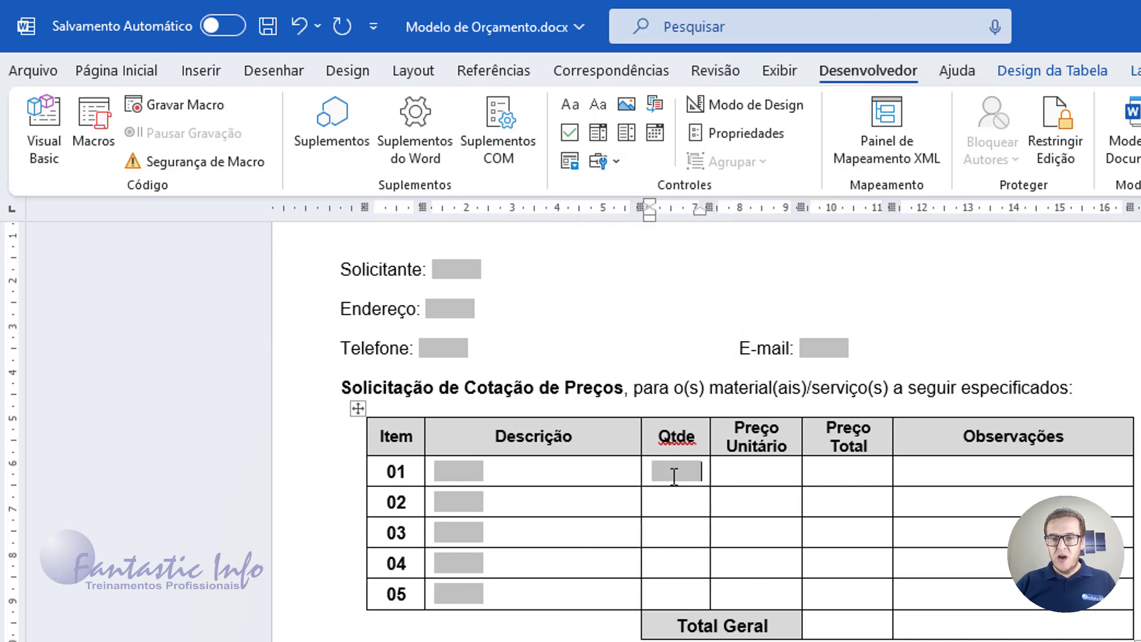
Set the item 01 Qtde form field to type Número with the number format #.##0.
{"action": "double_click", "coordinate": [676, 473]}
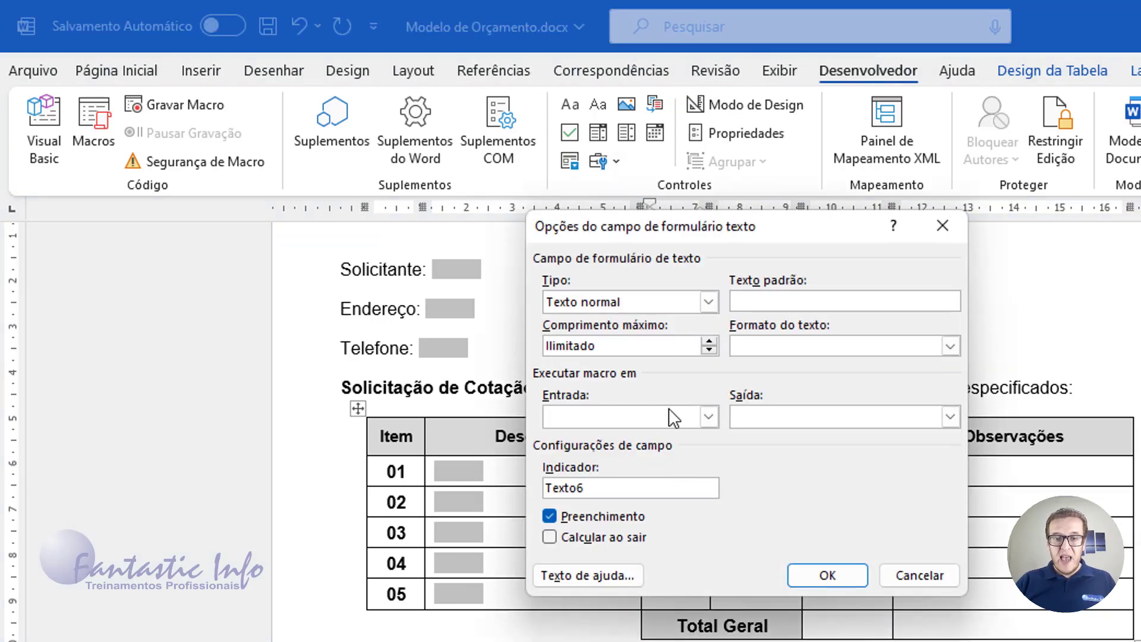
{"action": "left_click_drag", "start_coordinate": [701, 237], "coordinate": [364, 228]}
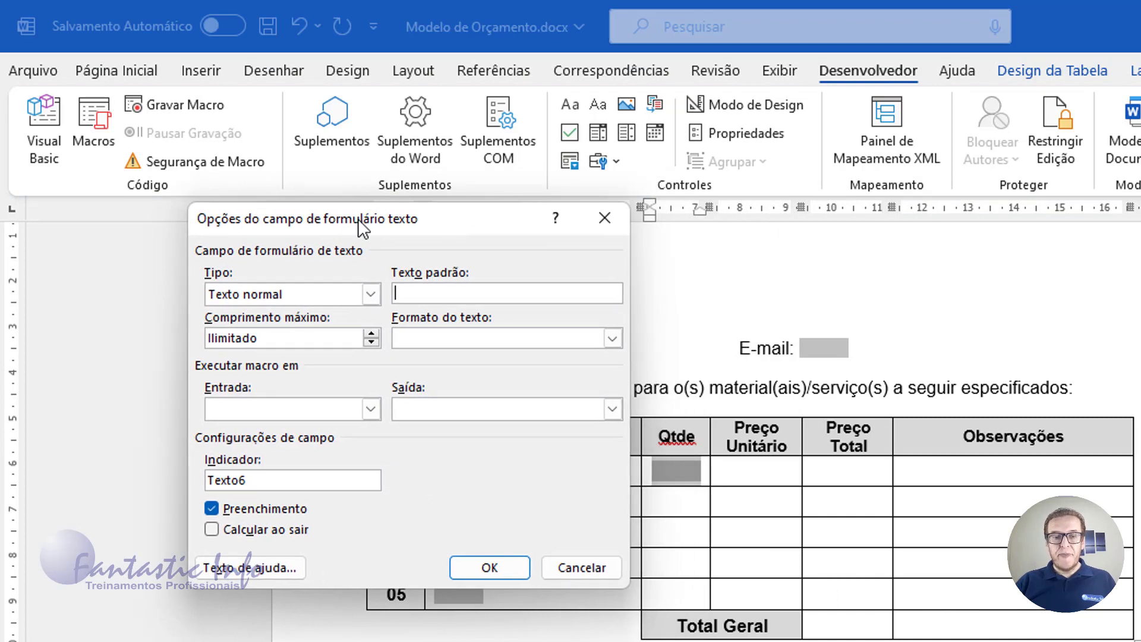
{"action": "left_click", "coordinate": [371, 294]}
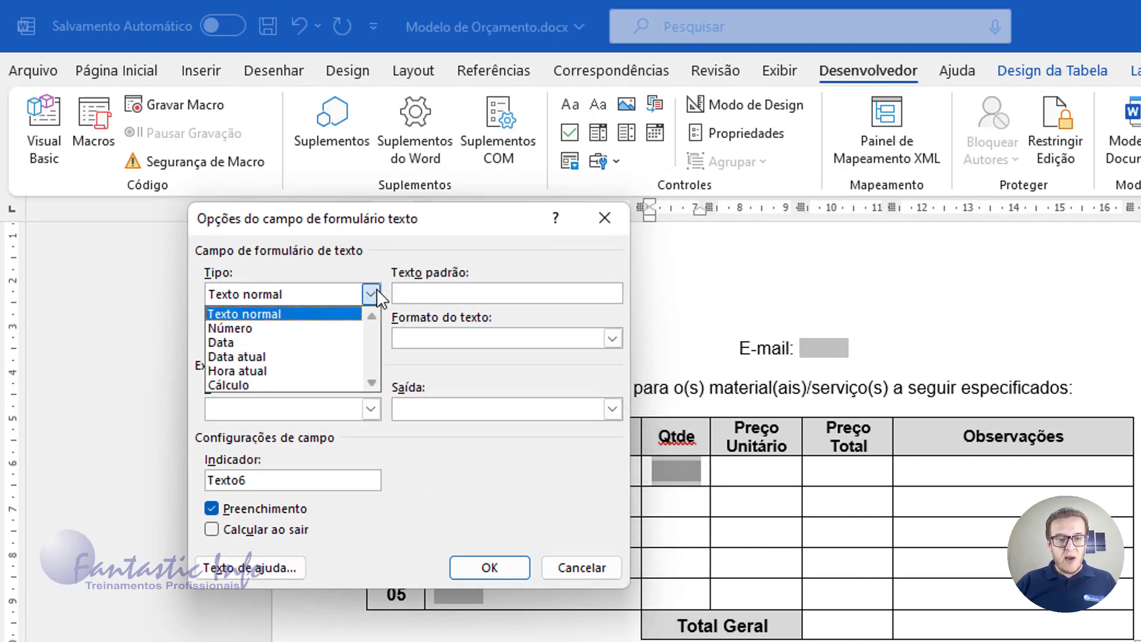
{"action": "left_click", "coordinate": [255, 329]}
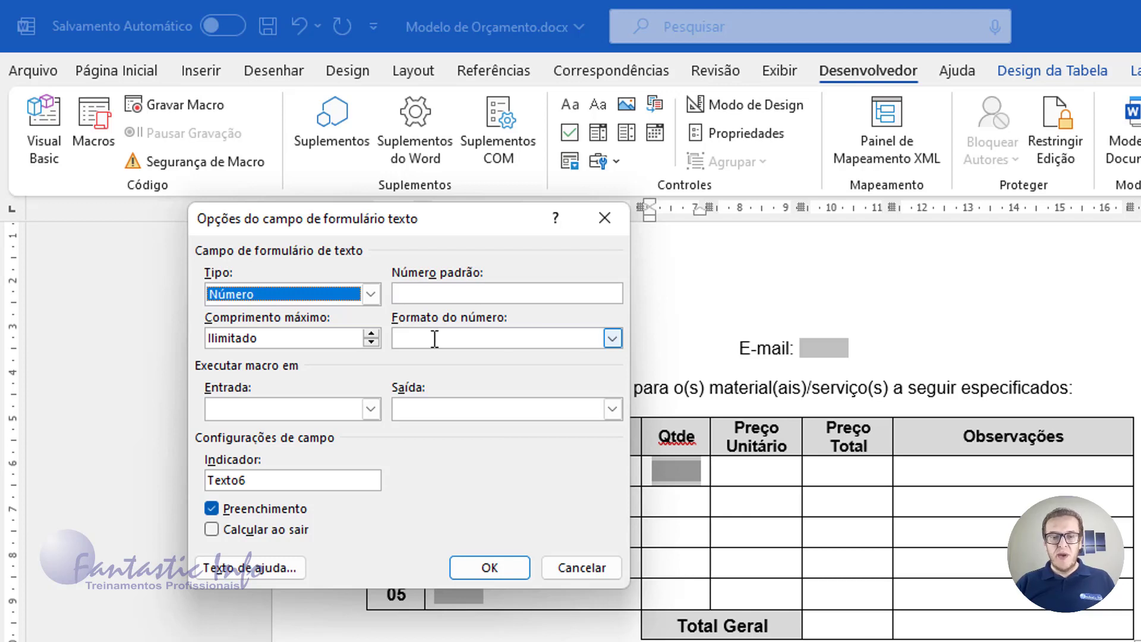
{"action": "left_click", "coordinate": [612, 338]}
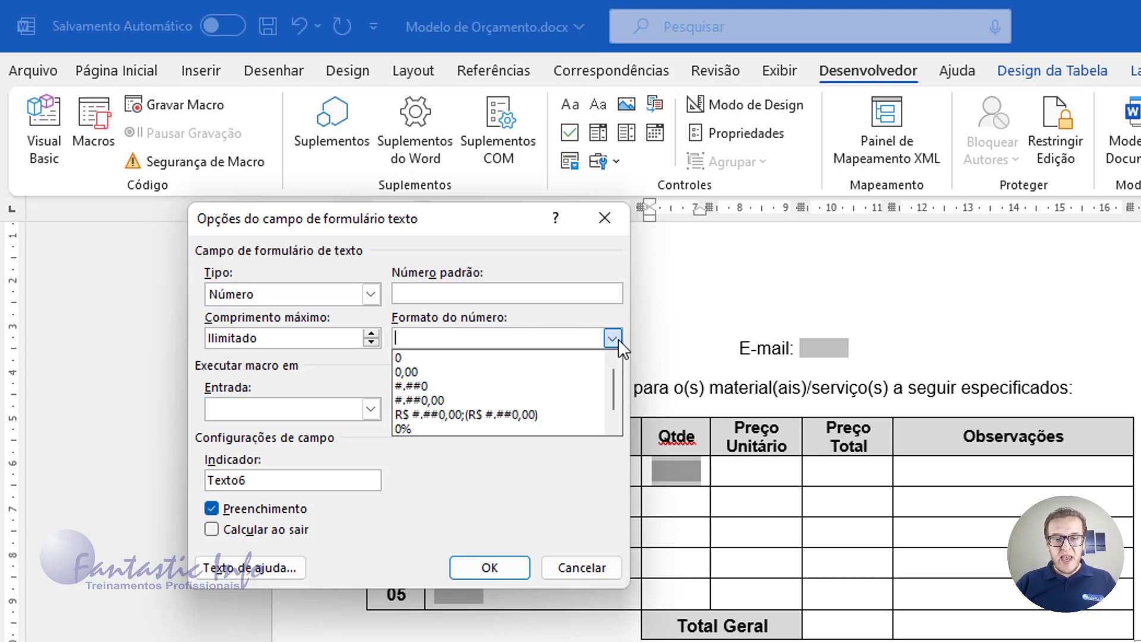
{"action": "left_click", "coordinate": [420, 389]}
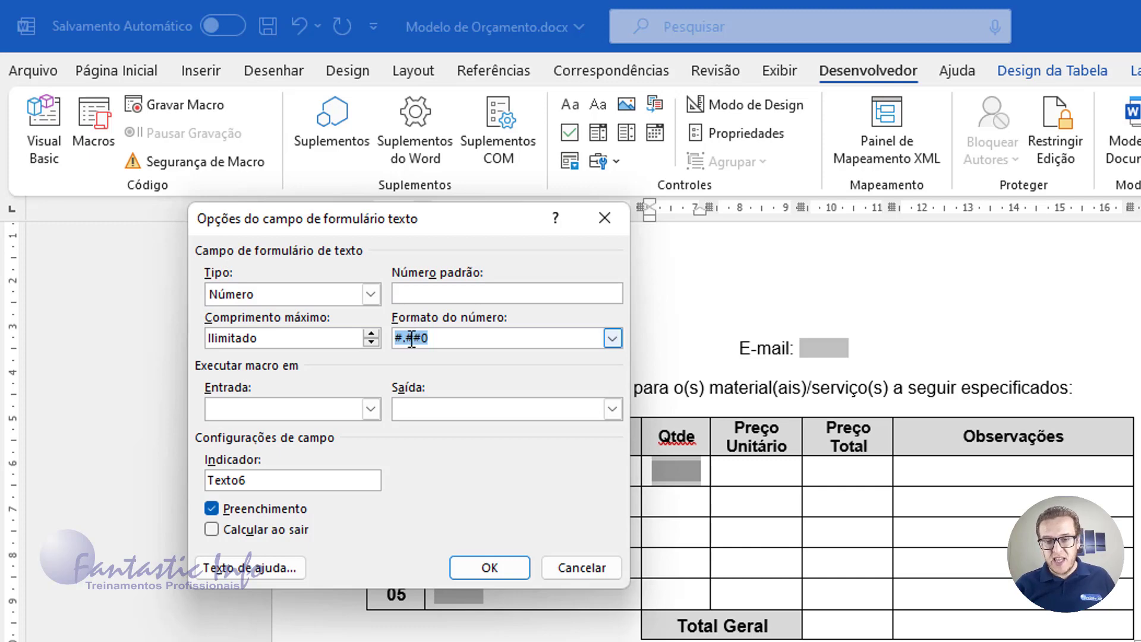
{"action": "left_click", "coordinate": [489, 568]}
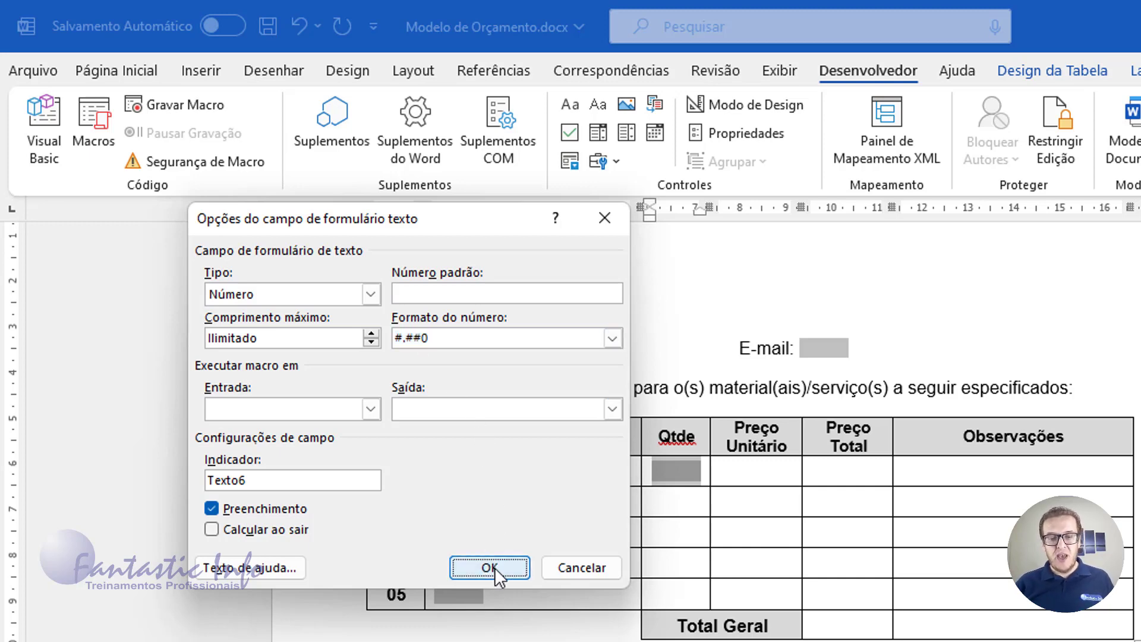
Copy the item 01 Qtde form field into the Qtde cells of items 02 to 05.
{"action": "left_click", "coordinate": [686, 467]}
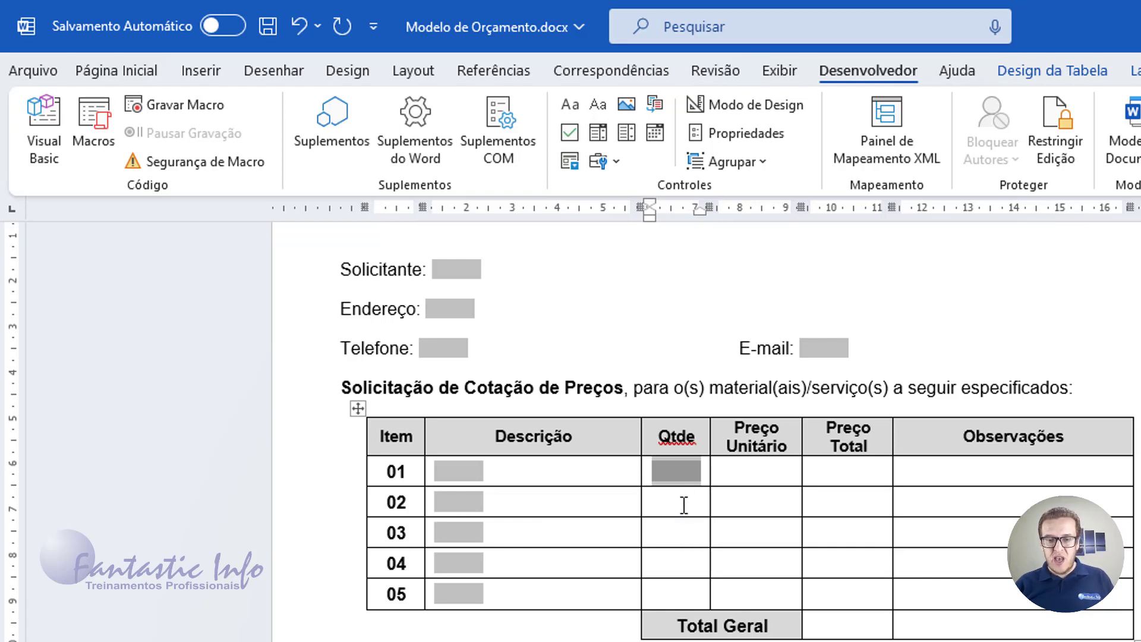
{"action": "left_click", "coordinate": [683, 505]}
{"action": "key", "text": "ctrl+v"}
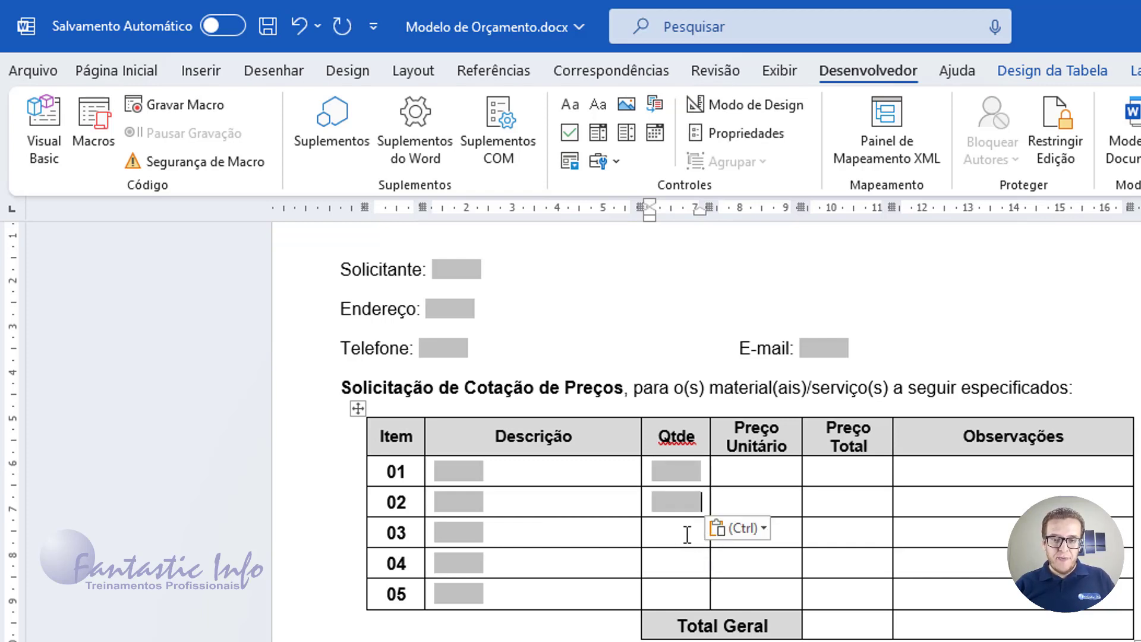
{"action": "left_click", "coordinate": [688, 535]}
{"action": "key", "text": "ctrl+v"}
{"action": "left_click", "coordinate": [686, 562]}
{"action": "key", "text": "ctrl+v"}
{"action": "left_click", "coordinate": [684, 591]}
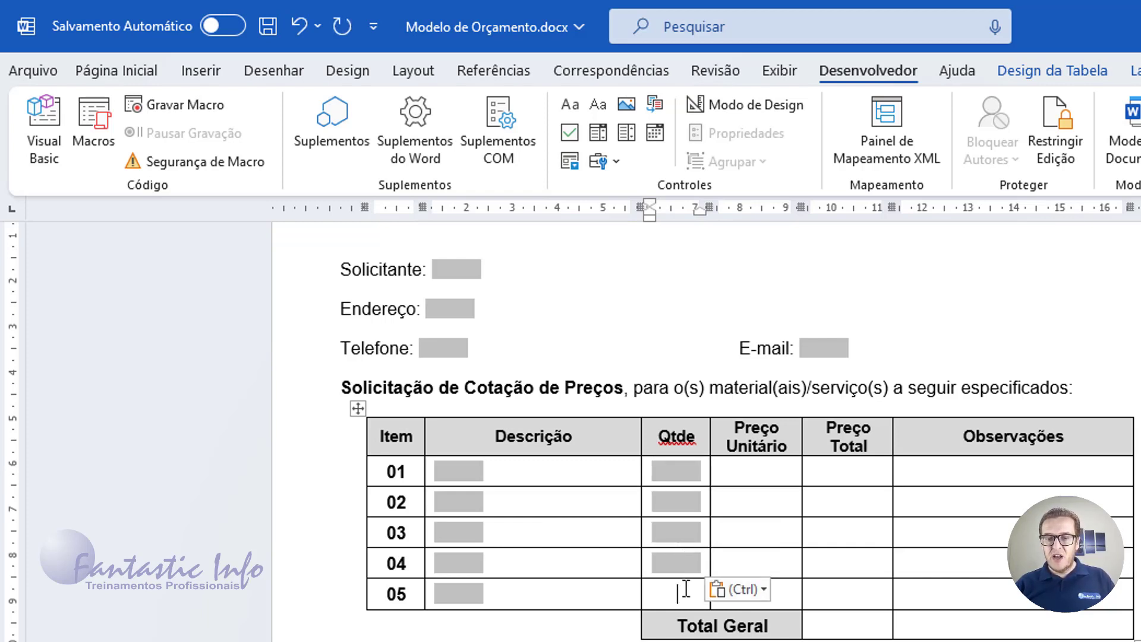
{"action": "key", "text": "ctrl+v"}
{"action": "left_click", "coordinate": [679, 469]}
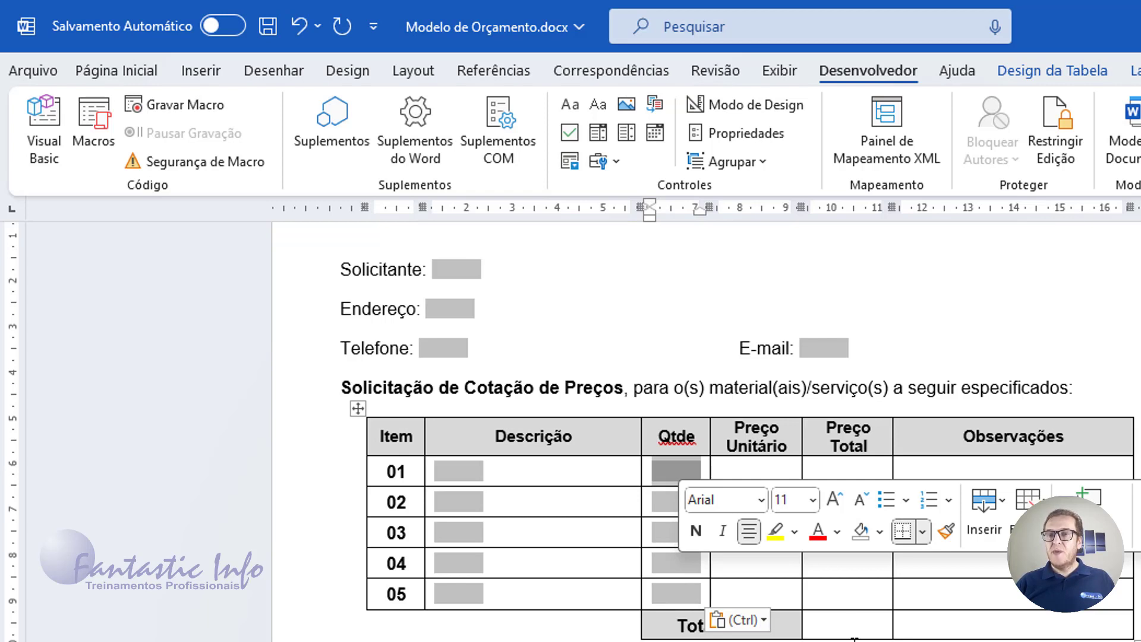
Insert a legacy text form field in the Preço Unitário cell of item 01 and open its options.
{"action": "left_click", "coordinate": [763, 471]}
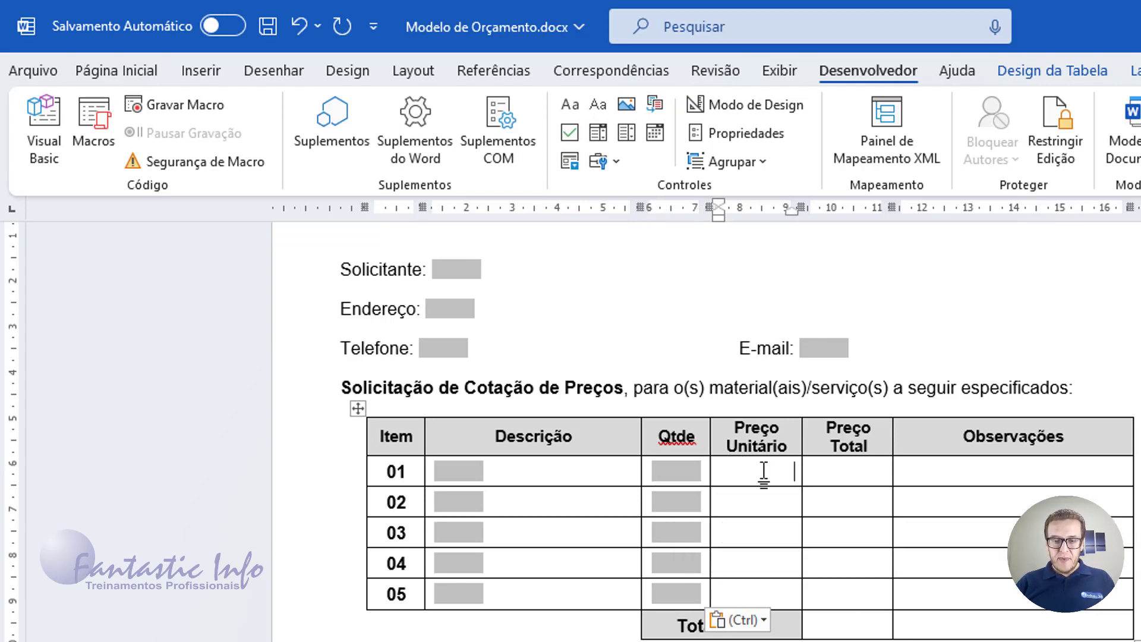
{"action": "left_click", "coordinate": [612, 161]}
{"action": "left_click", "coordinate": [599, 217]}
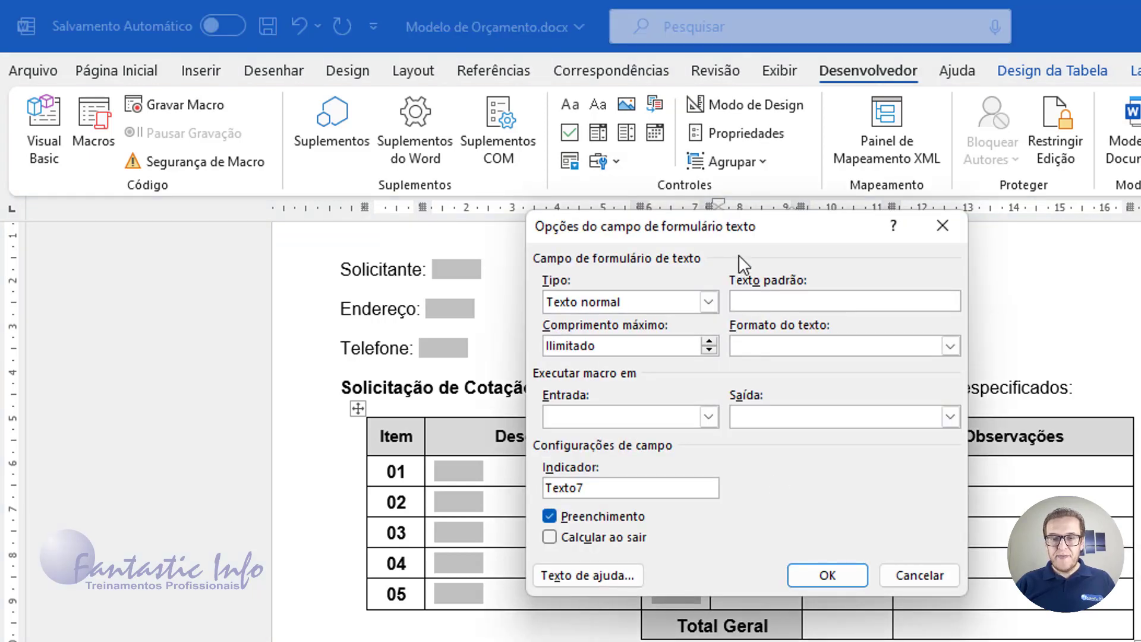
Set the item 01 Preço Unitário form field to type Número with the number format #.##0,00.
{"action": "left_click", "coordinate": [707, 302]}
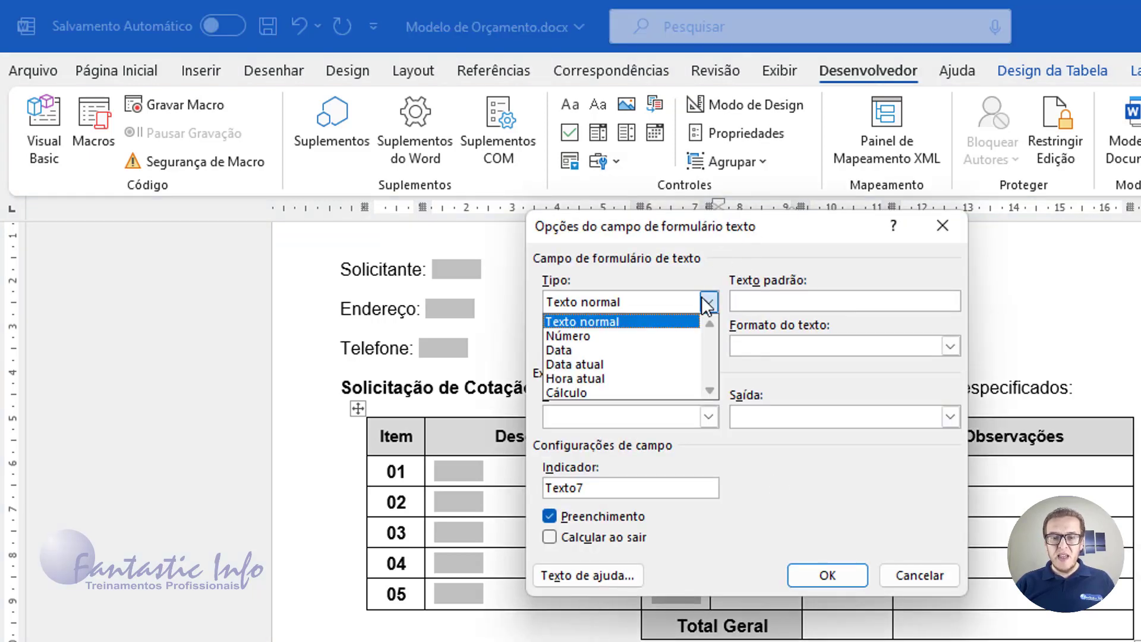
{"action": "left_click", "coordinate": [625, 336]}
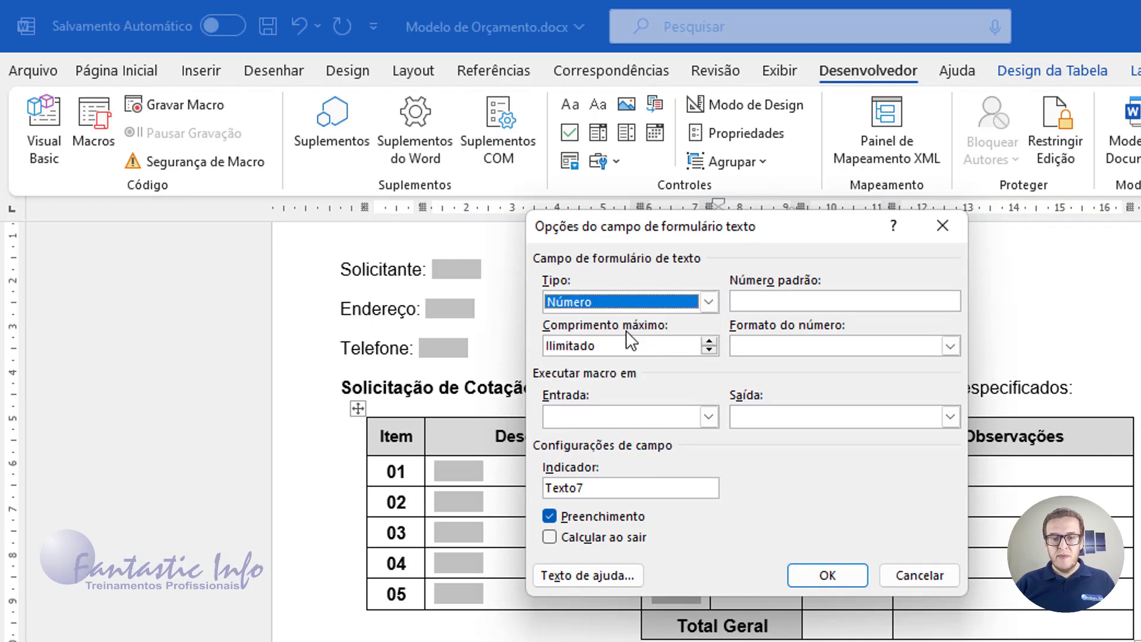
{"action": "left_click", "coordinate": [844, 347]}
{"action": "left_click", "coordinate": [949, 346]}
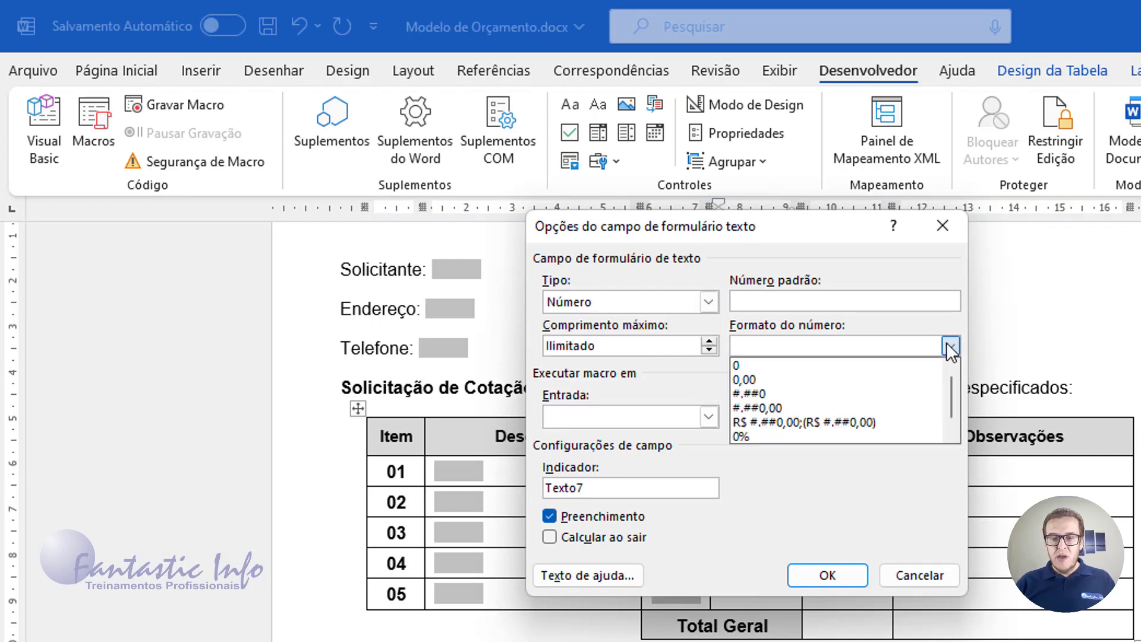
{"action": "left_click", "coordinate": [771, 408]}
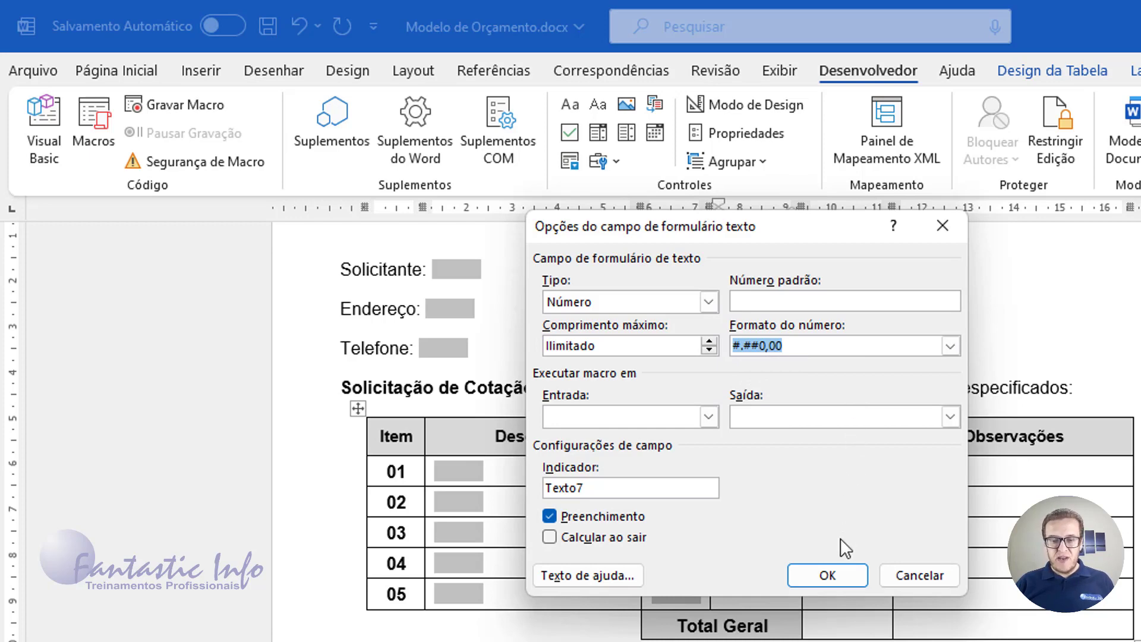
{"action": "left_click", "coordinate": [828, 575]}
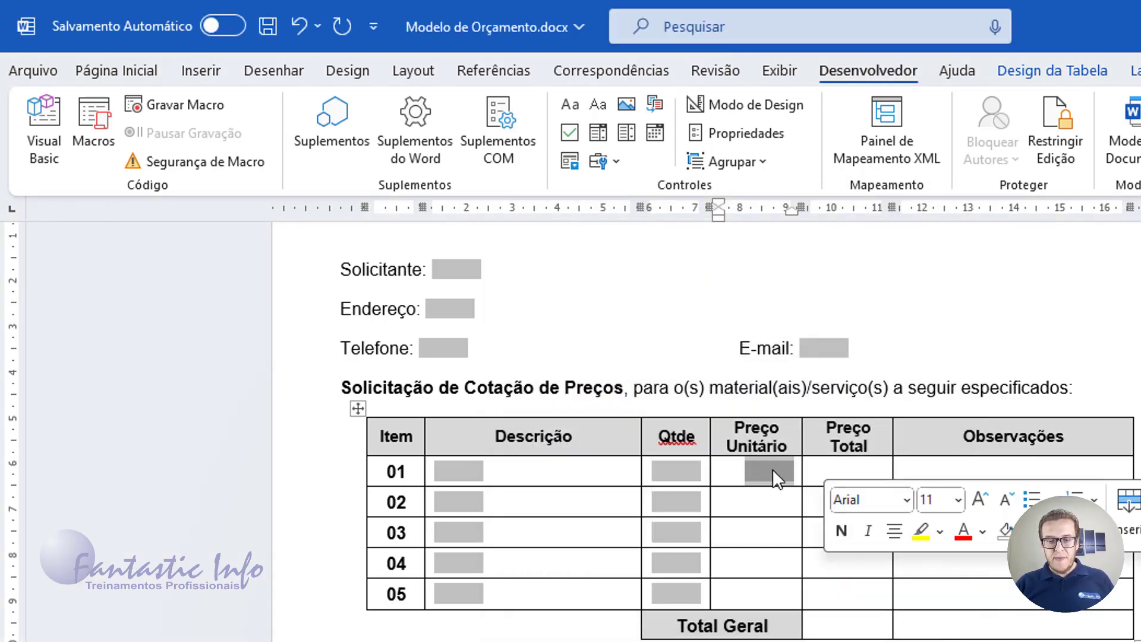
Copy the item 01 Preço Unitário form field into the Preço Unitário cells of items 02 to 05.
{"action": "left_click", "coordinate": [773, 497]}
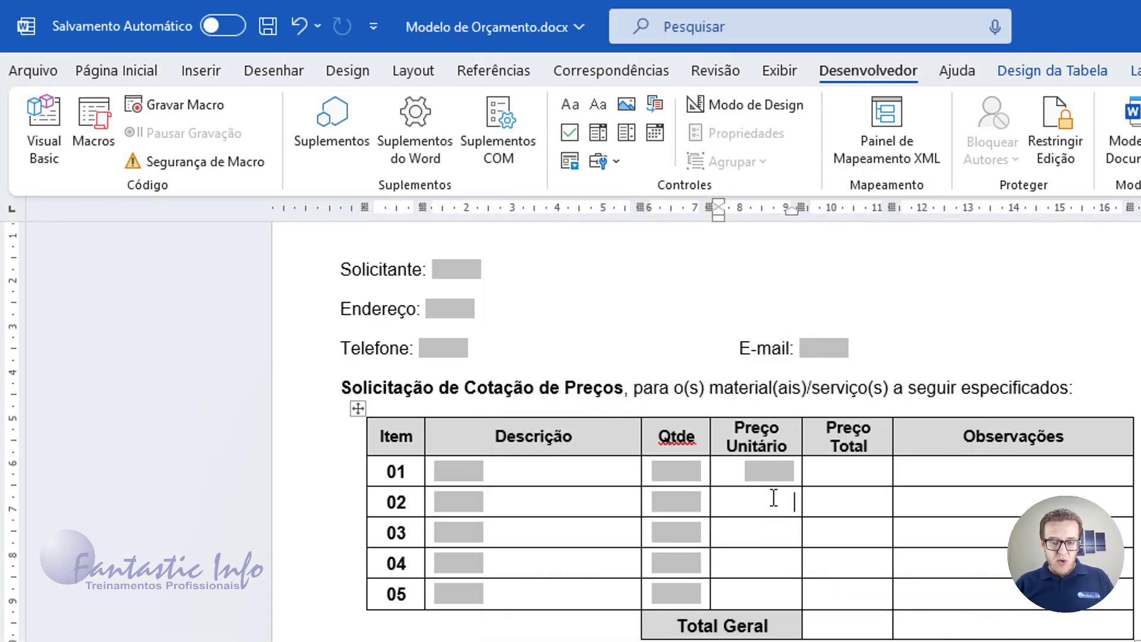
{"action": "key", "text": "ctrl+v"}
{"action": "left_click", "coordinate": [771, 529]}
{"action": "key", "text": "ctrl+v"}
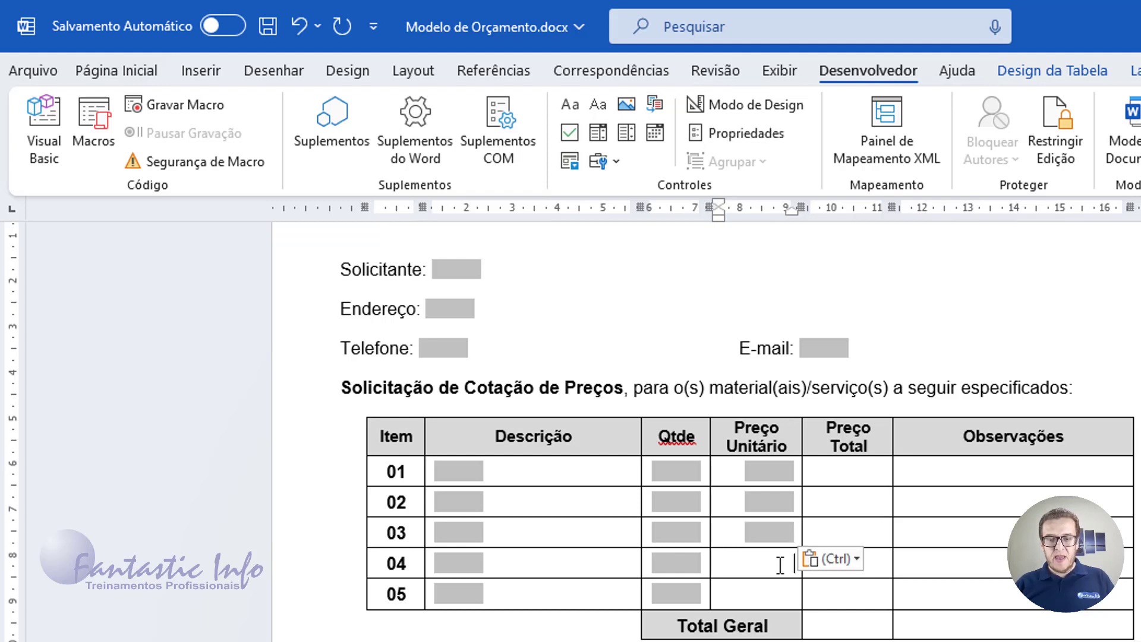
{"action": "key", "text": "ctrl+v"}
{"action": "left_click", "coordinate": [778, 585]}
{"action": "key", "text": "ctrl+v"}
Insert a legacy text form field in the Observações cell of item 01.
{"action": "left_click", "coordinate": [865, 479]}
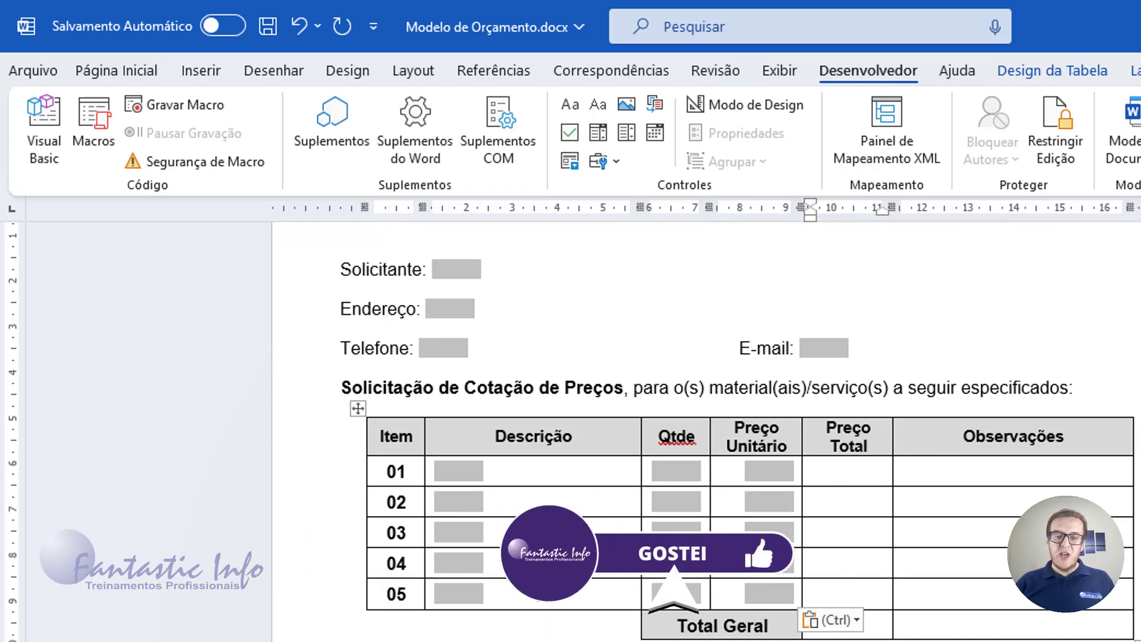
{"action": "left_click", "coordinate": [948, 479]}
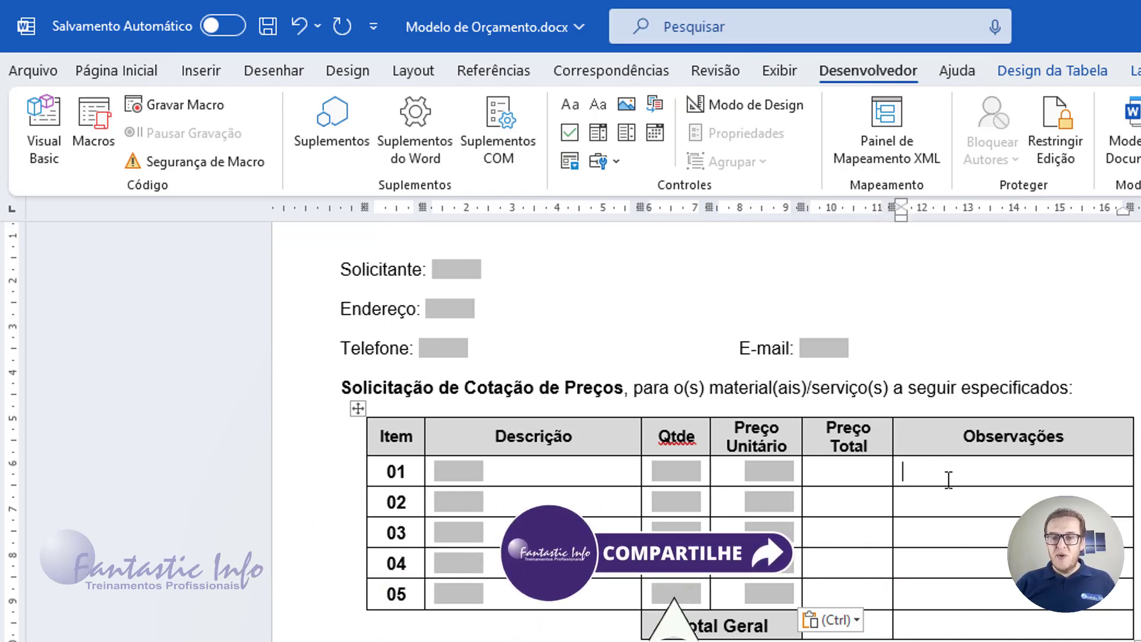
{"action": "left_click", "coordinate": [617, 160]}
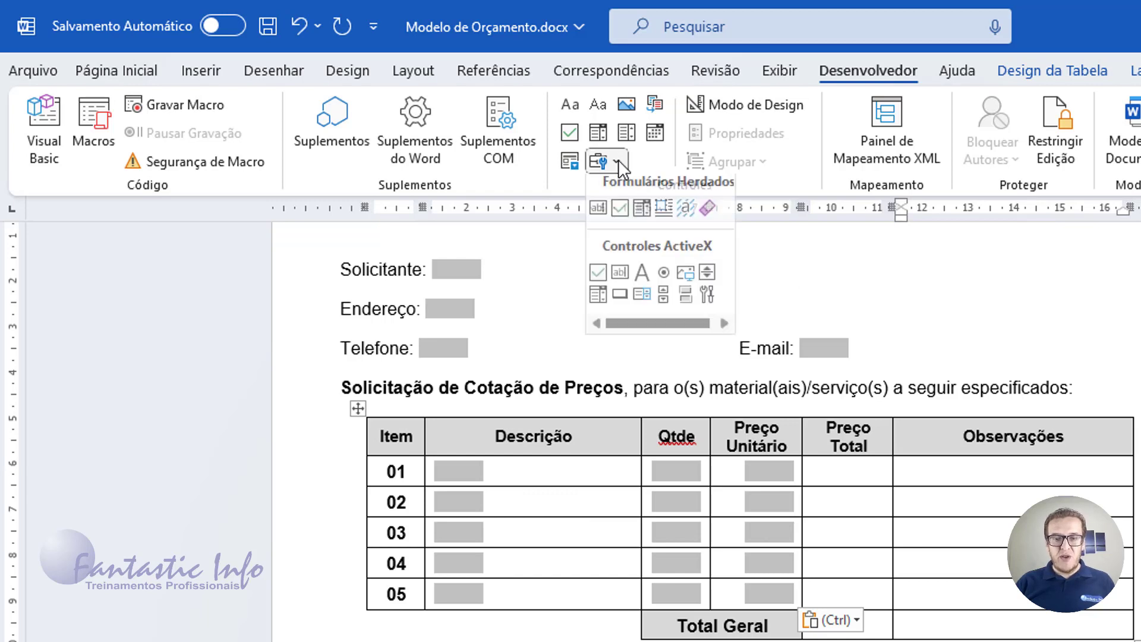
{"action": "left_click", "coordinate": [599, 223]}
Copy the item 01 Observações form field into the Observações cells of items 02 to 05 and the Total Geral row.
{"action": "left_click", "coordinate": [918, 469]}
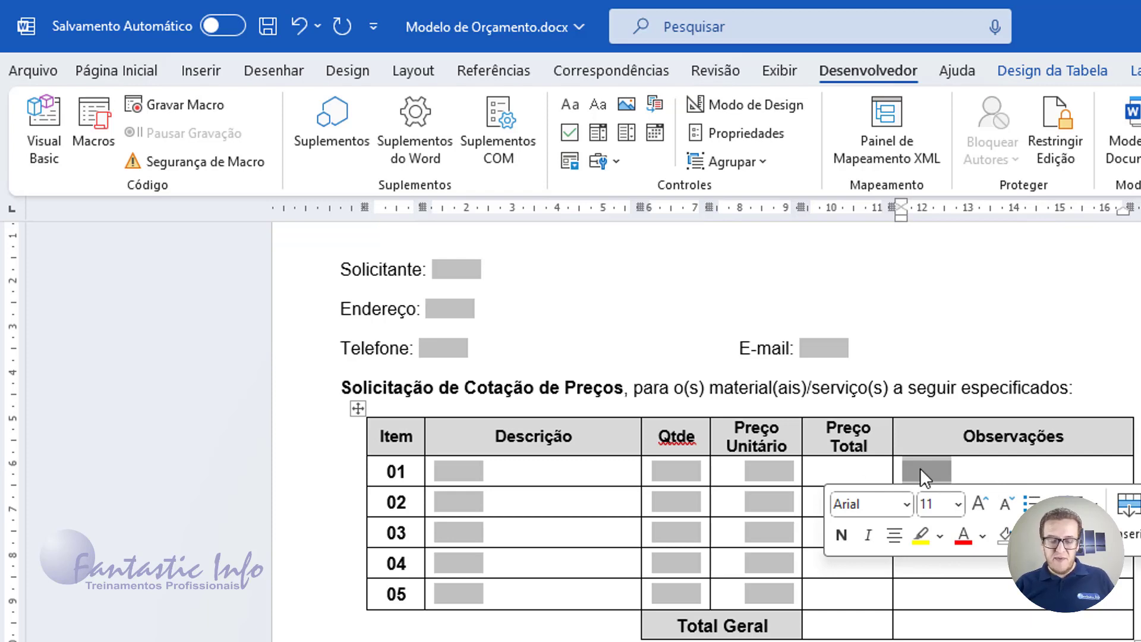
{"action": "left_click", "coordinate": [943, 502]}
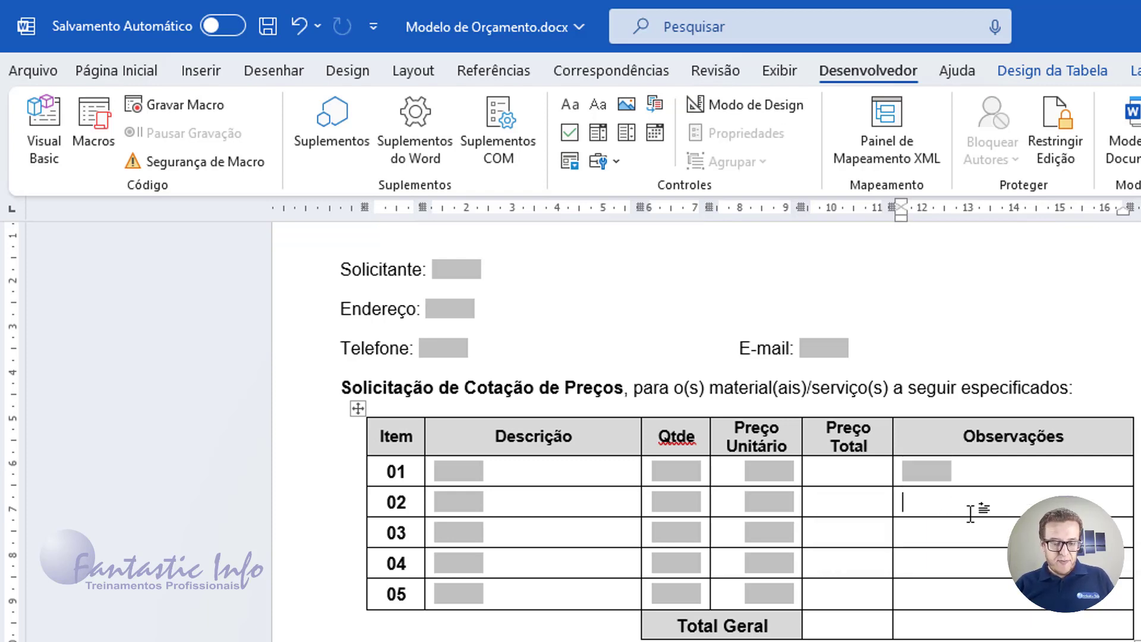
{"action": "key", "text": "ctrl+v"}
{"action": "left_click", "coordinate": [929, 530]}
{"action": "key", "text": "ctrl+v"}
{"action": "left_click", "coordinate": [936, 563]}
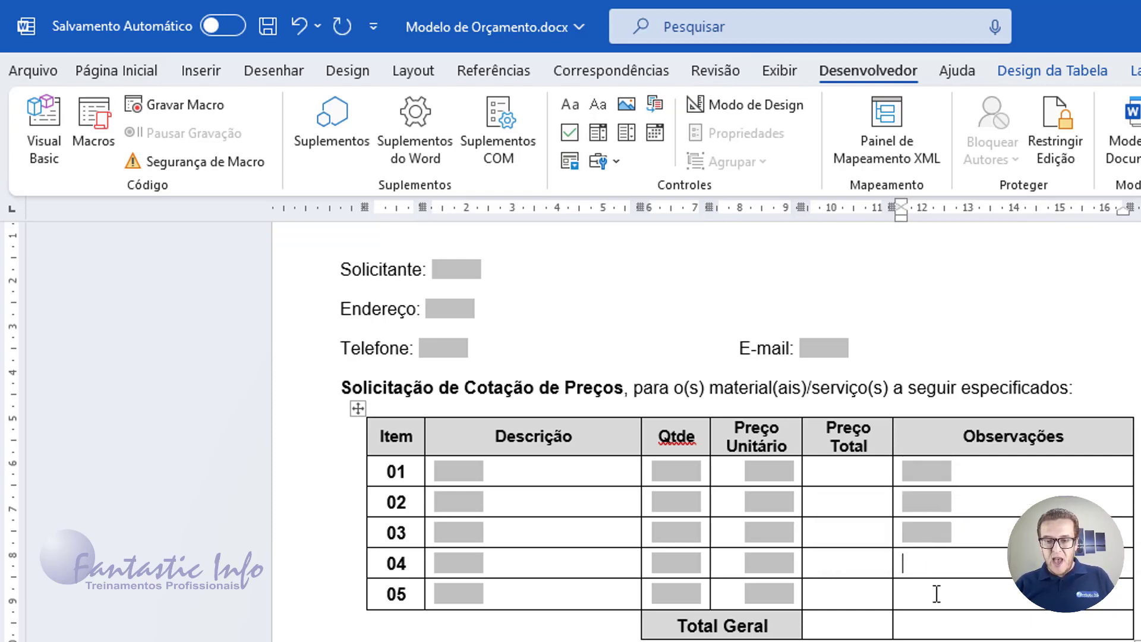
{"action": "key", "text": "ctrl+v"}
{"action": "left_click", "coordinate": [935, 590]}
{"action": "key", "text": "ctrl+v"}
{"action": "left_click", "coordinate": [942, 624]}
{"action": "key", "text": "ctrl+v"}
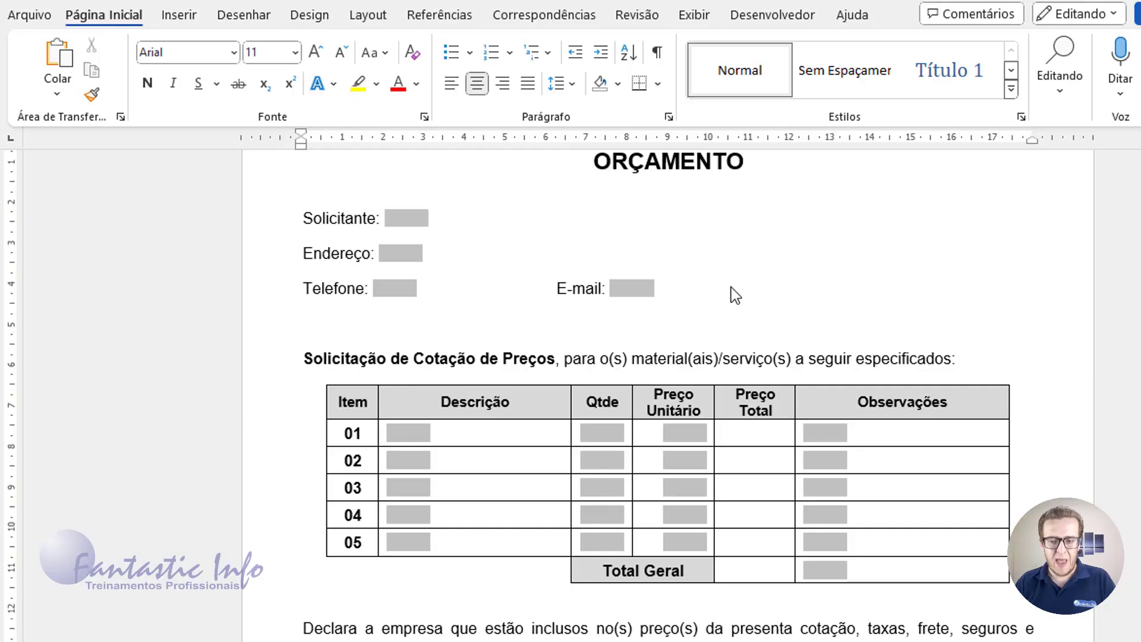
Insert a legacy text form field in the Preço Total cell of item 01.
{"action": "left_click", "coordinate": [767, 439]}
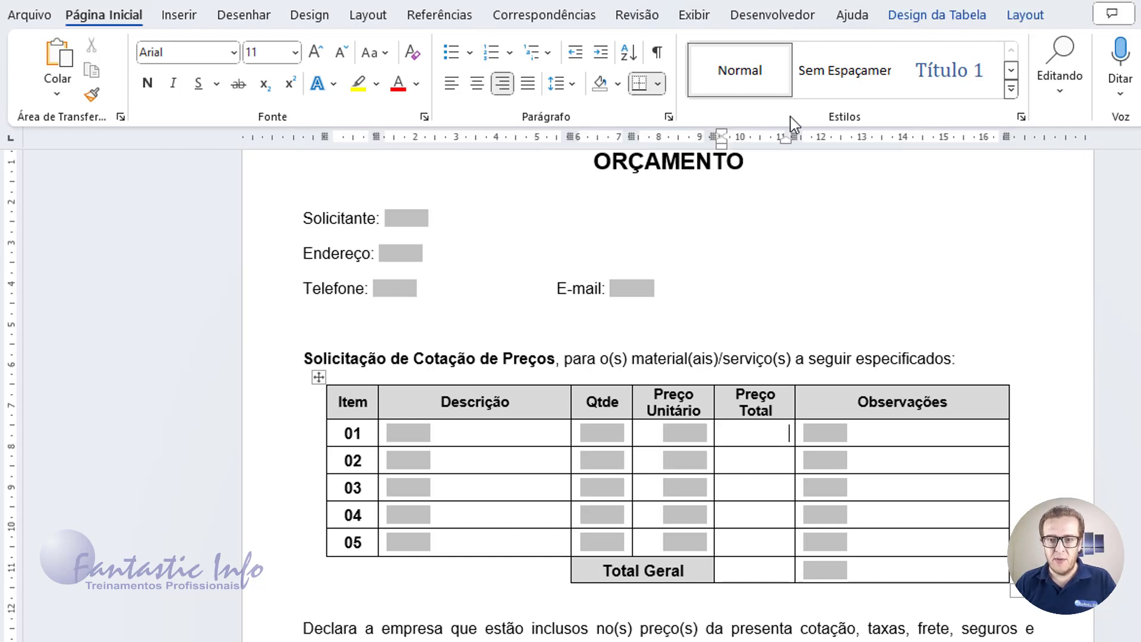
{"action": "left_click", "coordinate": [795, 24]}
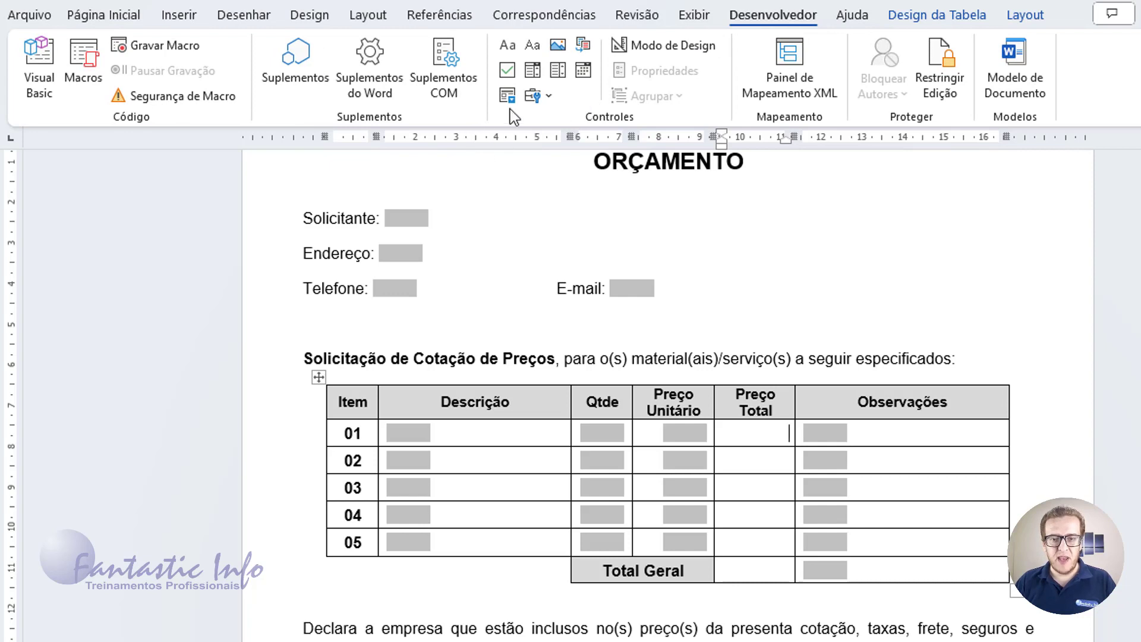
{"action": "left_click", "coordinate": [547, 96]}
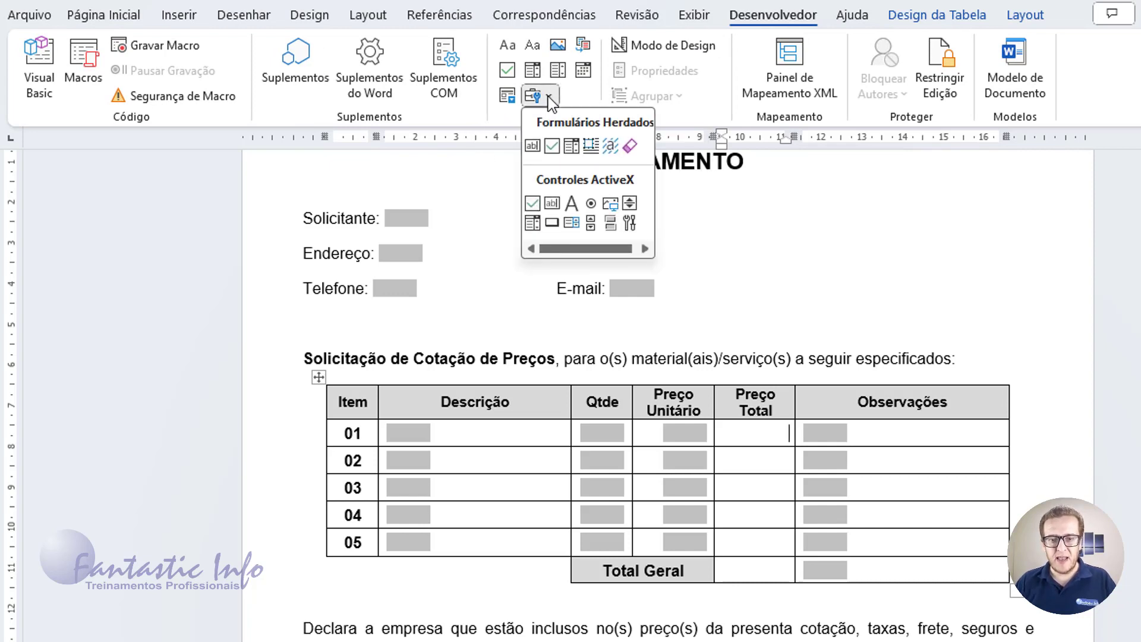
{"action": "left_click", "coordinate": [531, 147]}
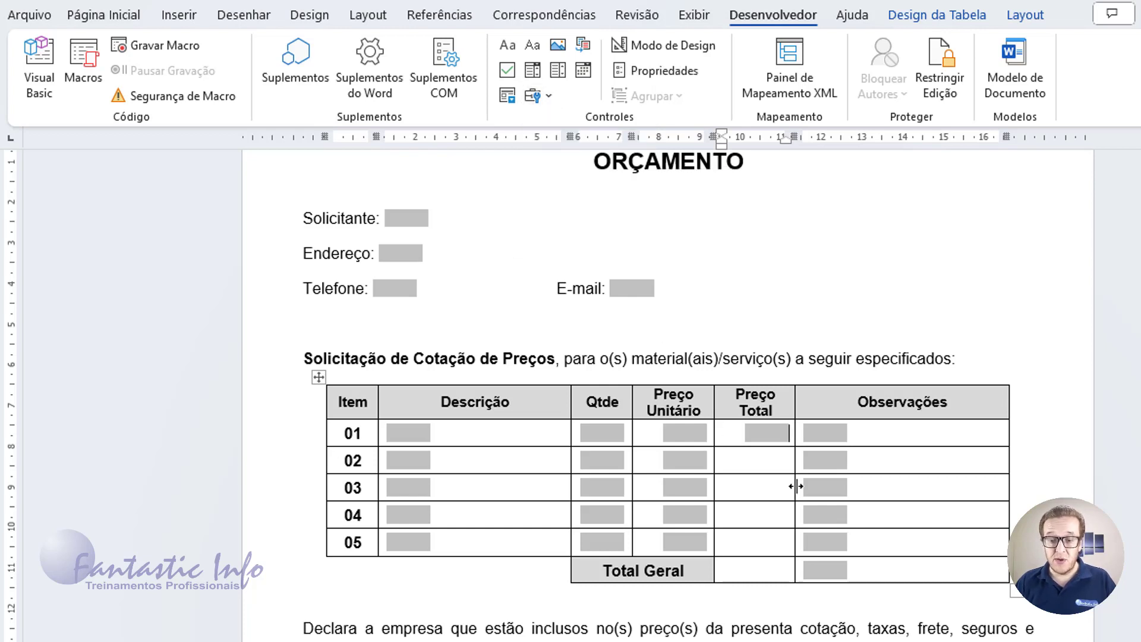
Open the options of the item 01 Preço Total form field and set its type to Cálculo.
{"action": "scroll", "coordinate": [772, 437], "scroll_direction": "down", "scroll_amount": 5}
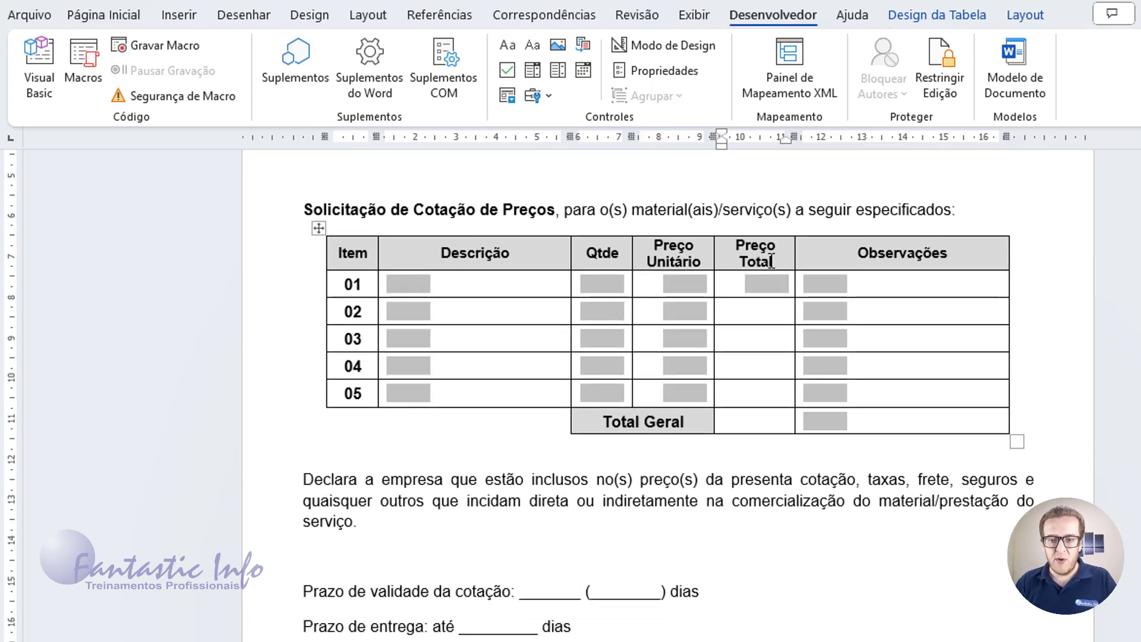
{"action": "scroll", "coordinate": [831, 324], "scroll_direction": "up", "scroll_amount": 1}
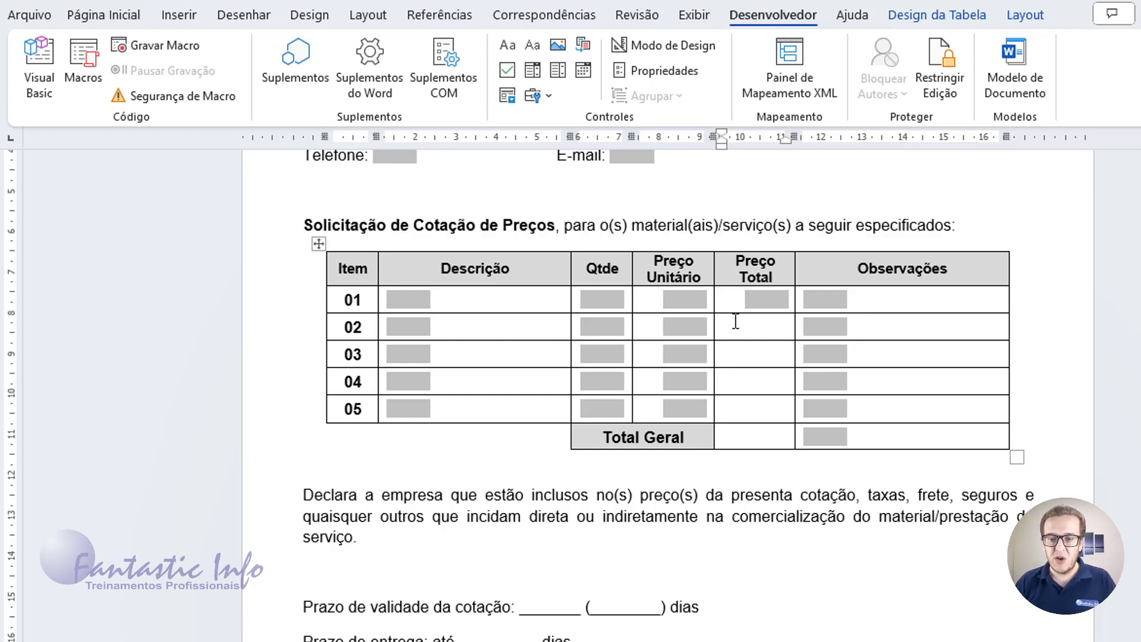
{"action": "double_click", "coordinate": [778, 300]}
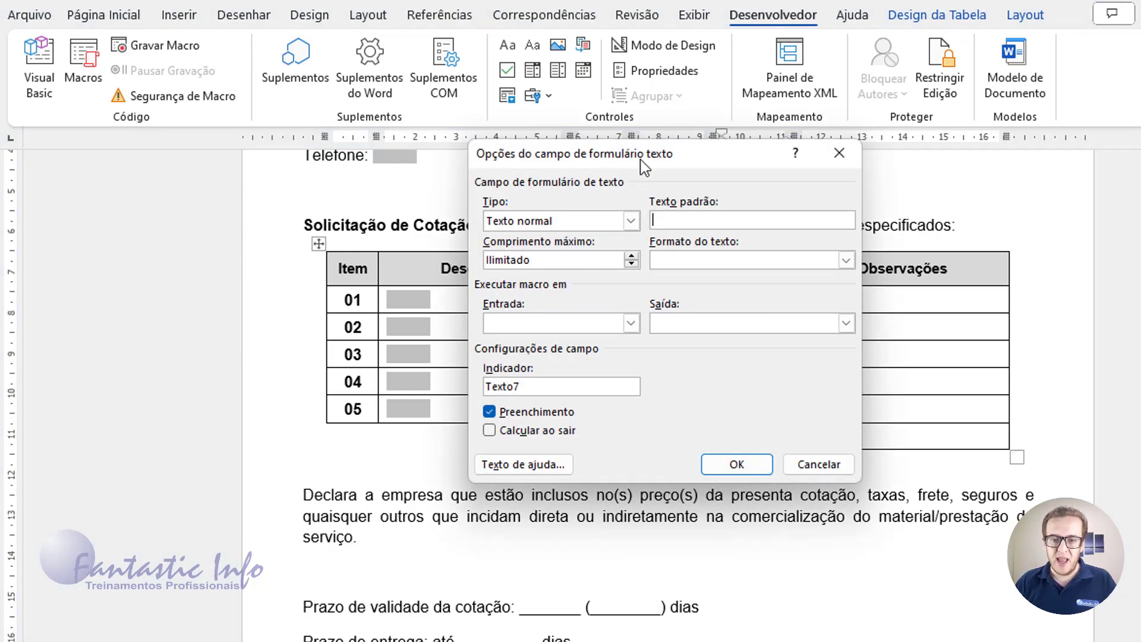
{"action": "left_click_drag", "start_coordinate": [640, 159], "coordinate": [486, 295]}
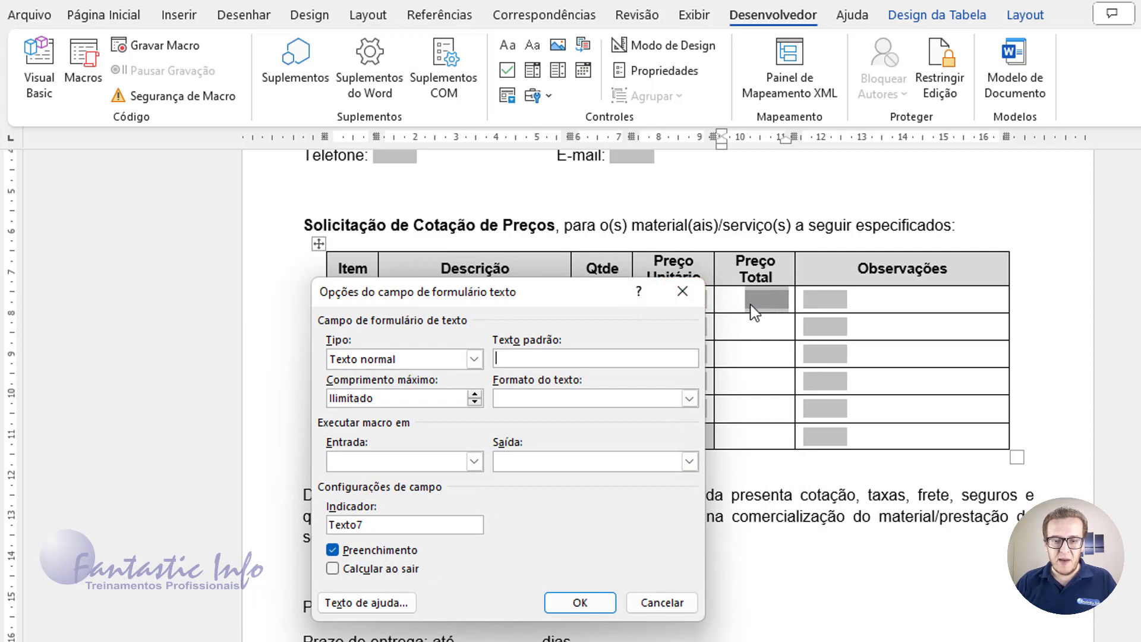
{"action": "left_click", "coordinate": [473, 359]}
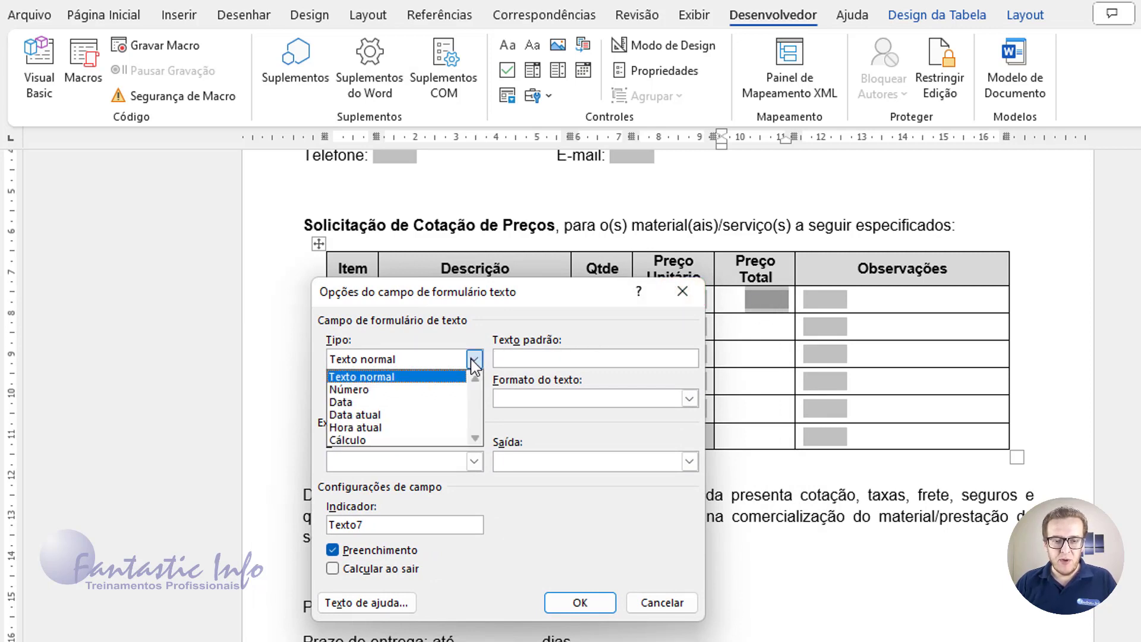
{"action": "left_click", "coordinate": [394, 441]}
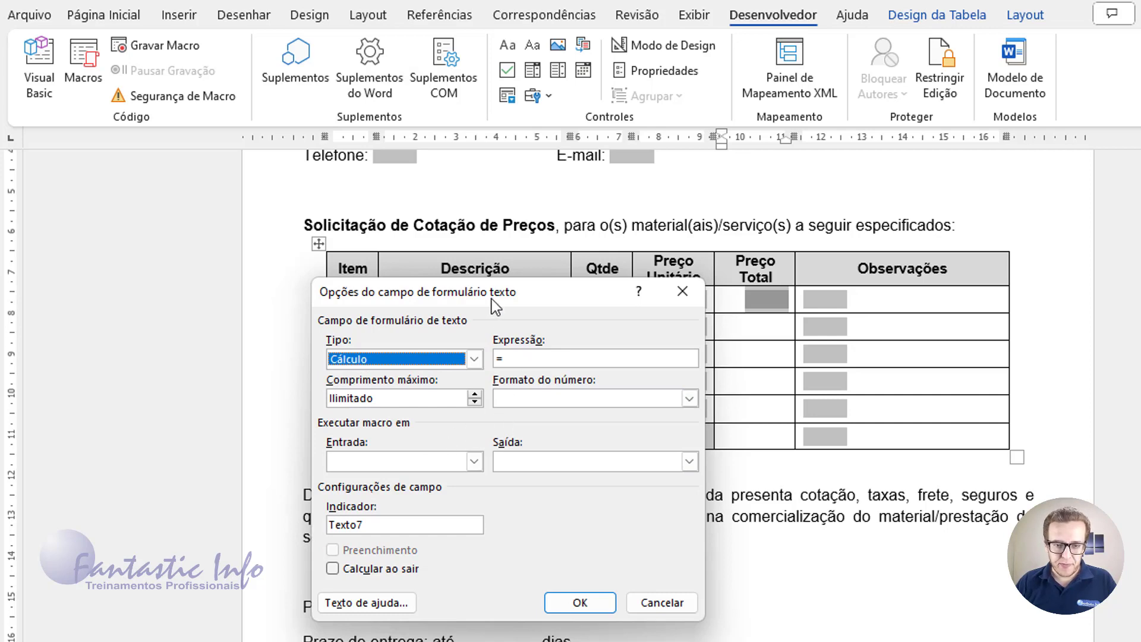
Enter the expression =C2*D2 for the item 01 Preço Total form field.
{"action": "left_click_drag", "start_coordinate": [498, 304], "coordinate": [568, 310]}
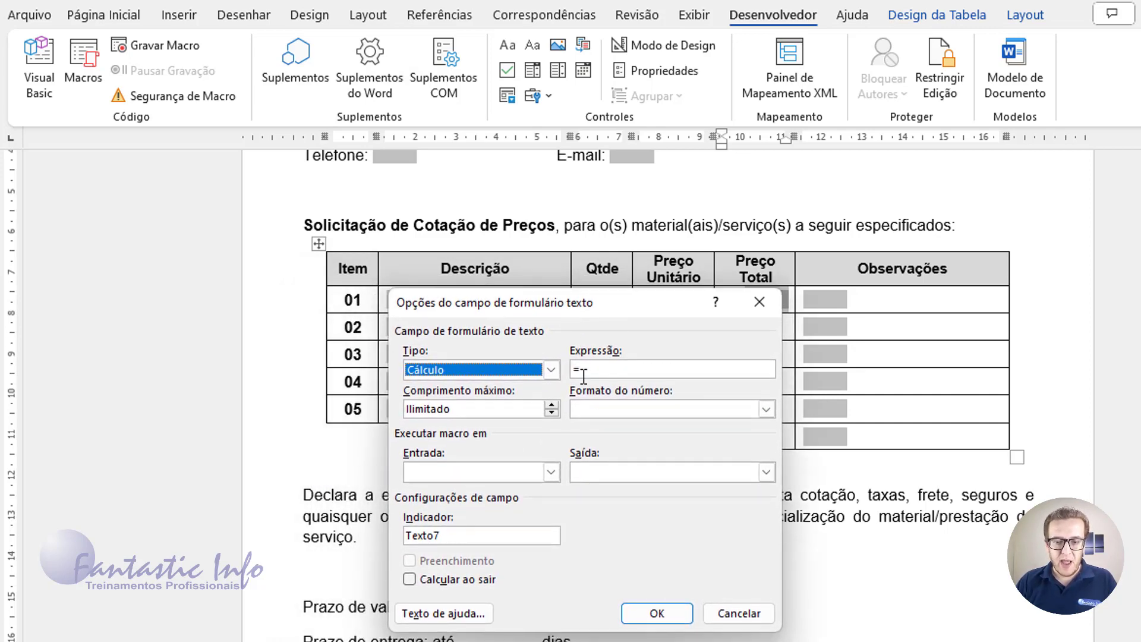
{"action": "left_click", "coordinate": [618, 369]}
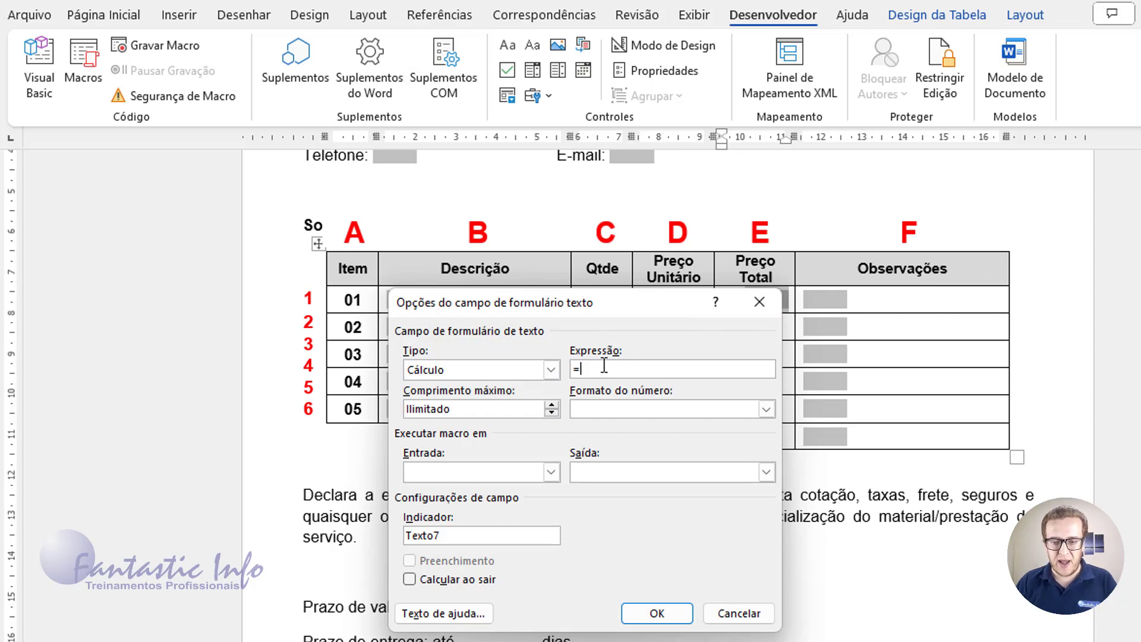
{"action": "type", "text": "c"}
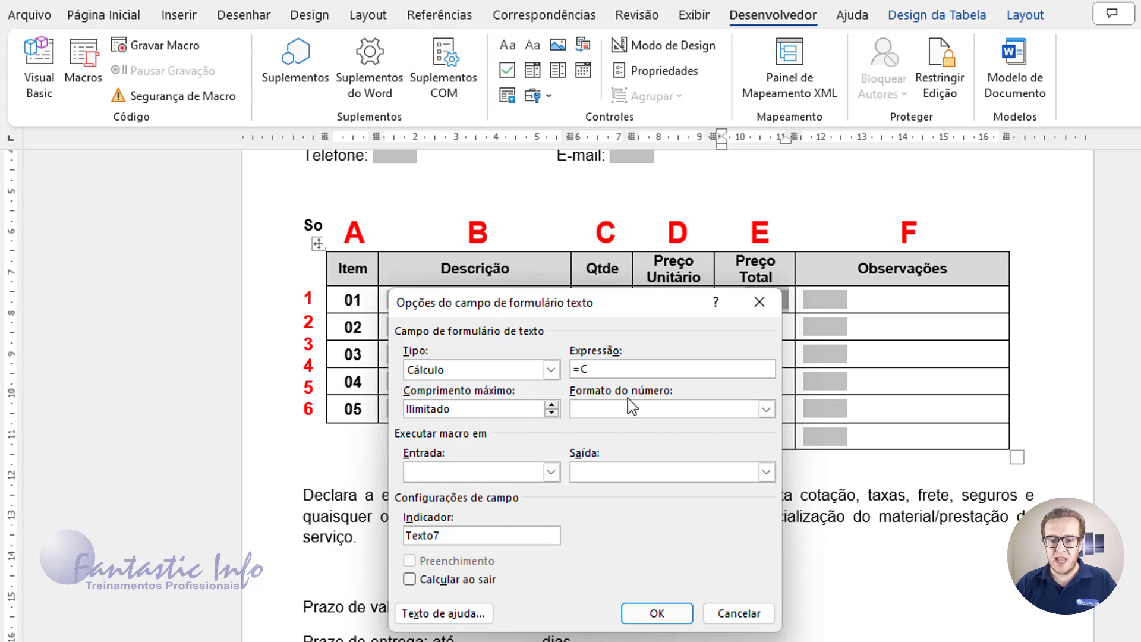
{"action": "type", "text": "2*d"}
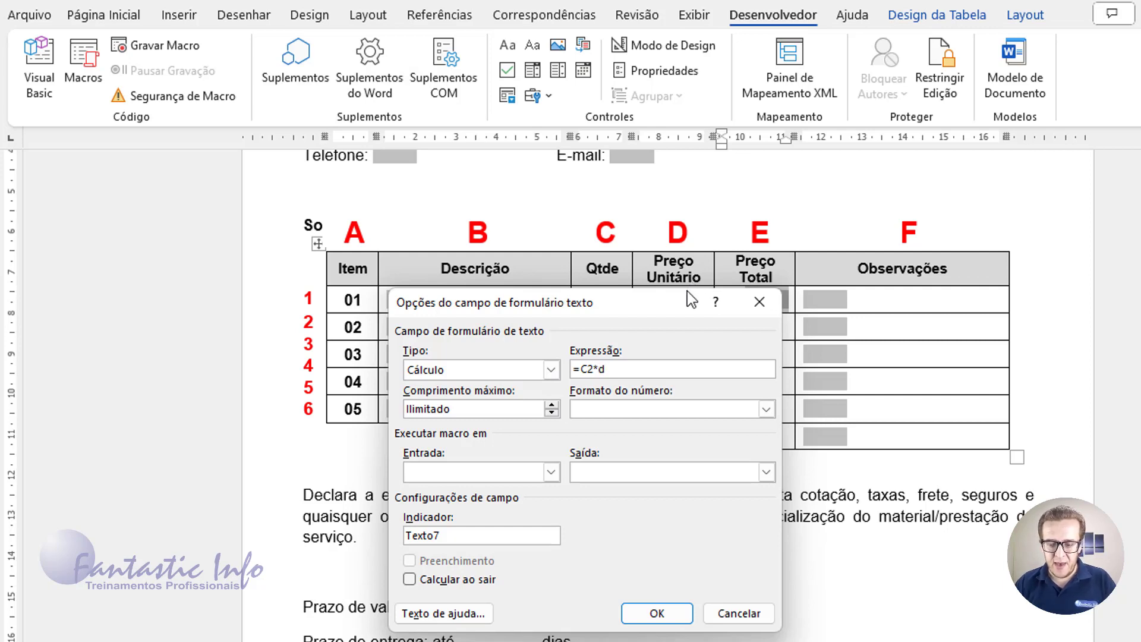
{"action": "type", "text": "D"}
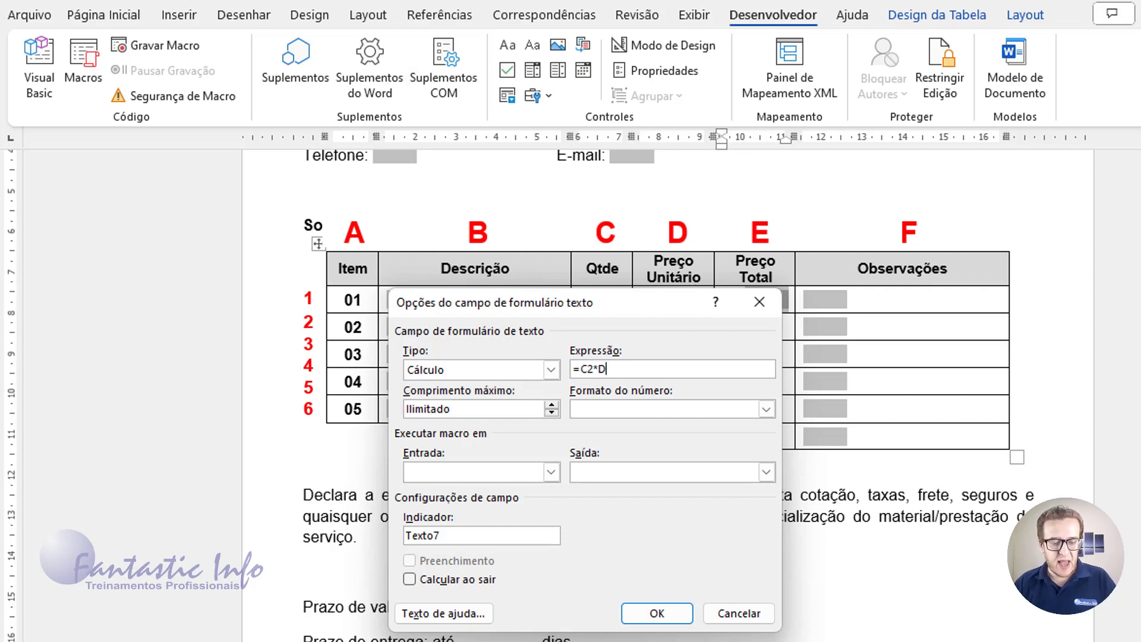
{"action": "type", "text": "2"}
{"action": "type", "text": "2"}
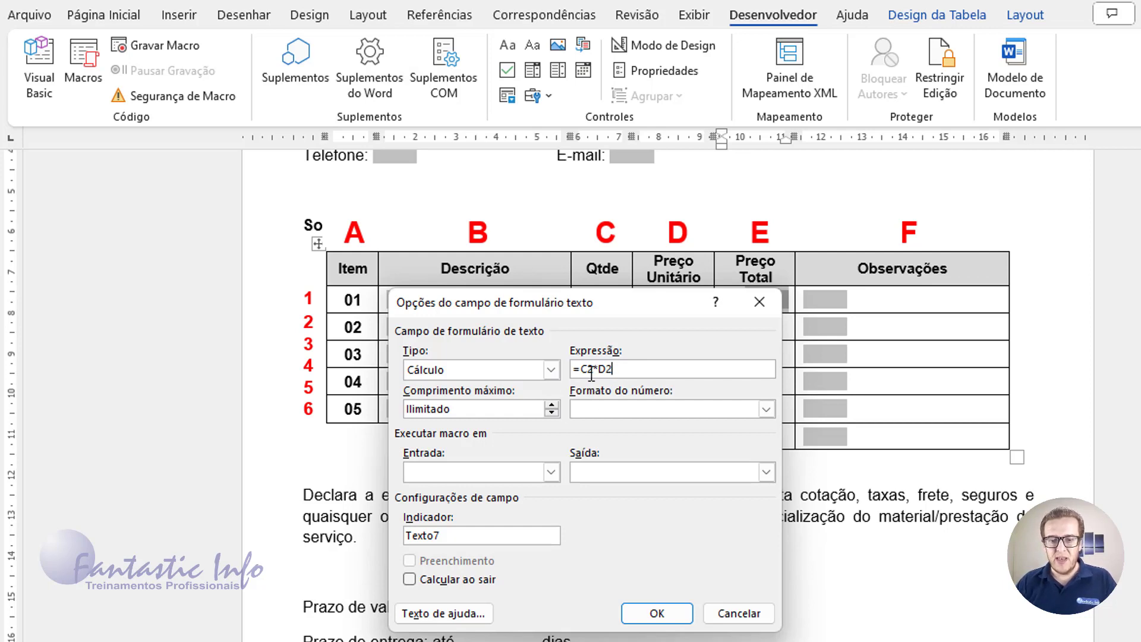
Set the item 01 Preço Total form field's number format to #.##0,00 and enable Calcular ao sair.
{"action": "left_click", "coordinate": [766, 409]}
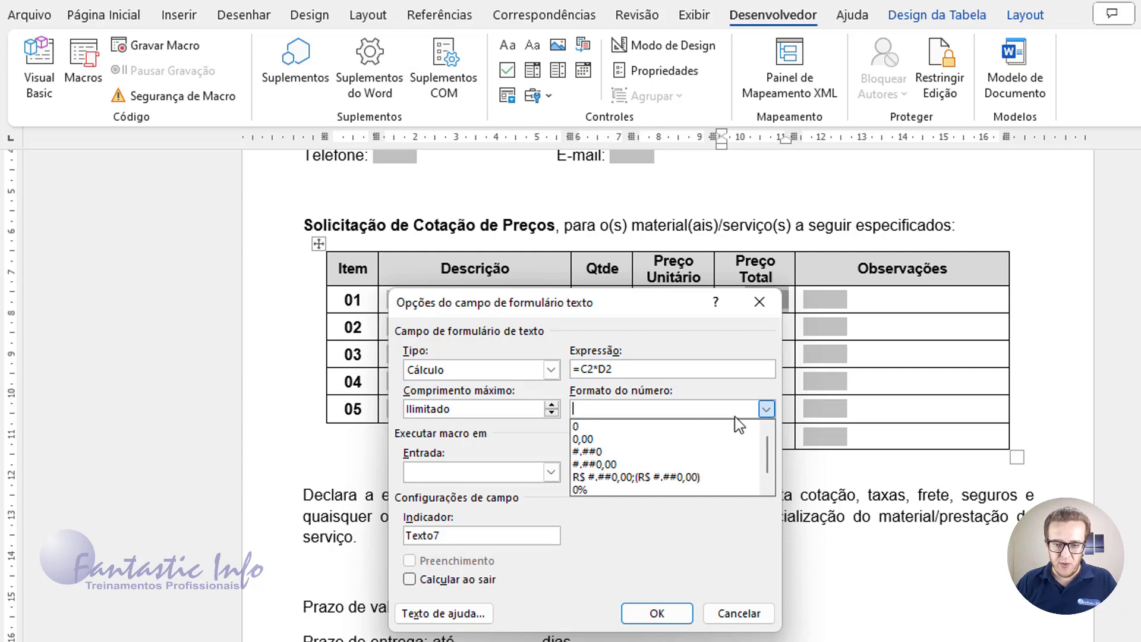
{"action": "left_click", "coordinate": [631, 465]}
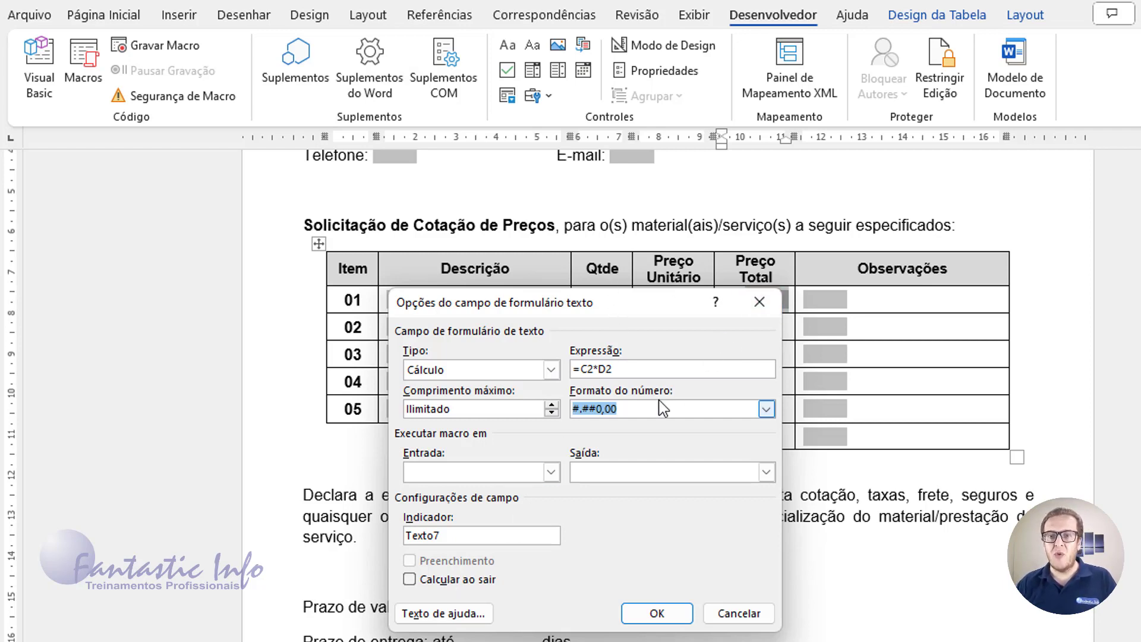
{"action": "left_click", "coordinate": [416, 581]}
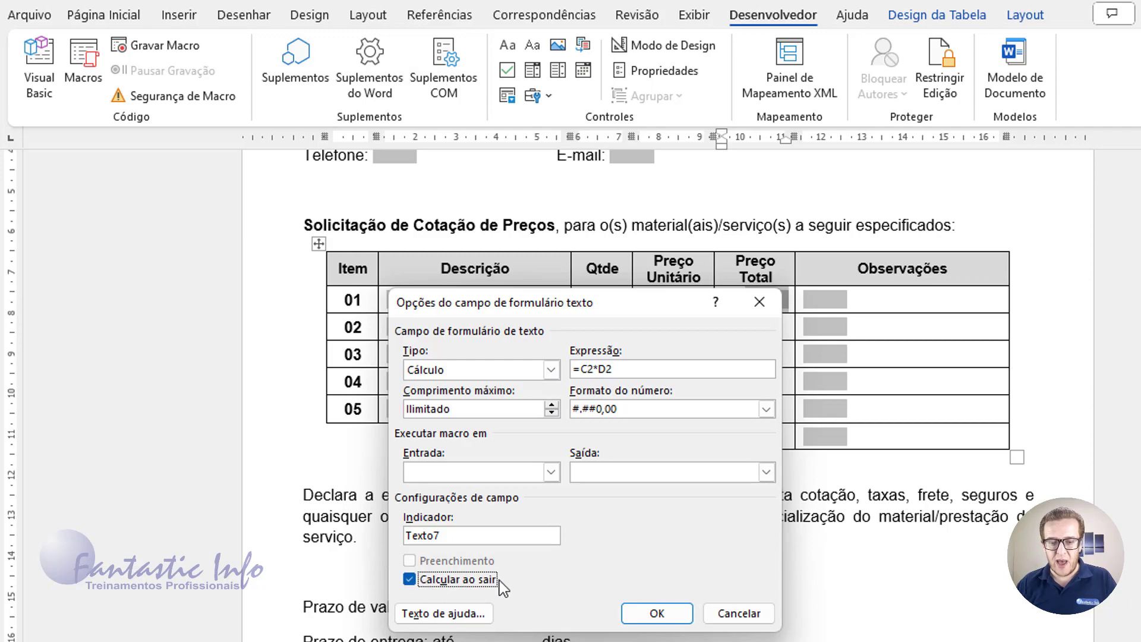
{"action": "left_click", "coordinate": [657, 613]}
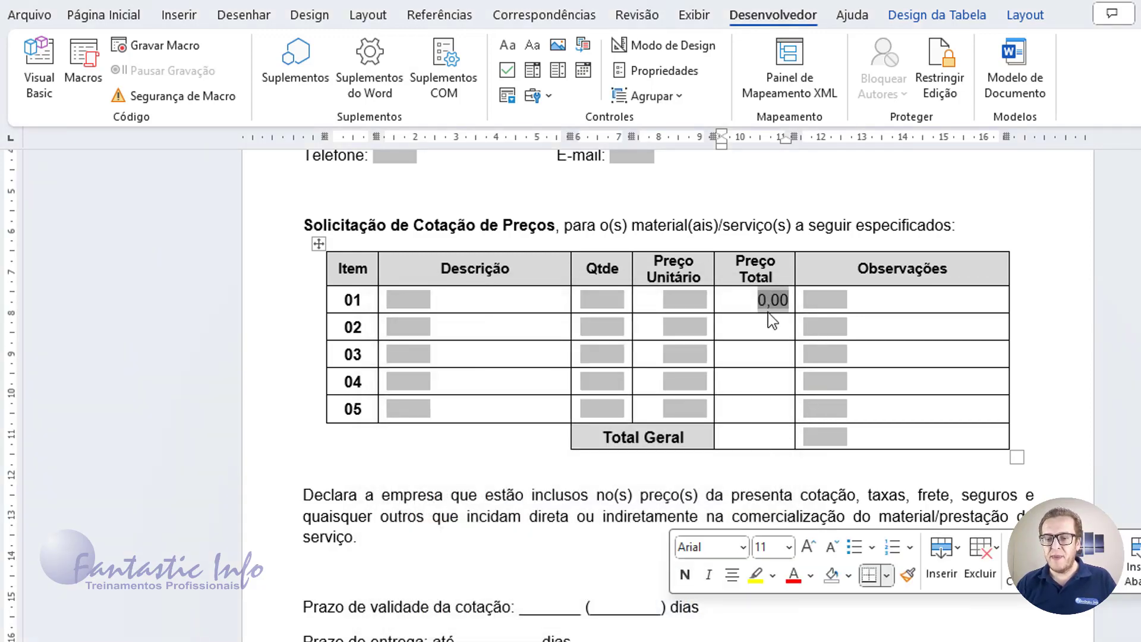
Insert a legacy text form field in the Preço Total cell of item 02.
{"action": "left_click", "coordinate": [767, 327]}
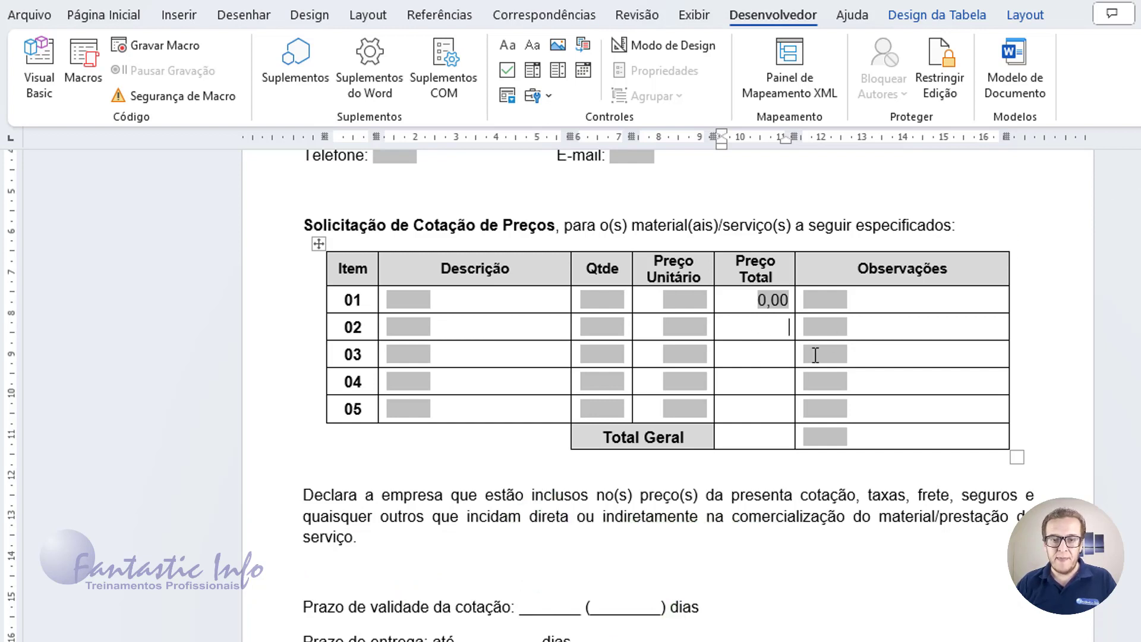
{"action": "left_click", "coordinate": [545, 96]}
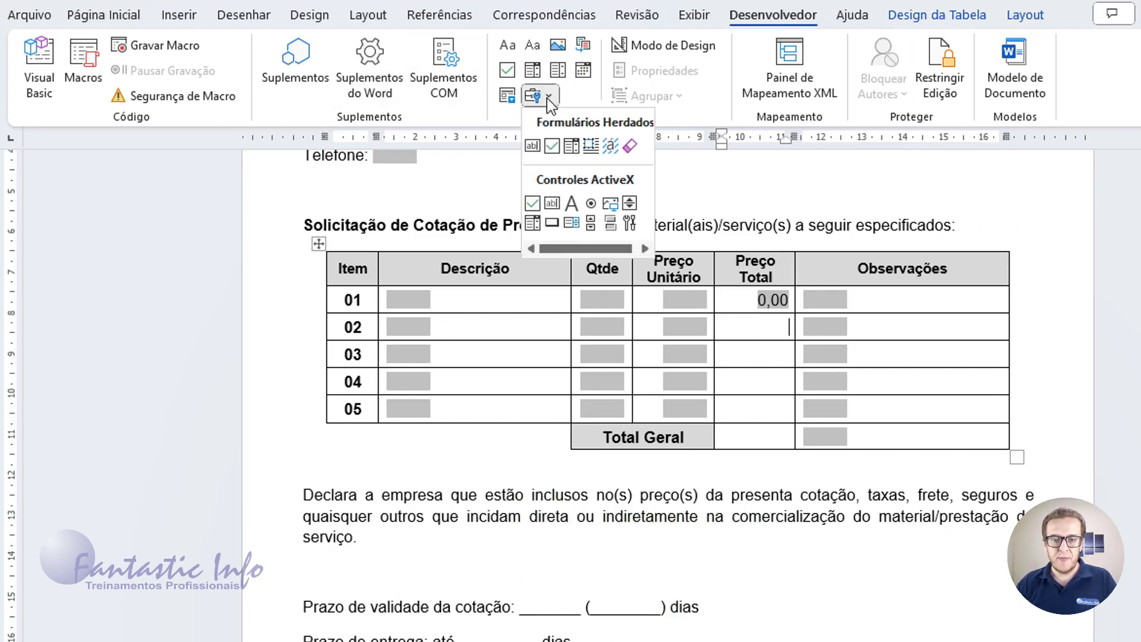
{"action": "left_click", "coordinate": [536, 144]}
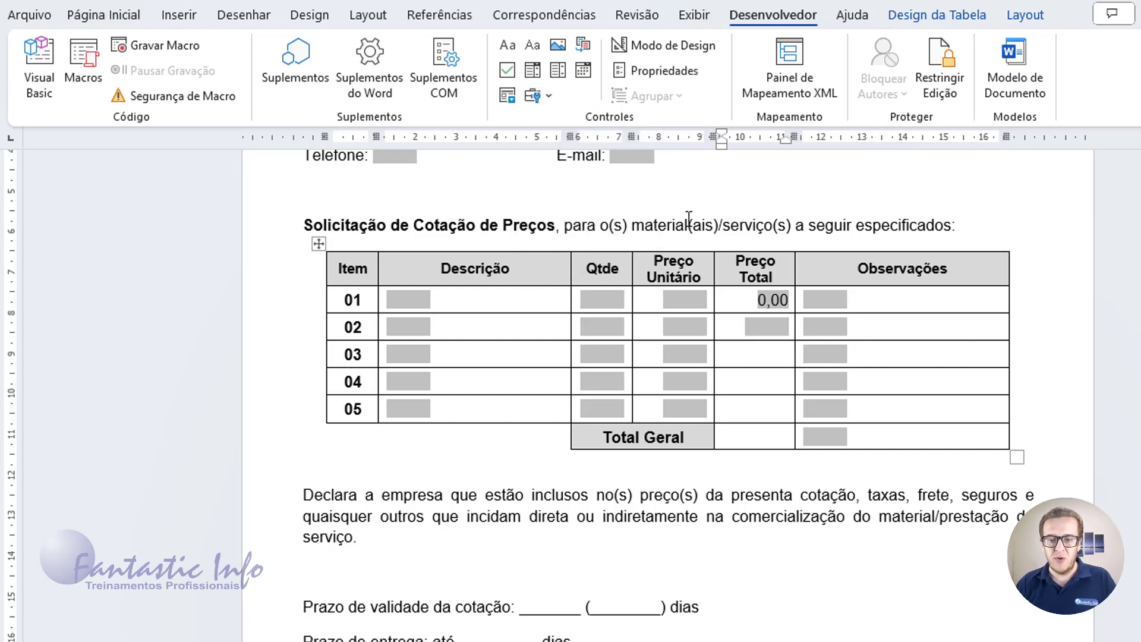
Set the item 02 Preço Total form field's type to Cálculo with the expression =C3*D3.
{"action": "left_click", "coordinate": [765, 328]}
{"action": "double_click", "coordinate": [765, 329]}
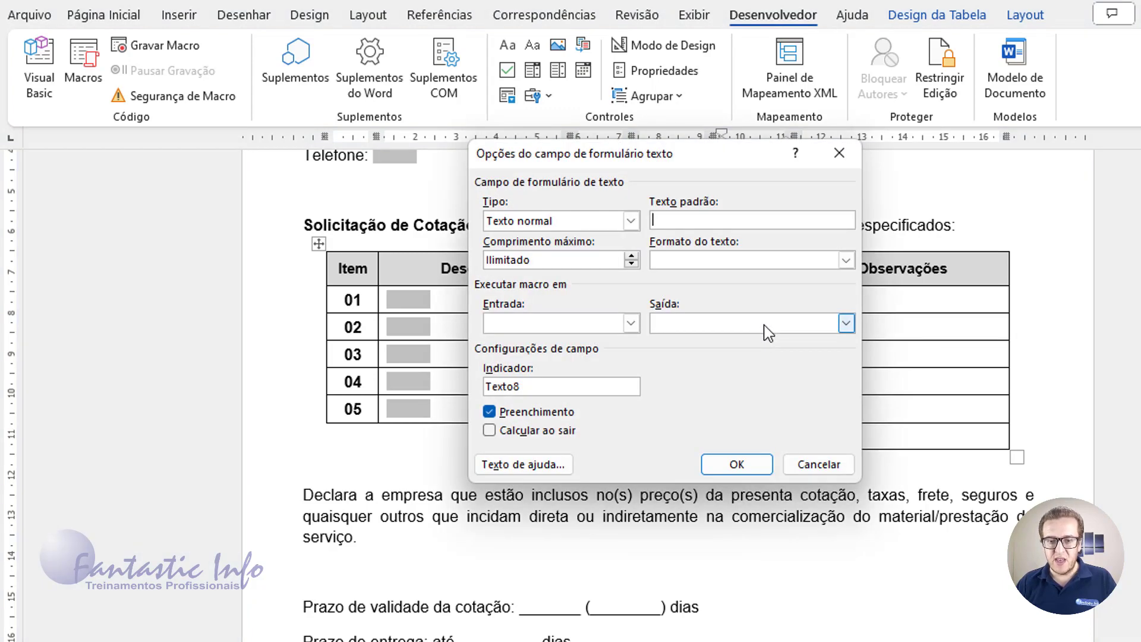
{"action": "left_click", "coordinate": [636, 220]}
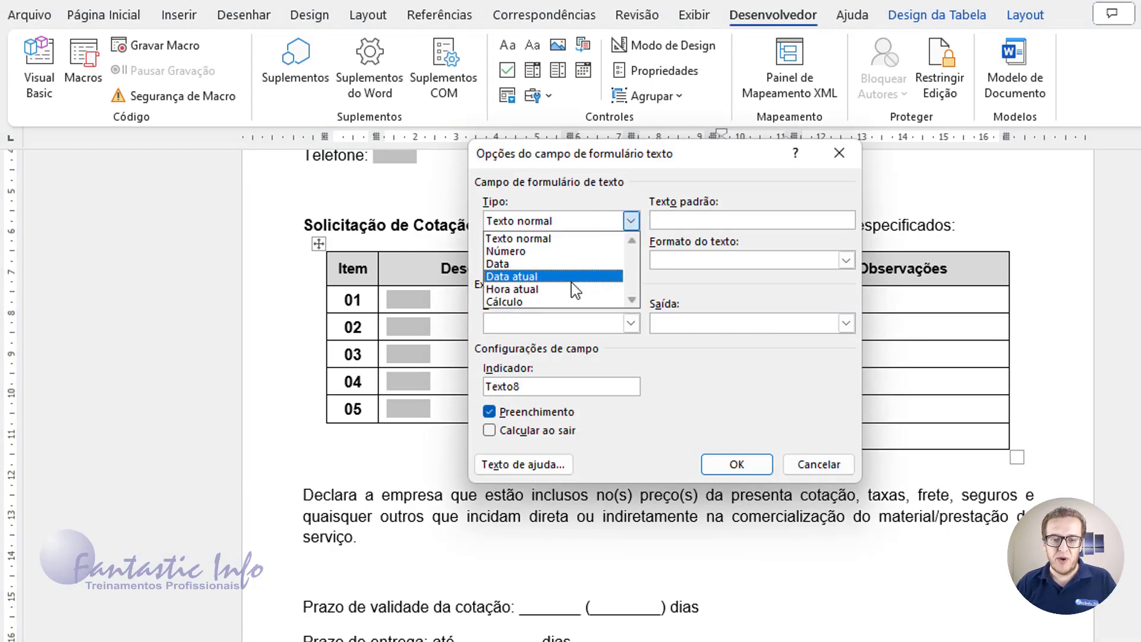
{"action": "left_click", "coordinate": [670, 157]}
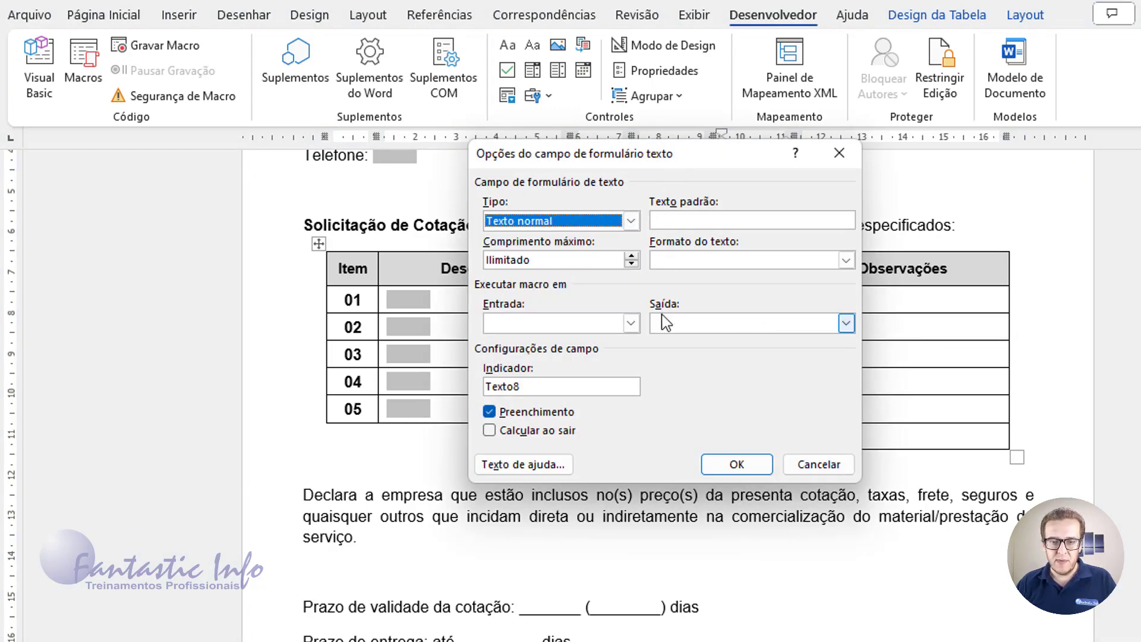
{"action": "left_click_drag", "start_coordinate": [653, 156], "coordinate": [649, 314]}
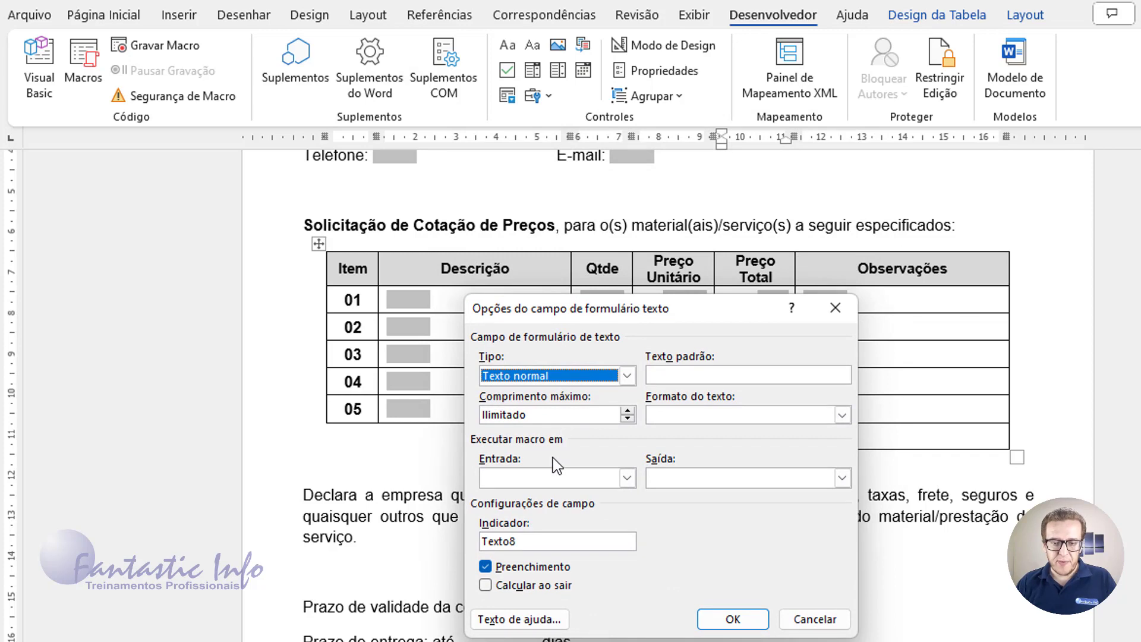
{"action": "left_click", "coordinate": [627, 375]}
{"action": "left_click", "coordinate": [537, 452]}
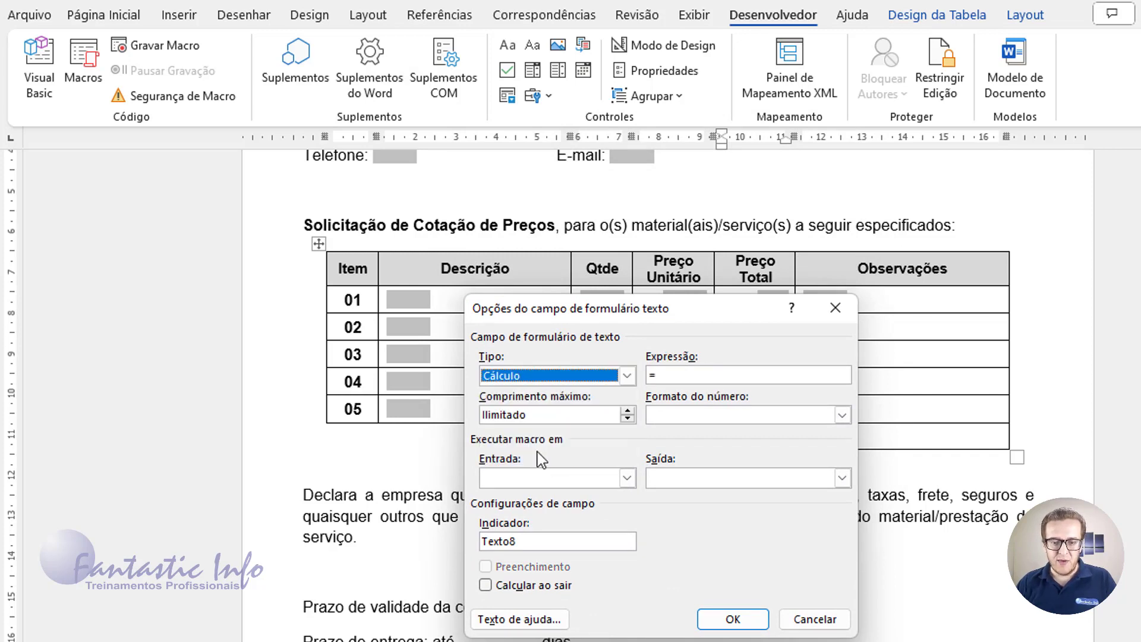
{"action": "left_click", "coordinate": [703, 375]}
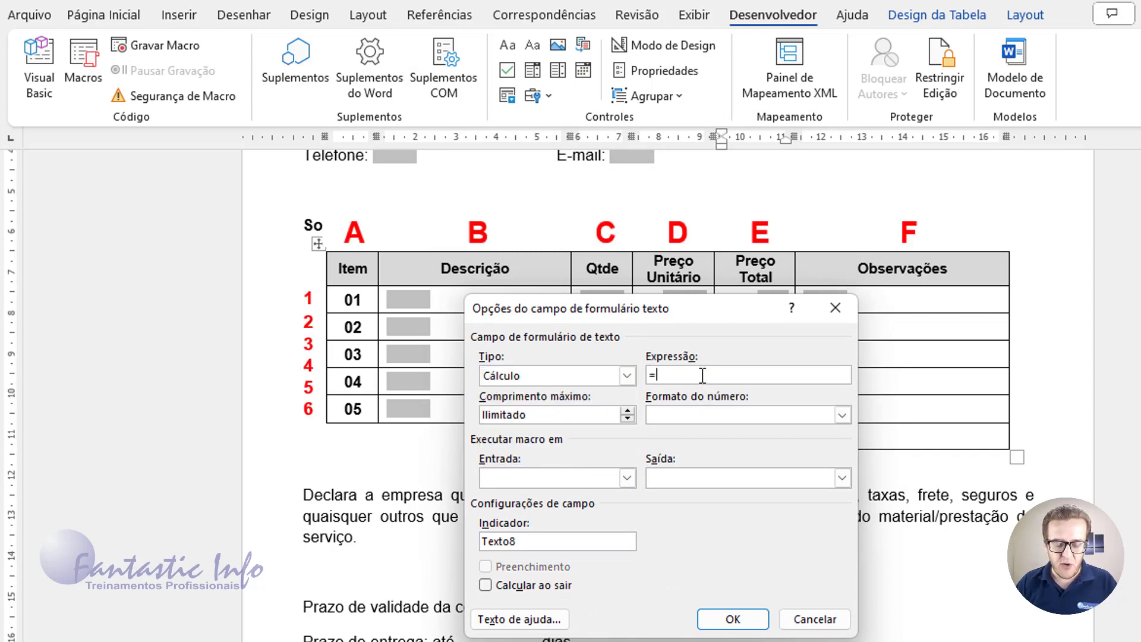
{"action": "type", "text": "C3"}
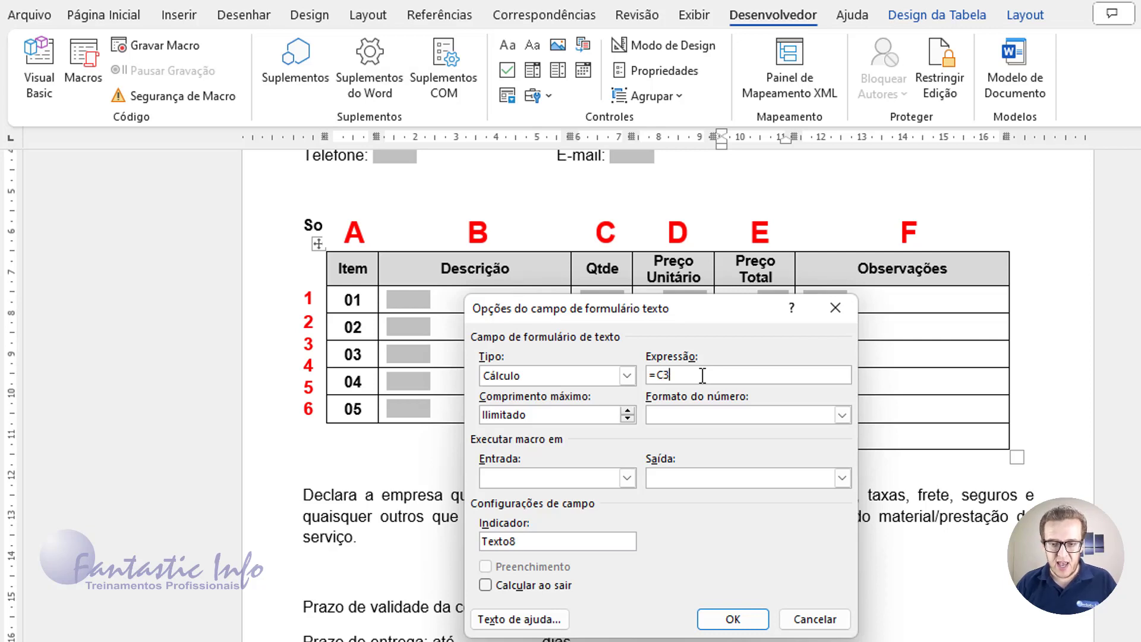
{"action": "type", "text": "*D3"}
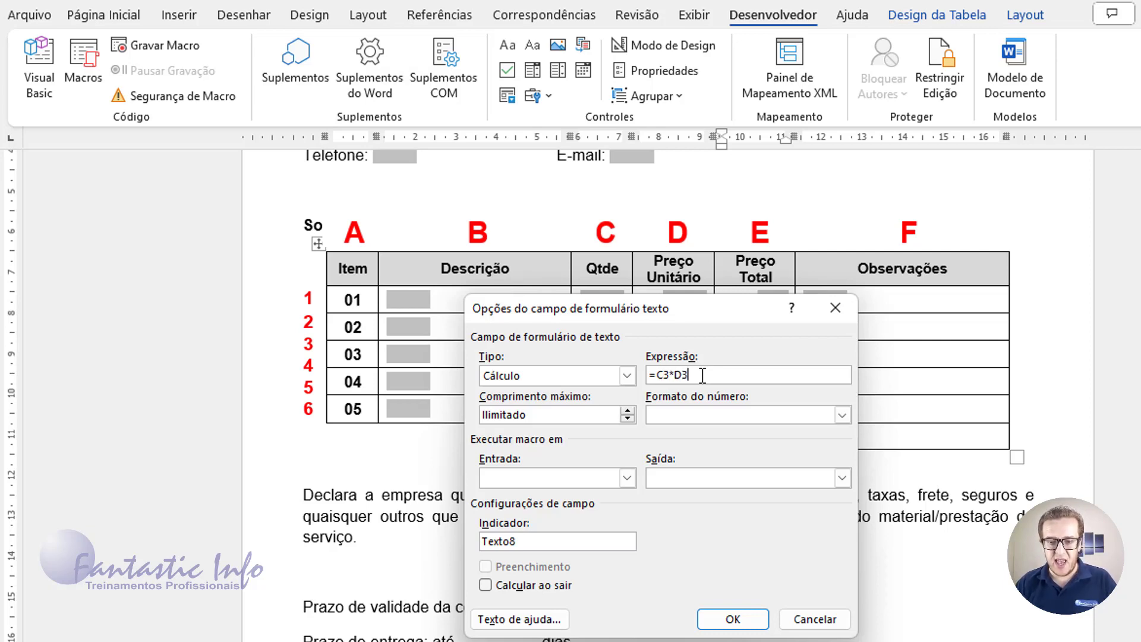
Set the item 02 Preço Total form field's number format to #.##0,00 and enable Calcular ao sair.
{"action": "left_click", "coordinate": [842, 415]}
{"action": "left_click", "coordinate": [739, 469]}
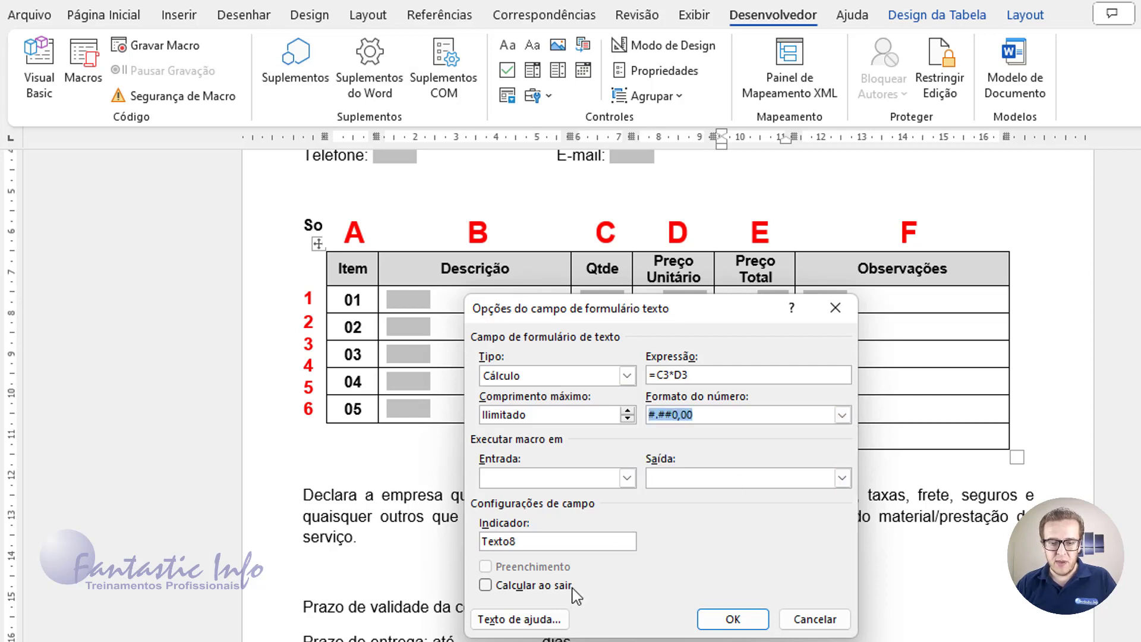
{"action": "left_click", "coordinate": [493, 587]}
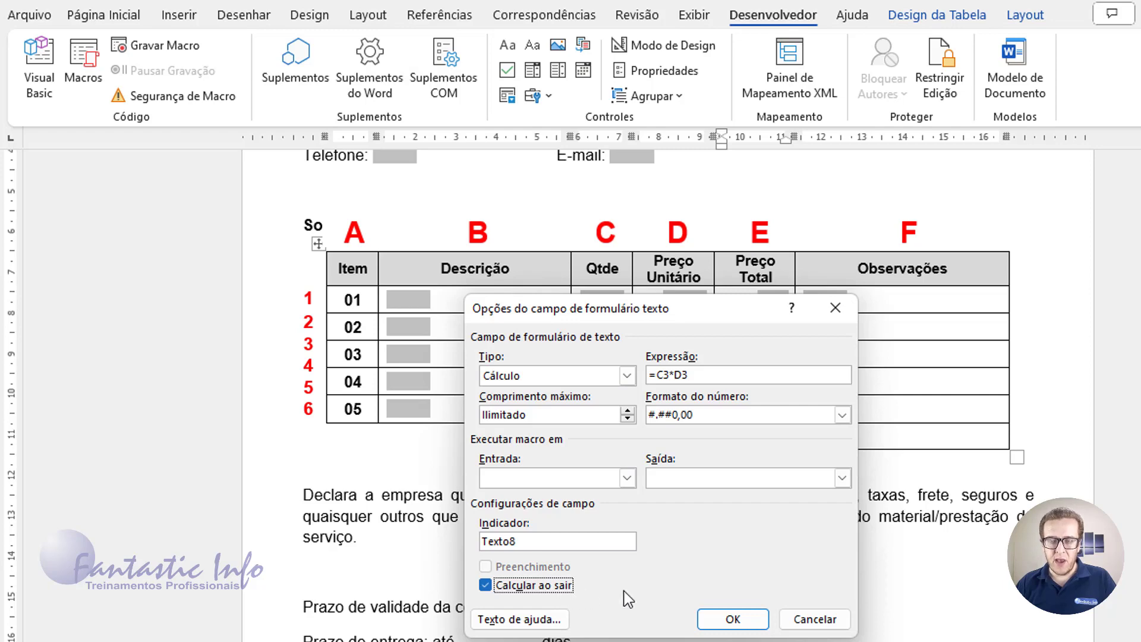
{"action": "left_click", "coordinate": [732, 620]}
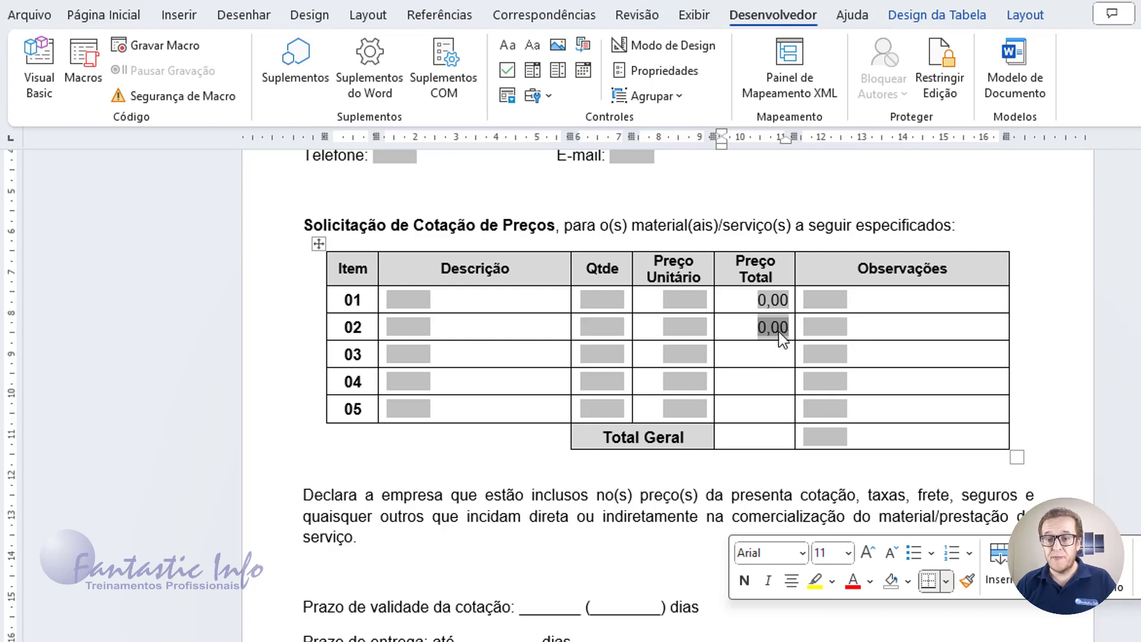
Copy the item 02 Preço Total form field into the Preço Total cells of items 03, 04 and 05.
{"action": "left_click", "coordinate": [715, 341]}
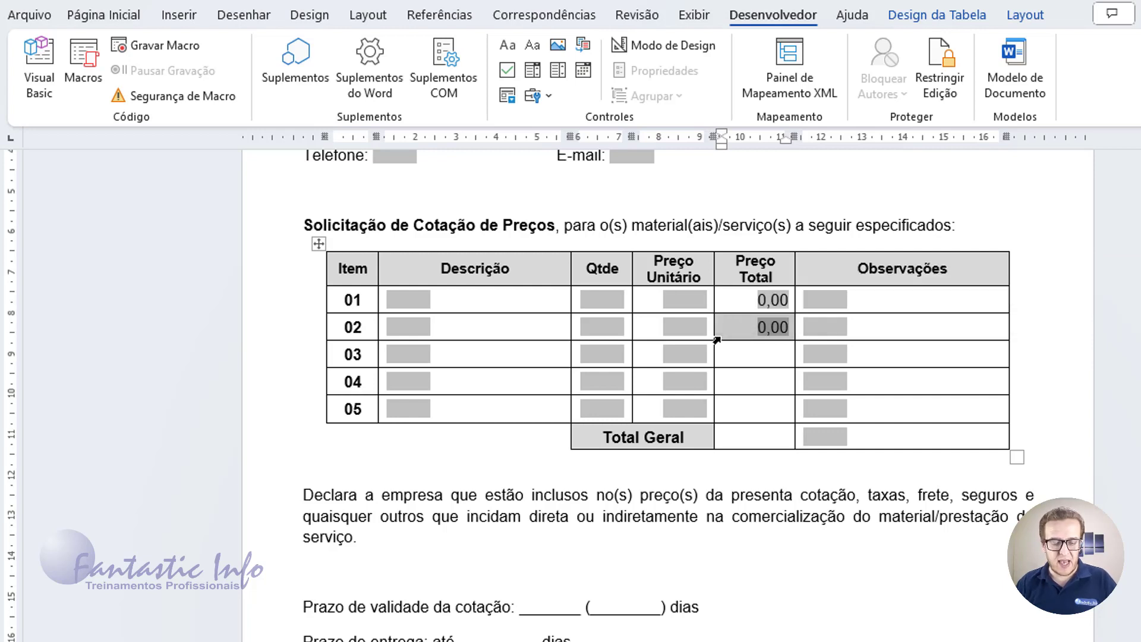
{"action": "left_click", "coordinate": [772, 364]}
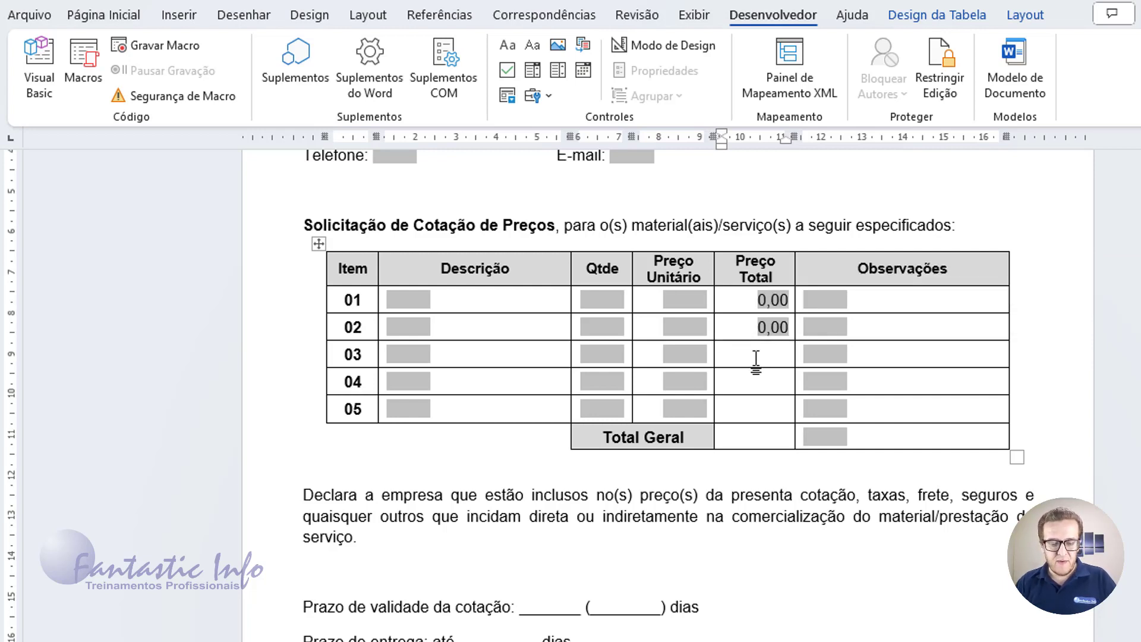
{"action": "key", "text": "ctrl+v"}
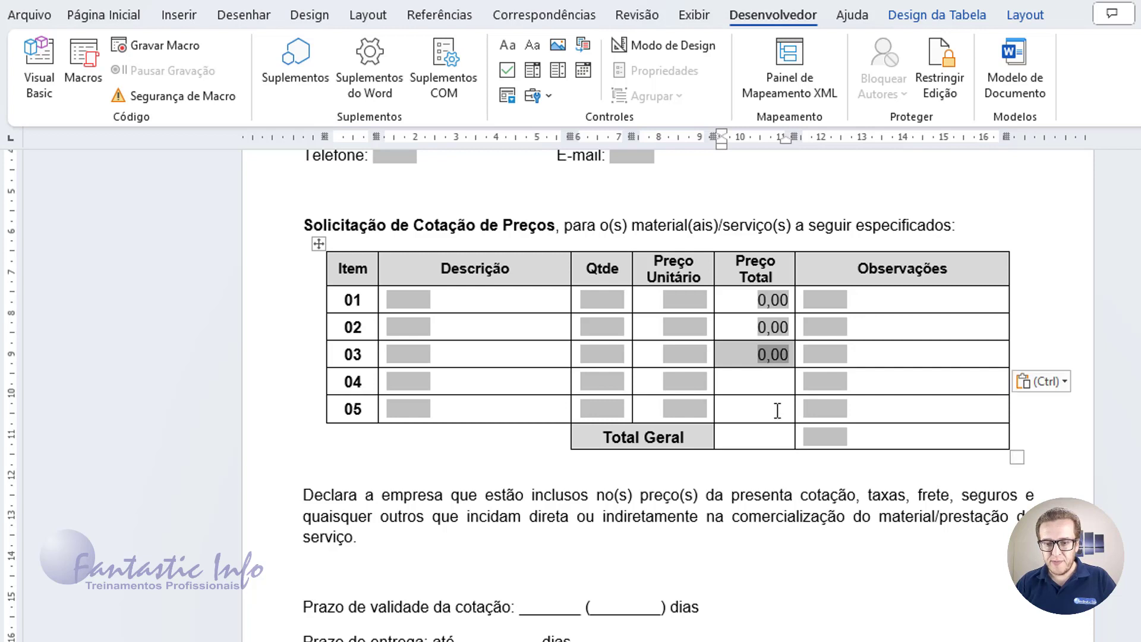
{"action": "left_click", "coordinate": [776, 387]}
{"action": "type", "text": "0,00"}
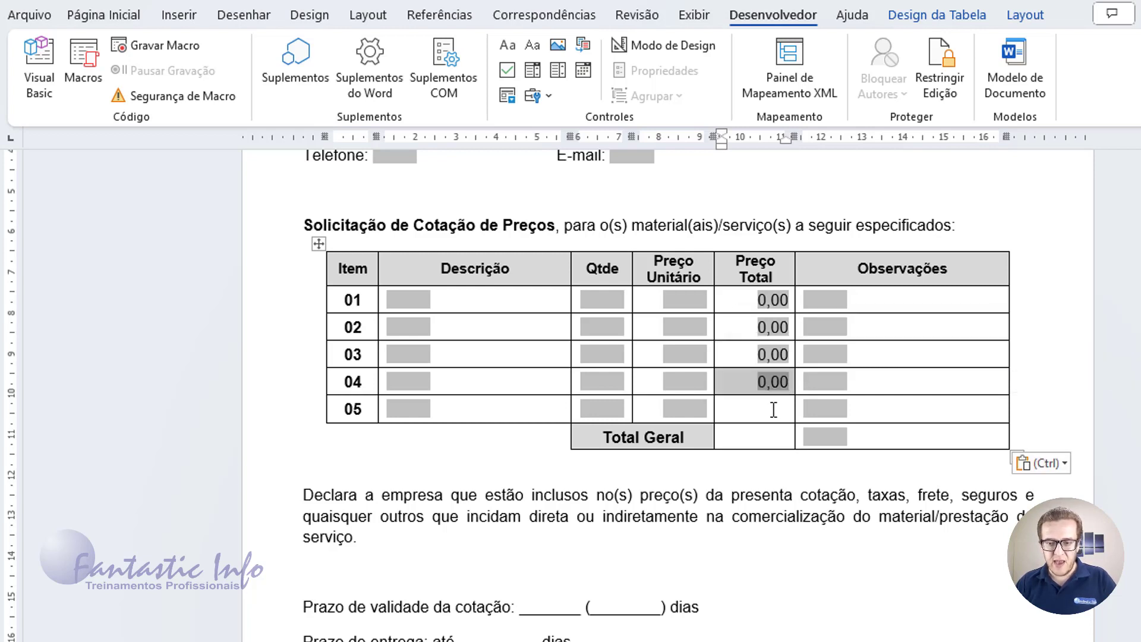
{"action": "left_click", "coordinate": [774, 409]}
{"action": "key", "text": "ctrl+v"}
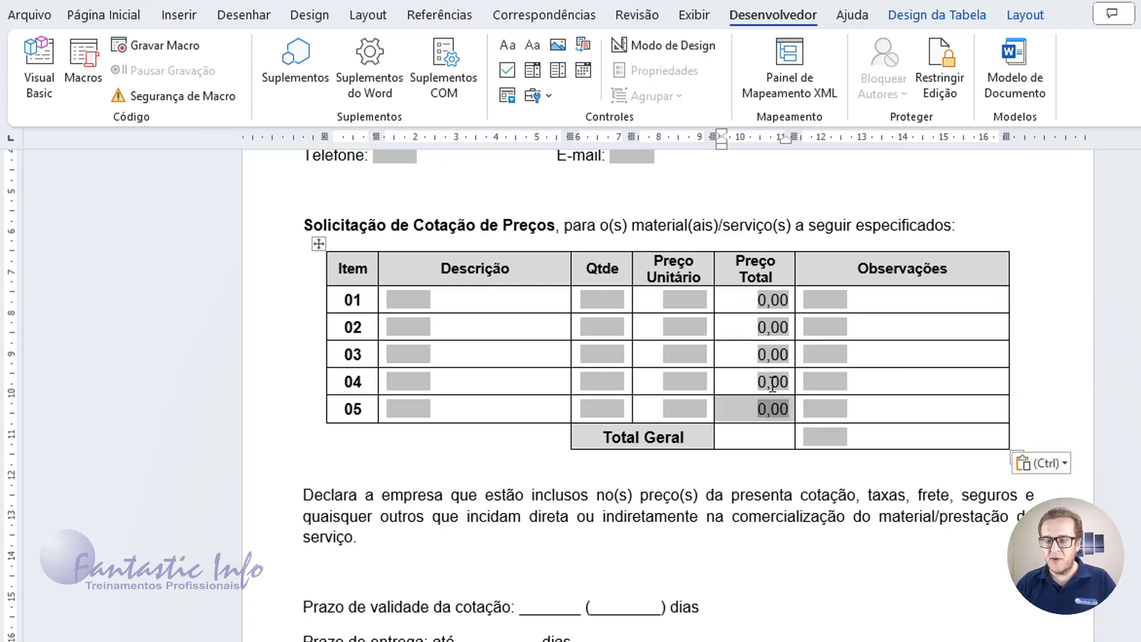
Change the expression of the item 03 Preço Total form field to =C4*D4.
{"action": "left_click", "coordinate": [776, 357]}
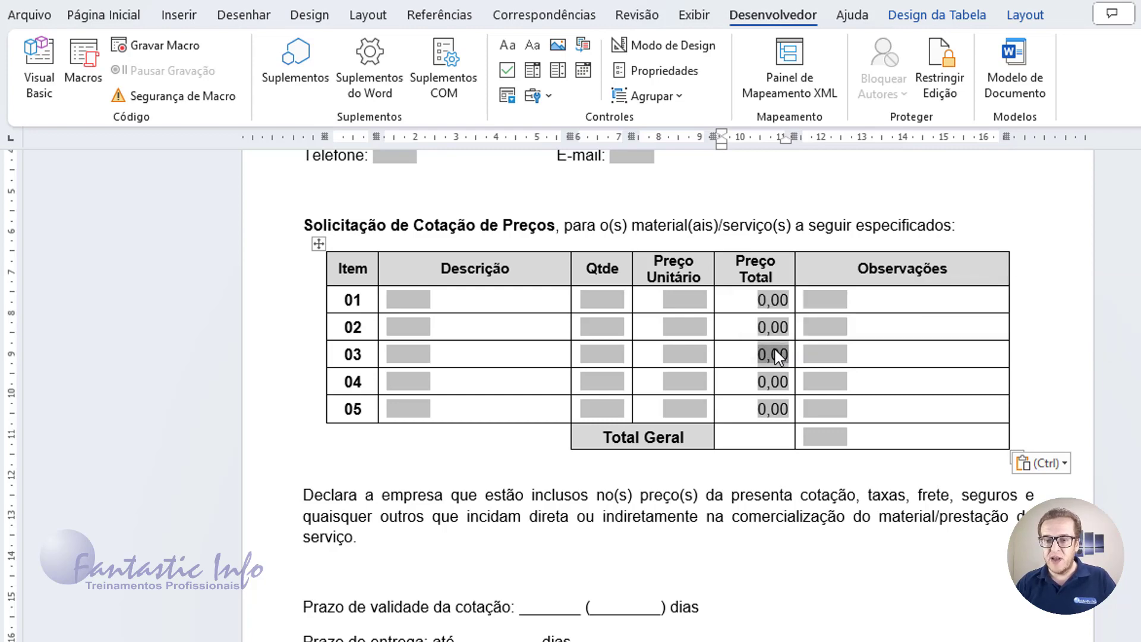
{"action": "double_click", "coordinate": [776, 356]}
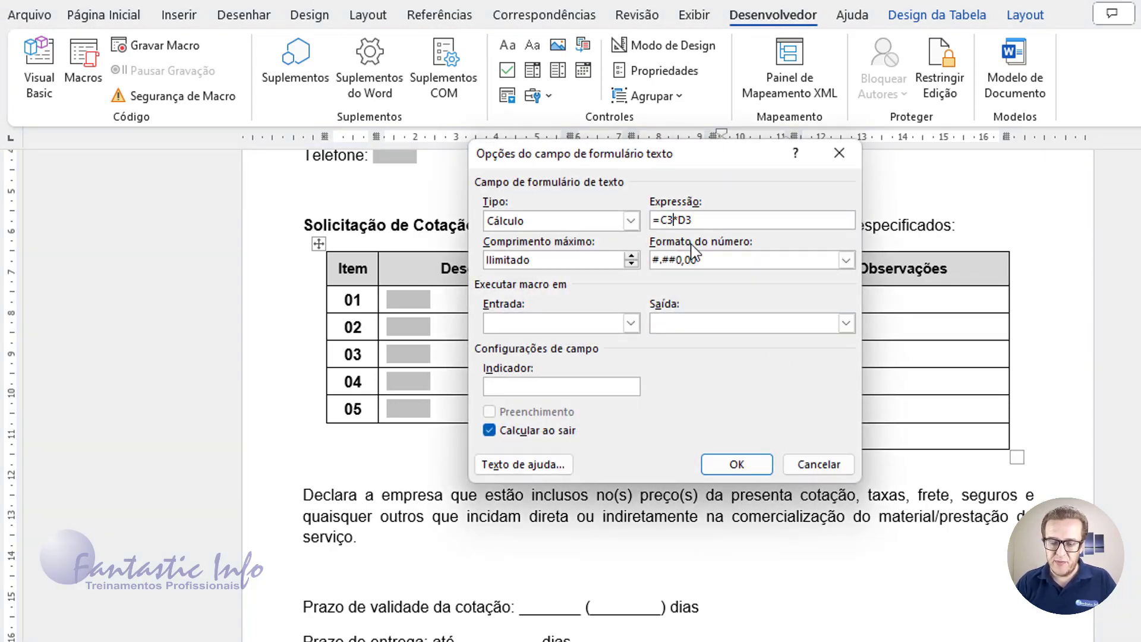
{"action": "key", "text": "BackSpace"}
{"action": "type", "text": "4"}
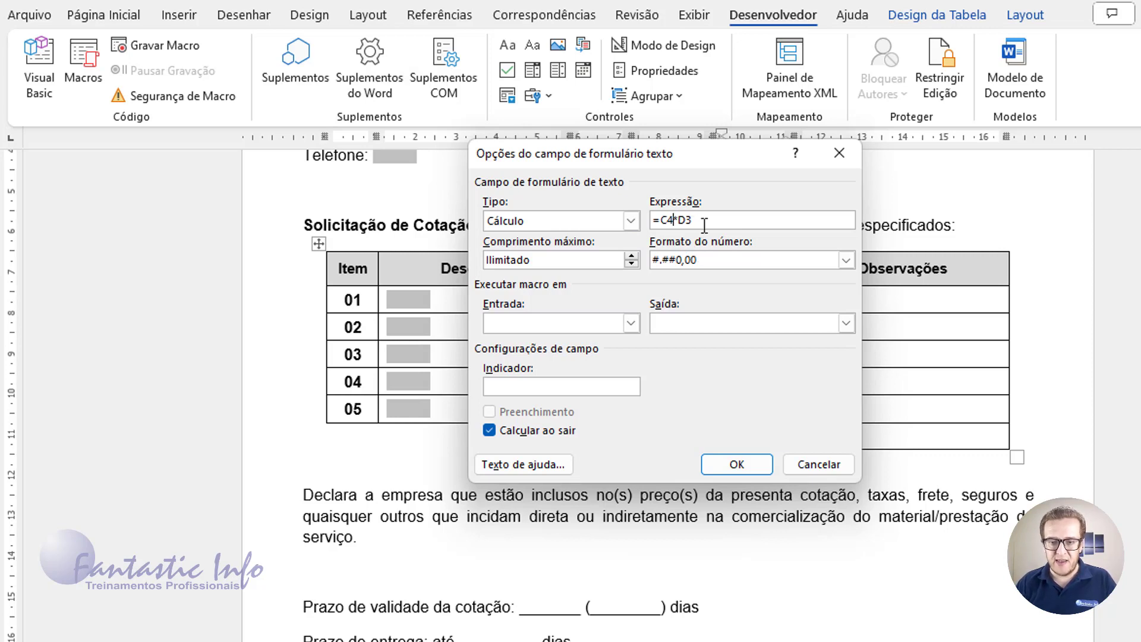
{"action": "key", "text": "BackSpace"}
{"action": "type", "text": "4"}
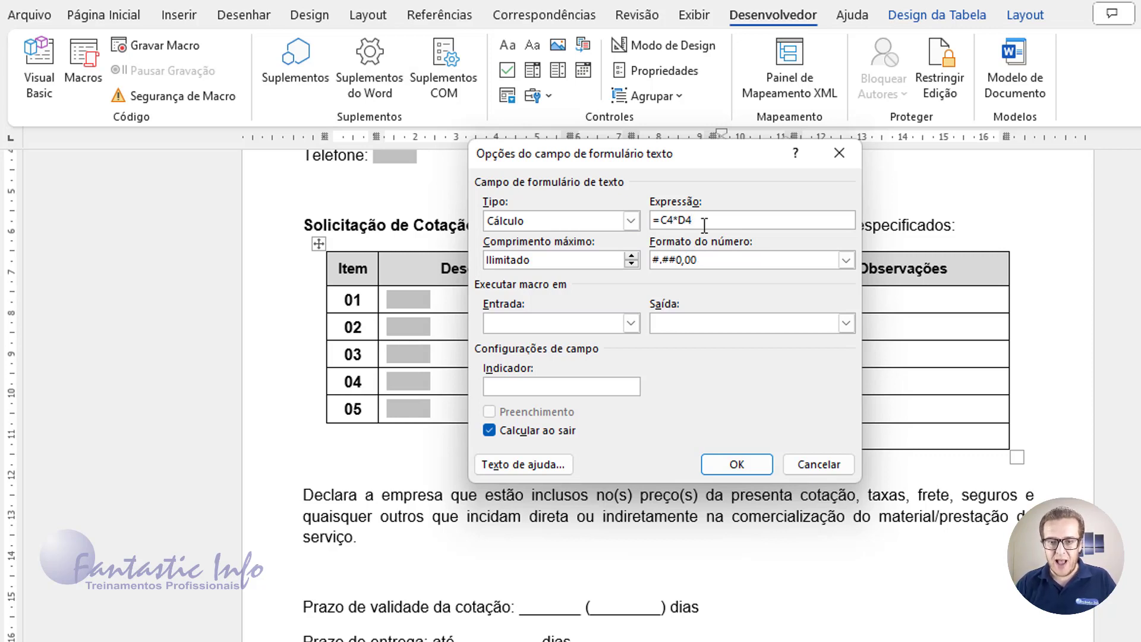
{"action": "left_click", "coordinate": [736, 463]}
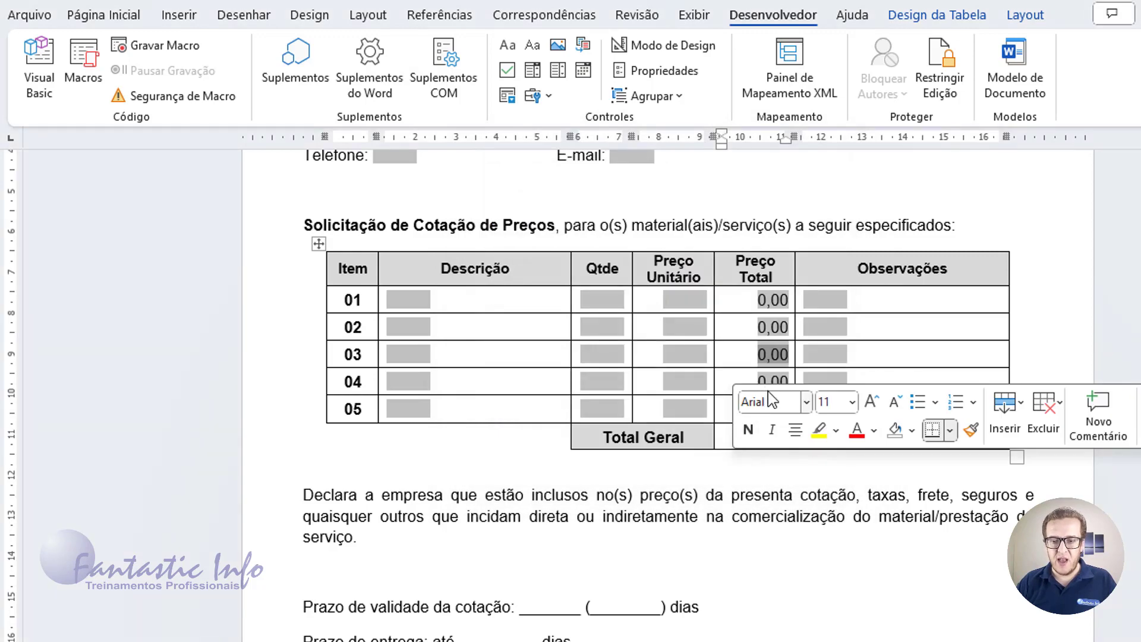
Change the expression of the item 04 Preço Total form field to =C5*D5.
{"action": "double_click", "coordinate": [770, 381]}
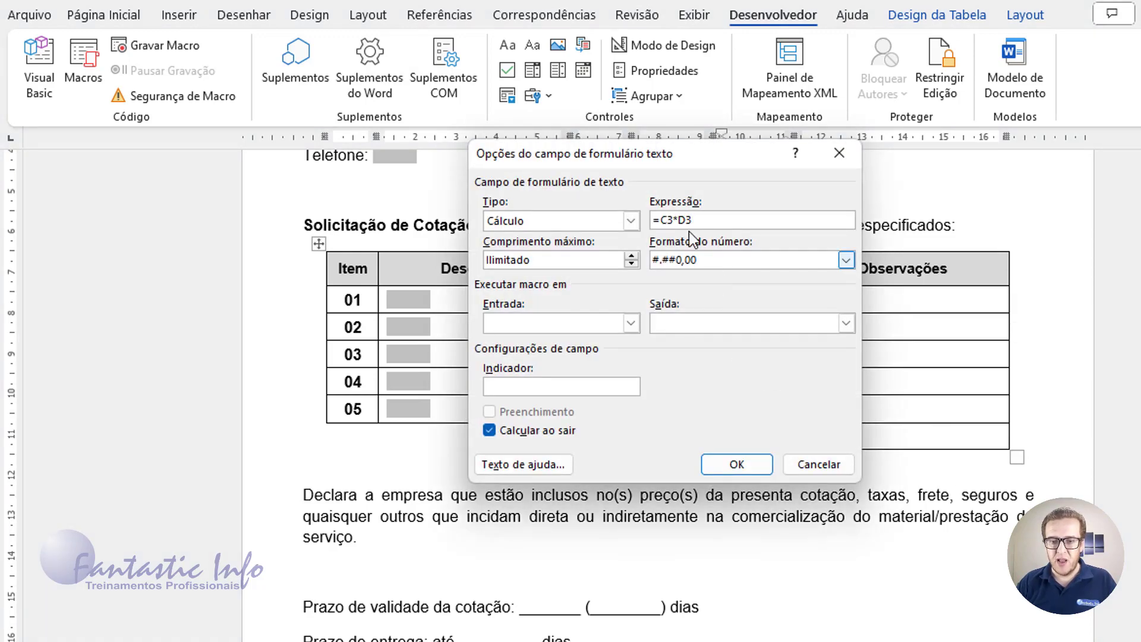
{"action": "left_click", "coordinate": [675, 218]}
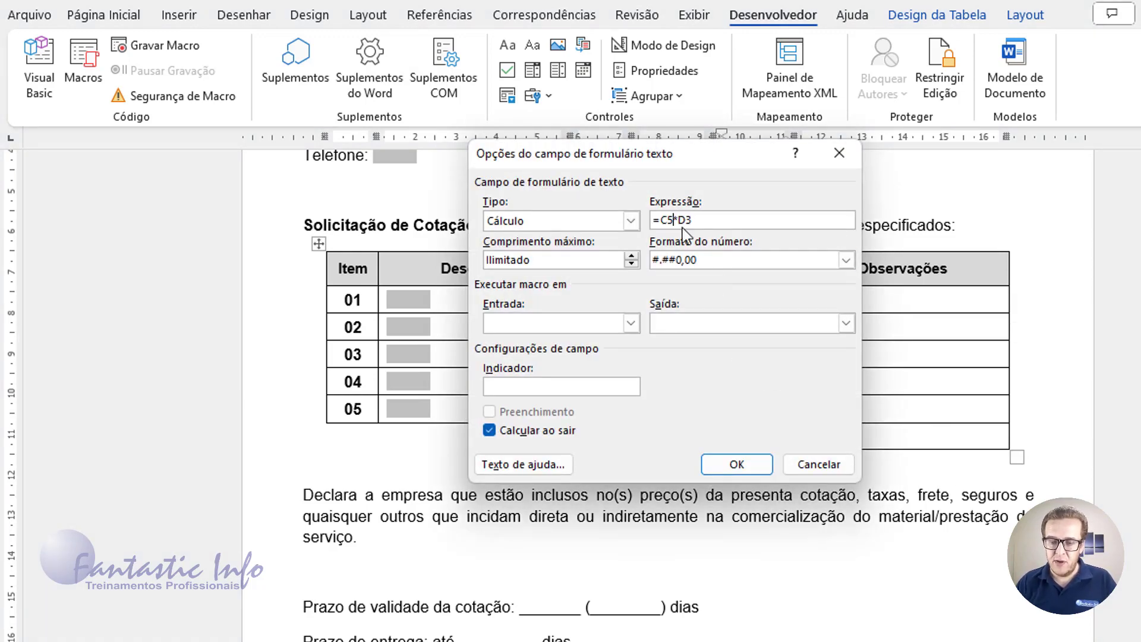
{"action": "left_click", "coordinate": [702, 221]}
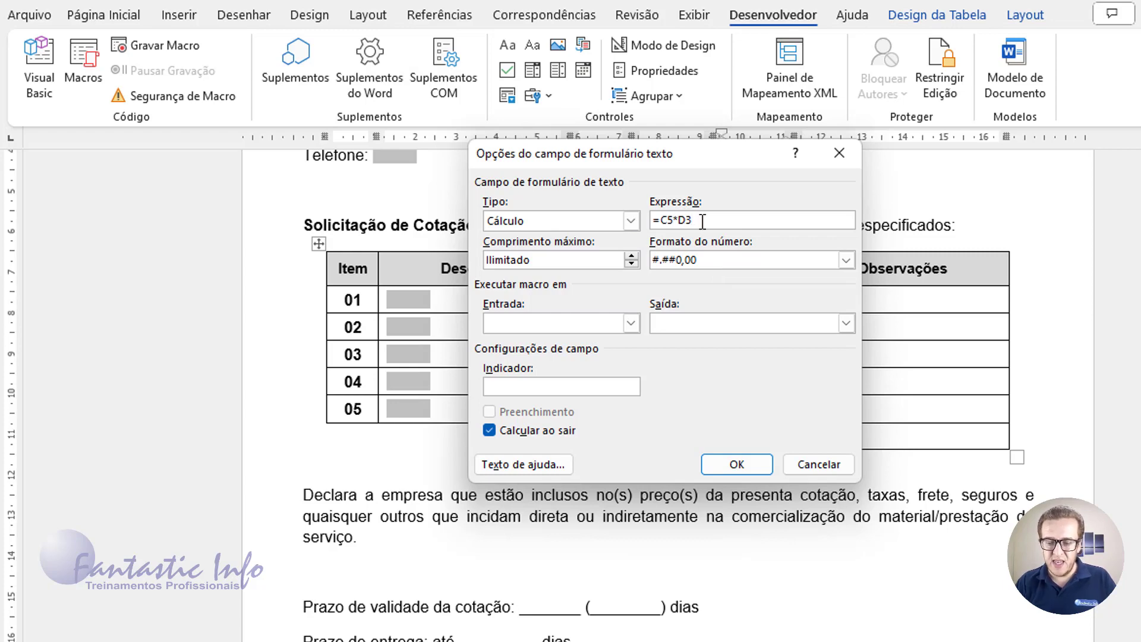
{"action": "key", "text": "BackSpace"}
{"action": "type", "text": "5"}
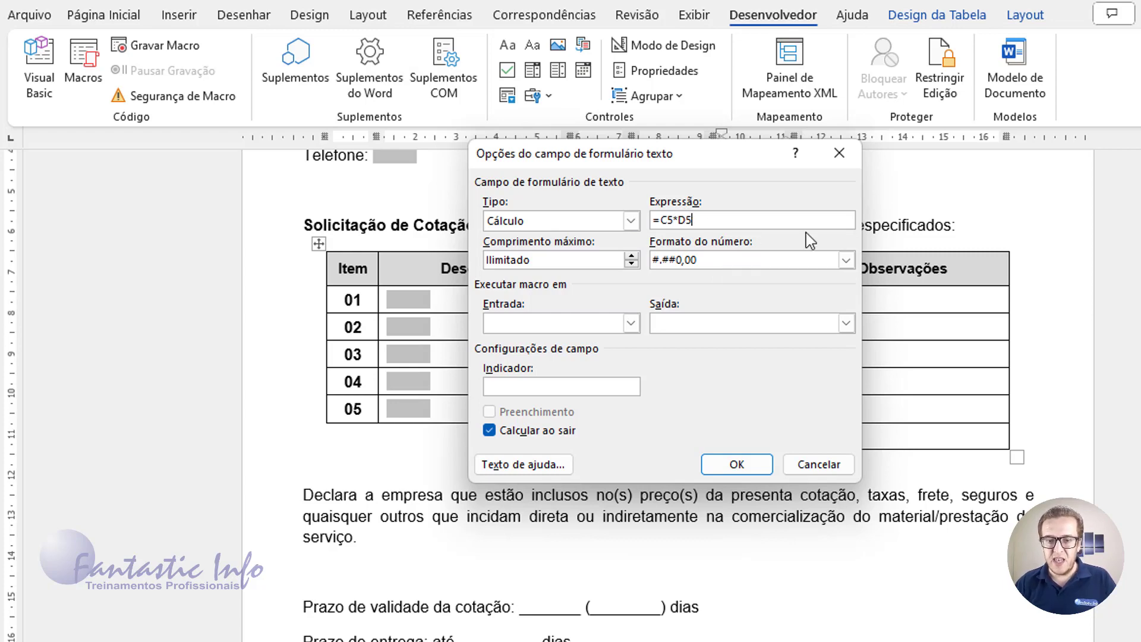
{"action": "left_click", "coordinate": [729, 469]}
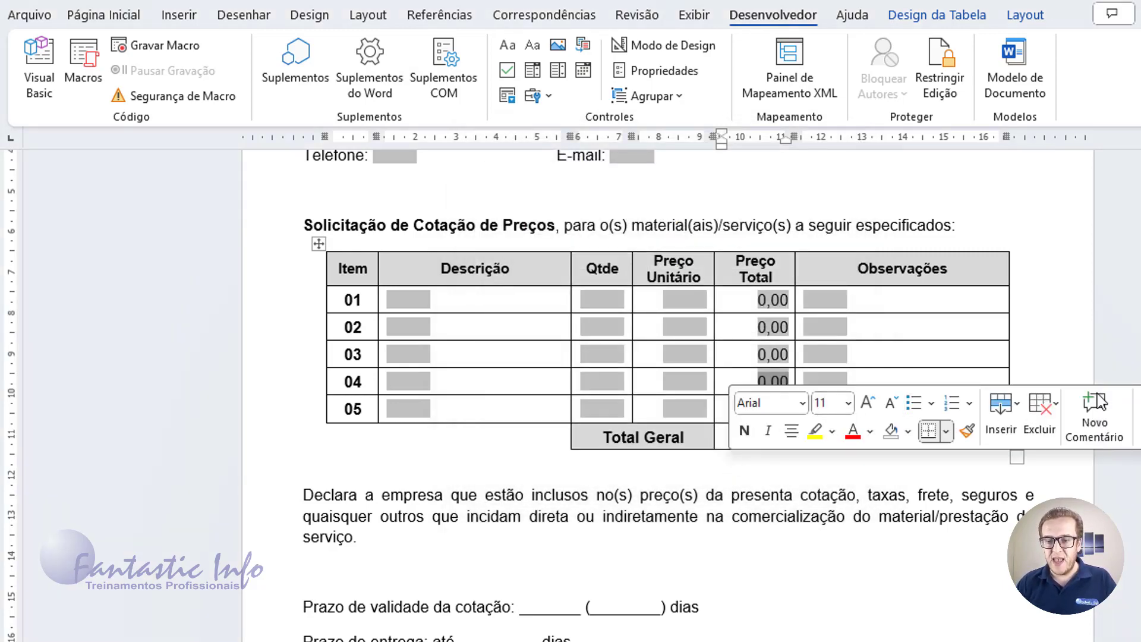
Change the expression of the item 05 Preço Total form field to =C6*D6.
{"action": "left_click", "coordinate": [831, 330]}
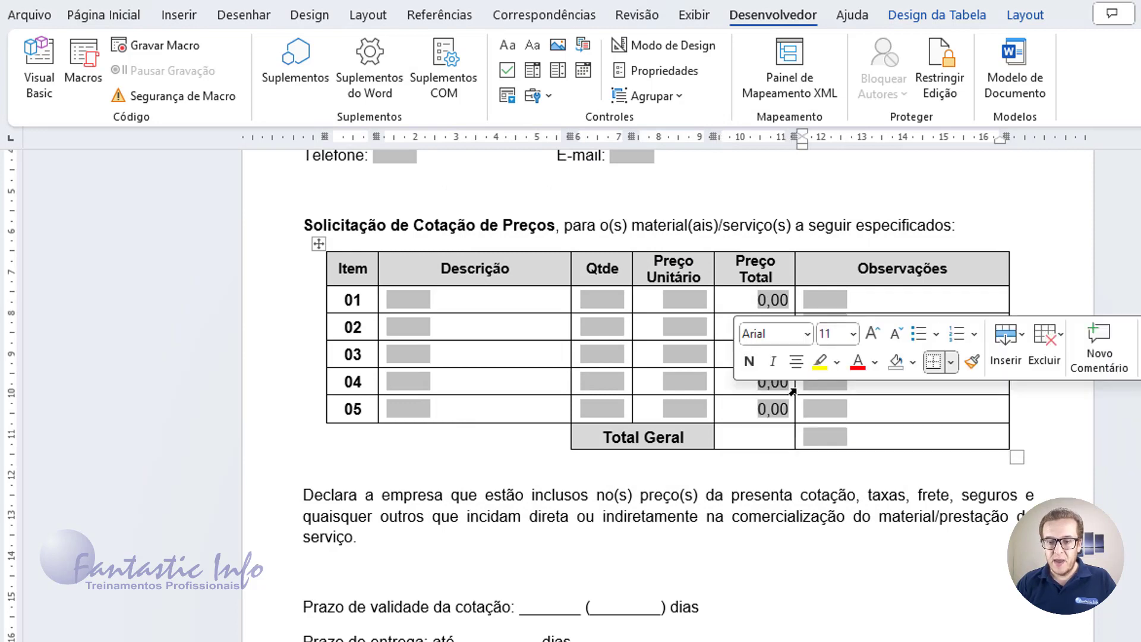
{"action": "double_click", "coordinate": [767, 409]}
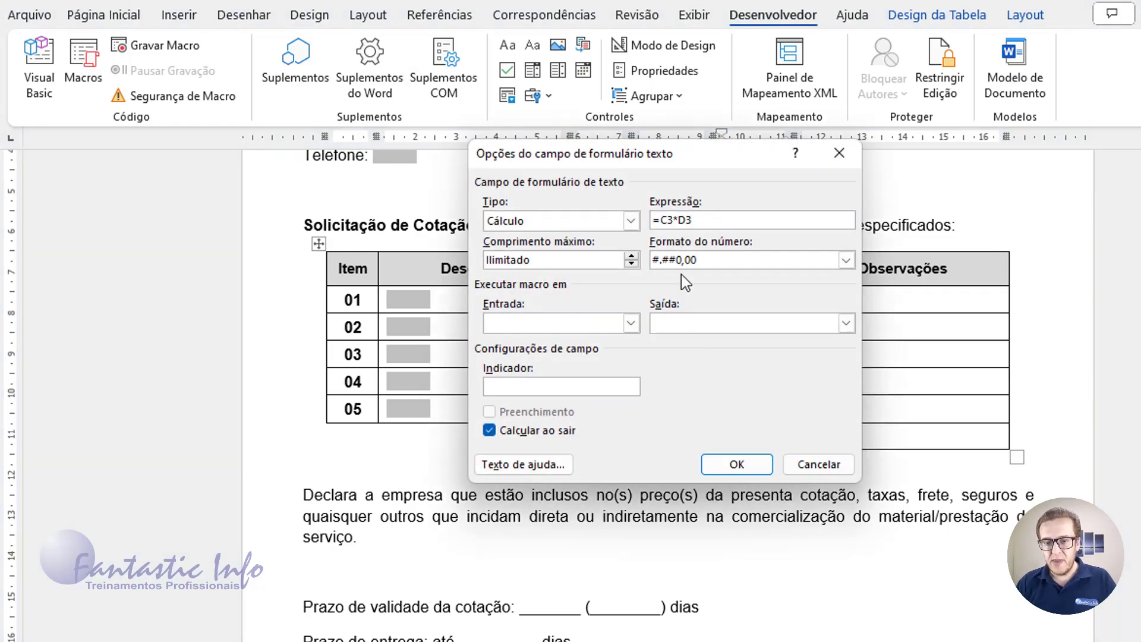
{"action": "left_click", "coordinate": [676, 221]}
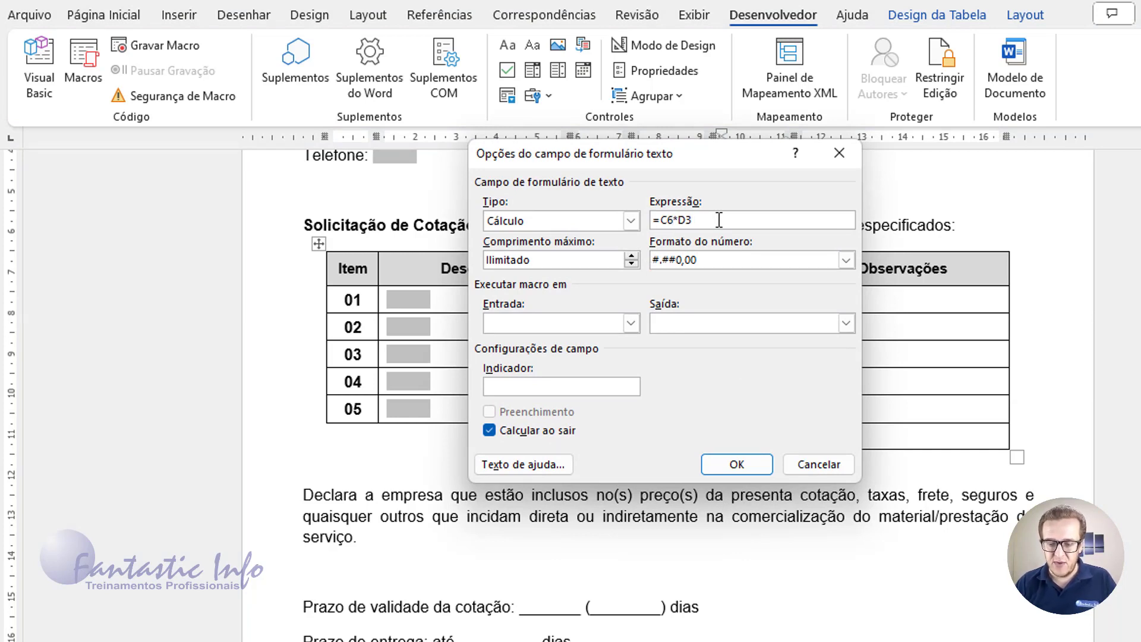
{"action": "key", "text": "BackSpace"}
{"action": "type", "text": "6"}
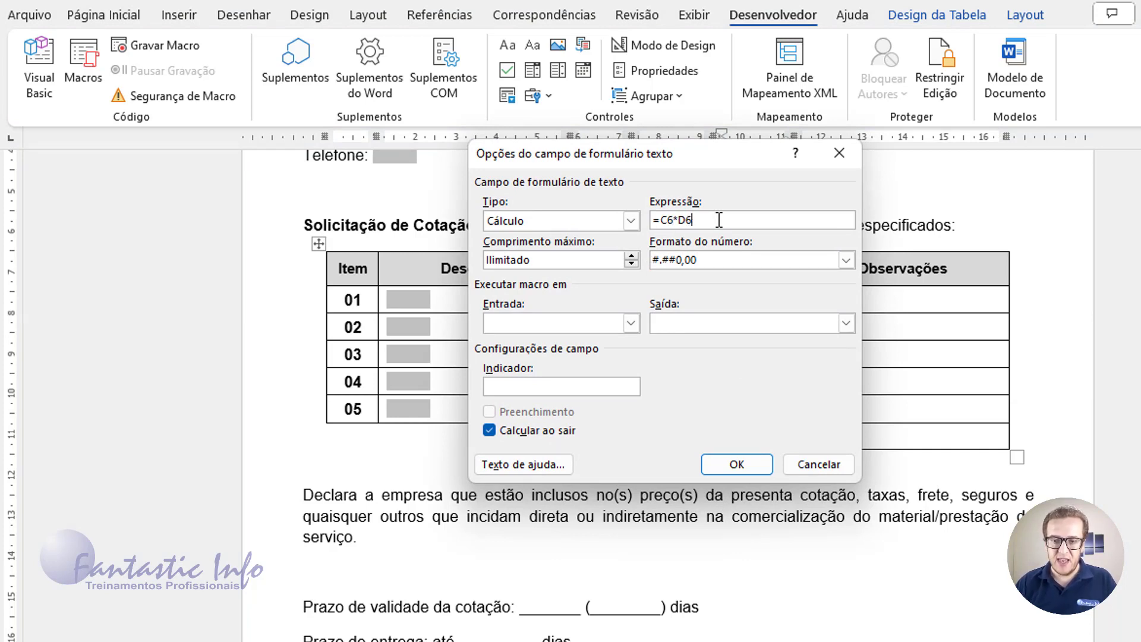
{"action": "left_click", "coordinate": [737, 462]}
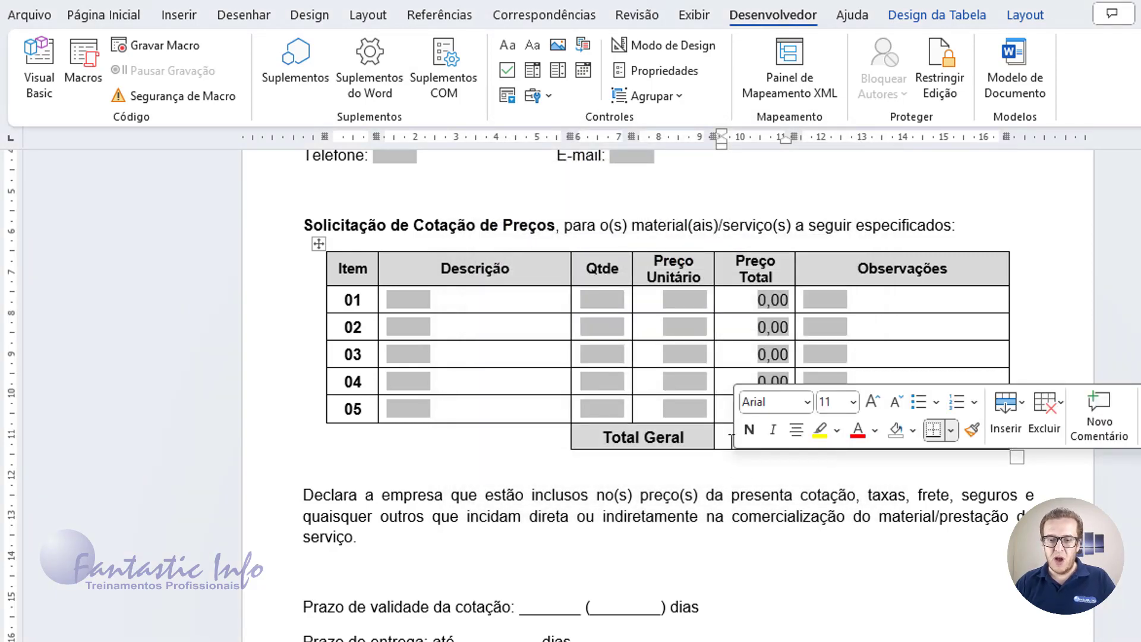
Insert a legacy text form field in the empty amount cell beside Total Geral.
{"action": "left_click", "coordinate": [731, 441]}
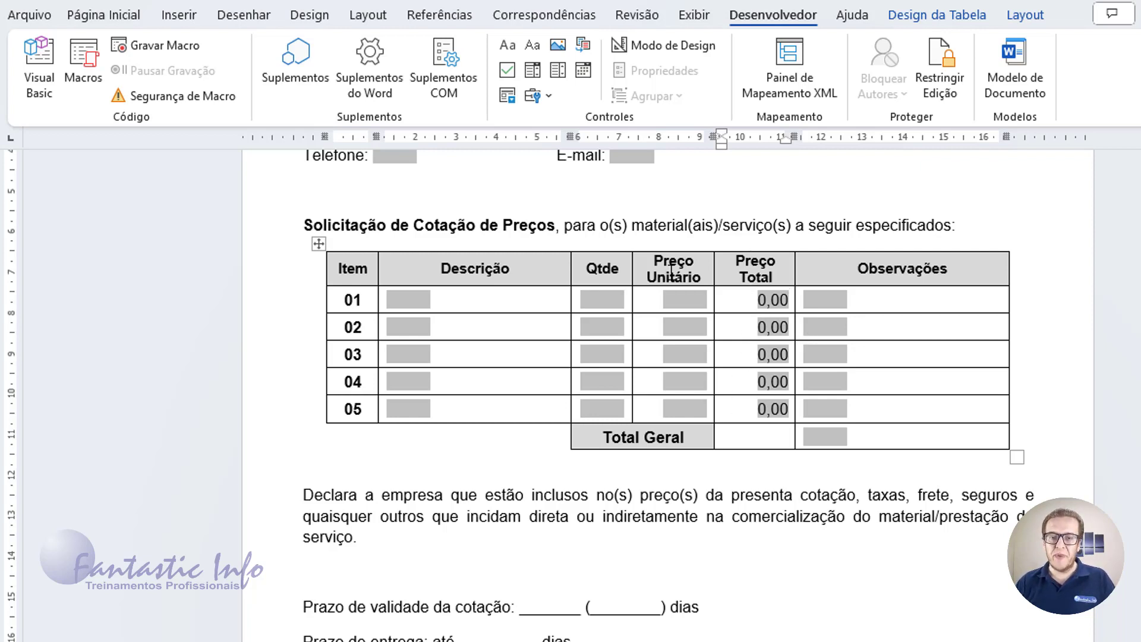
{"action": "left_click", "coordinate": [548, 96]}
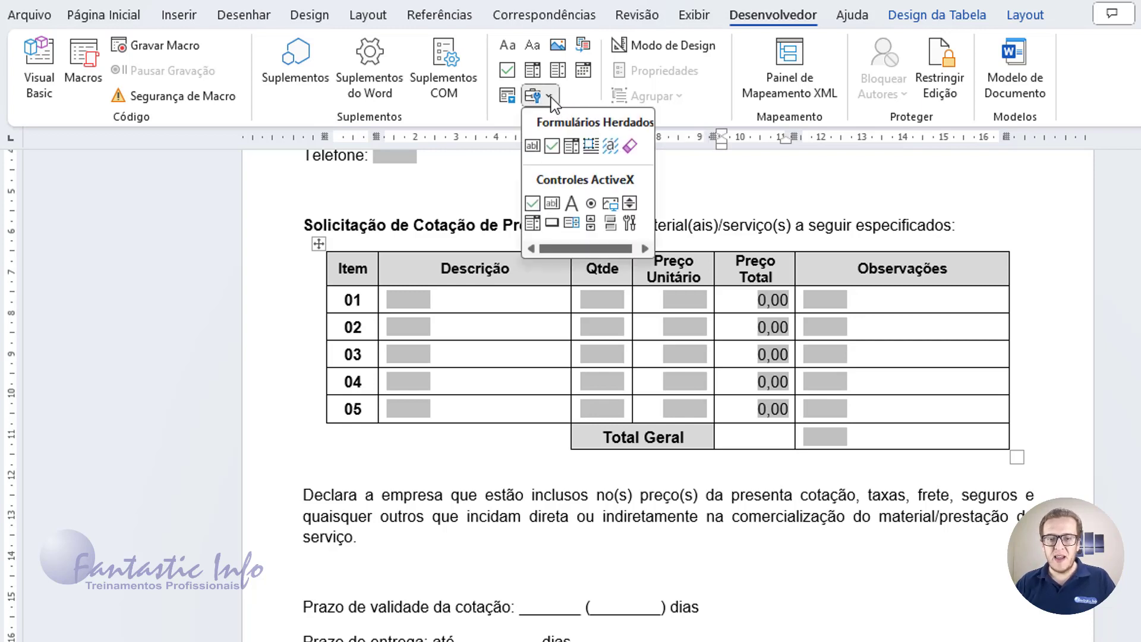
{"action": "left_click", "coordinate": [536, 149]}
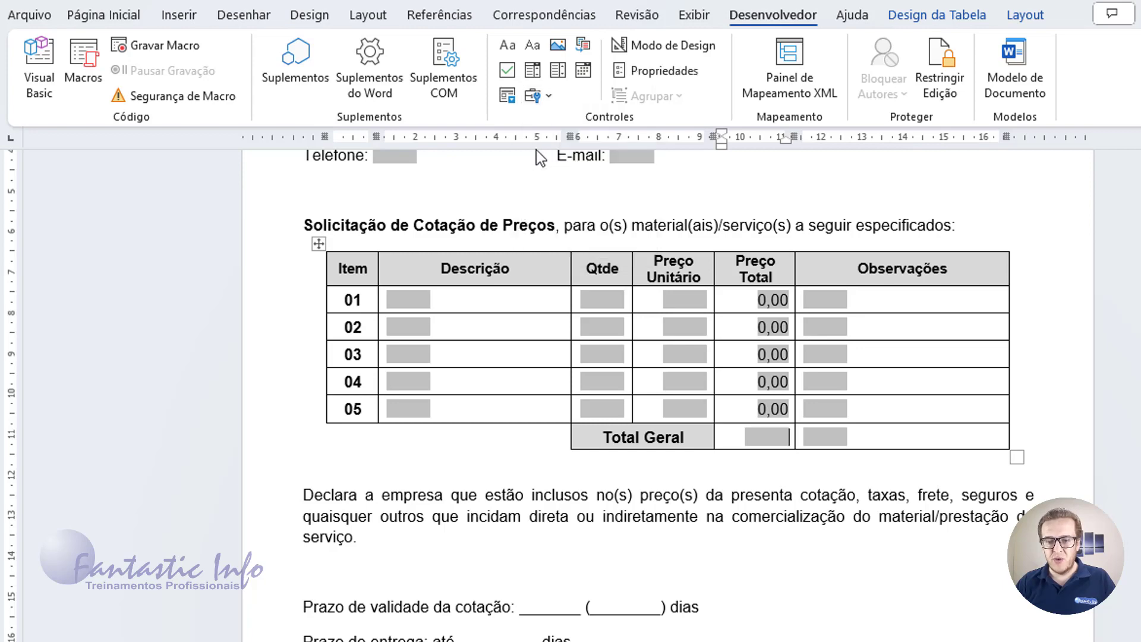
Set the Total Geral form field's type to Cálculo with the expression =SUM(ABOVE).
{"action": "double_click", "coordinate": [777, 438]}
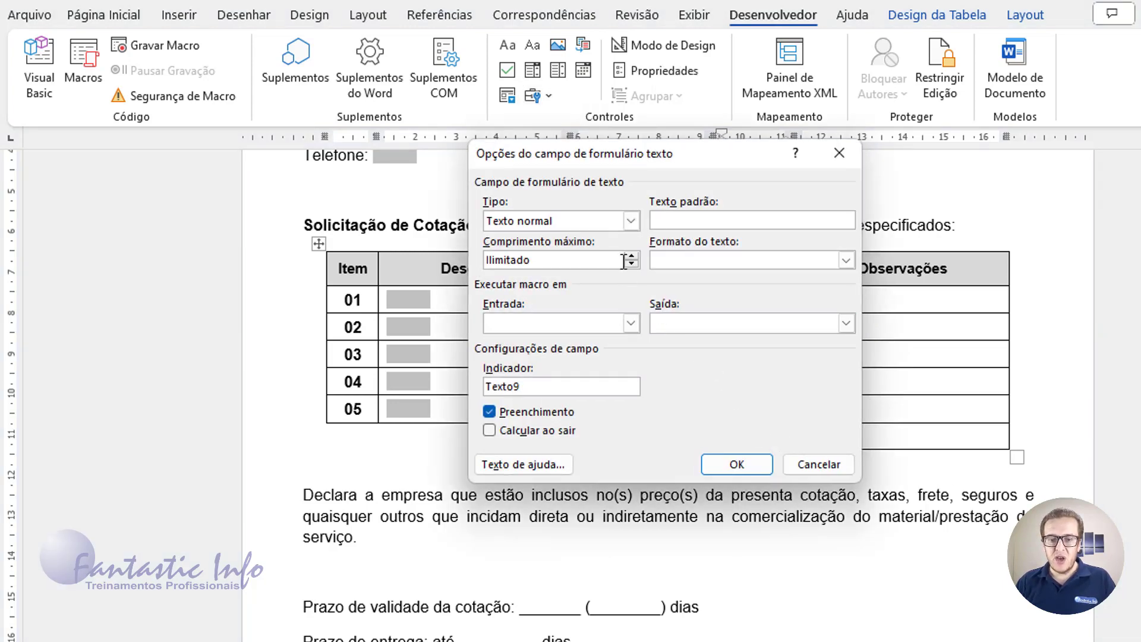
{"action": "left_click", "coordinate": [630, 221]}
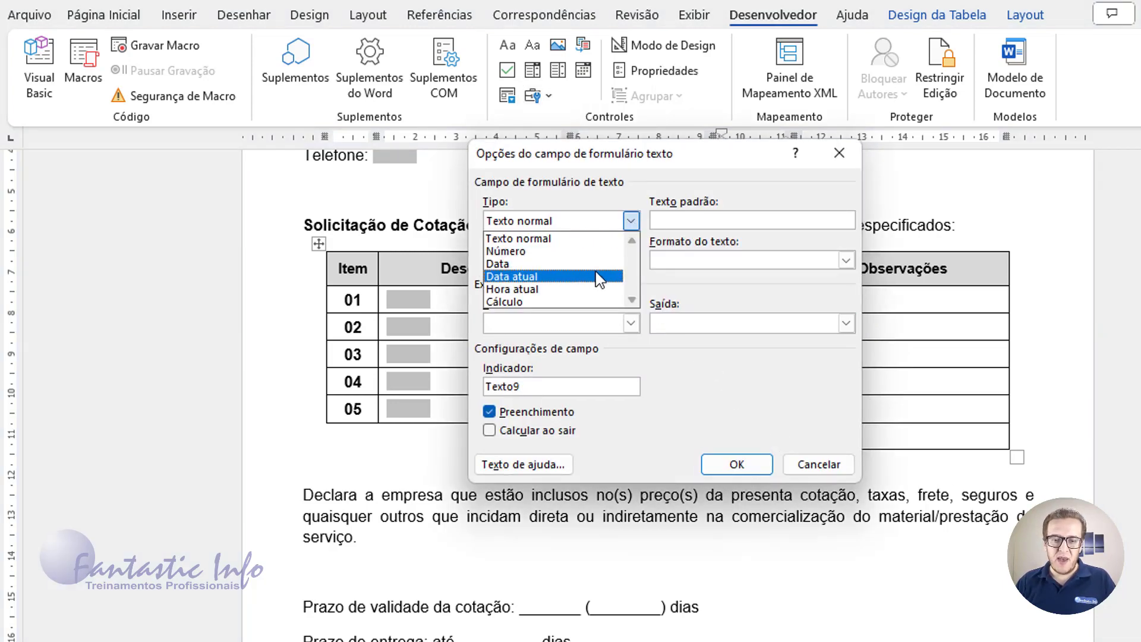
{"action": "left_click", "coordinate": [558, 300]}
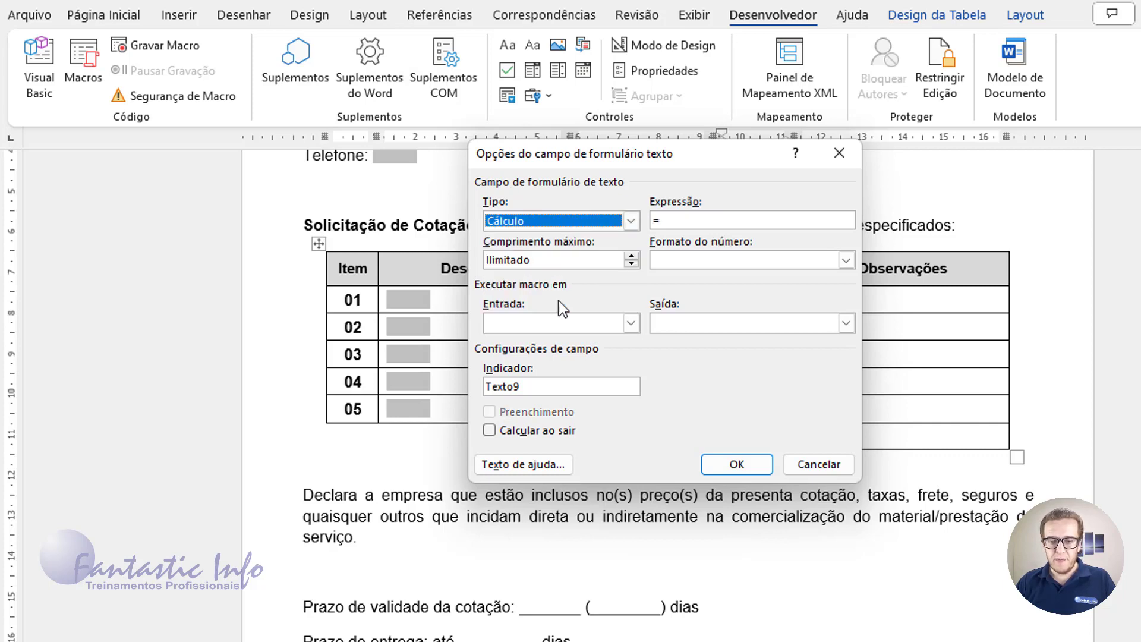
{"action": "left_click", "coordinate": [755, 221]}
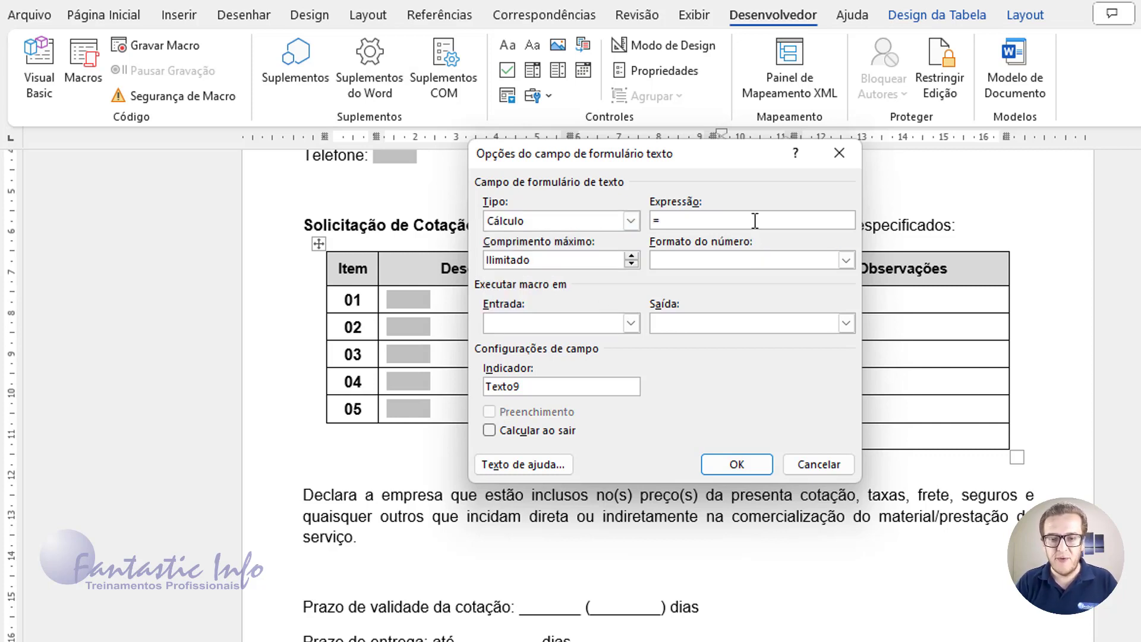
{"action": "type", "text": "SUM"}
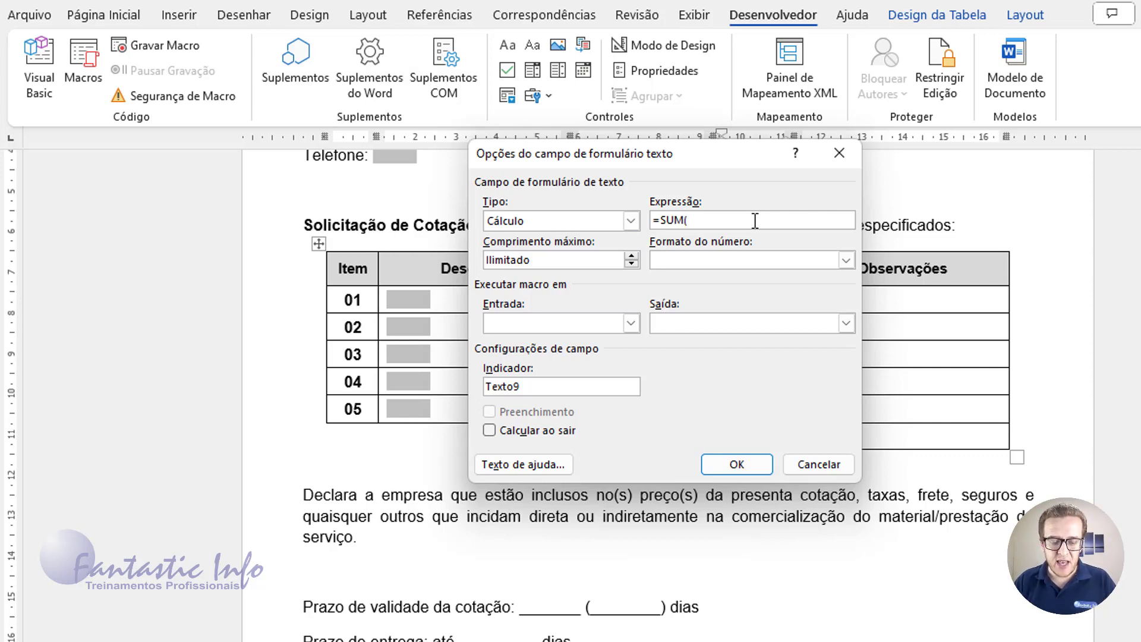
{"action": "type", "text": "(ABOVE"}
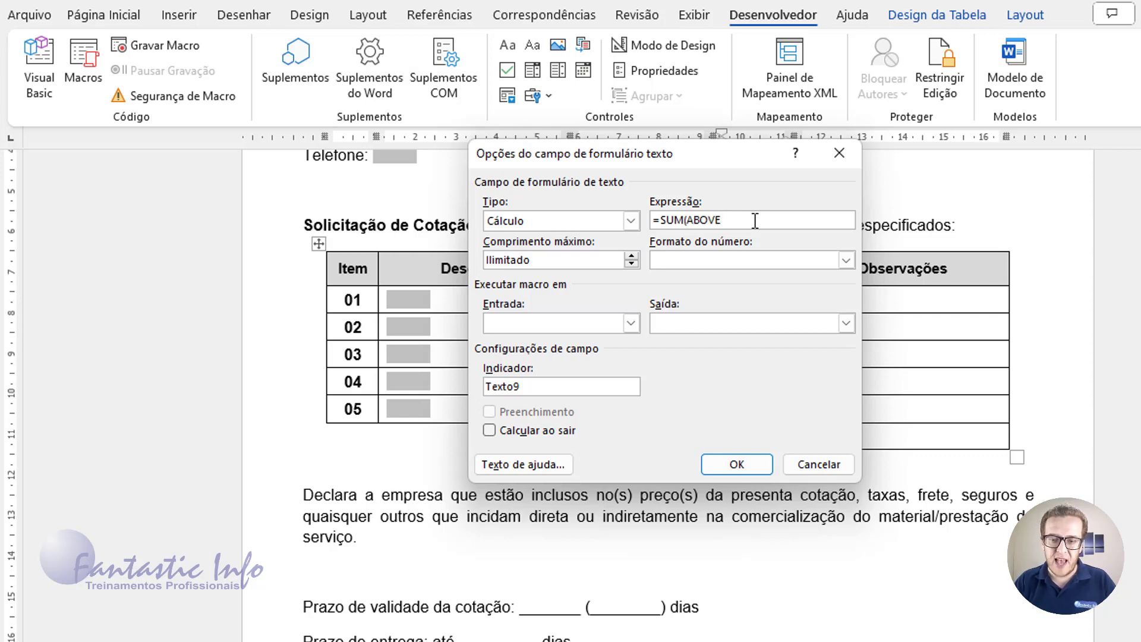
{"action": "type", "text": ")"}
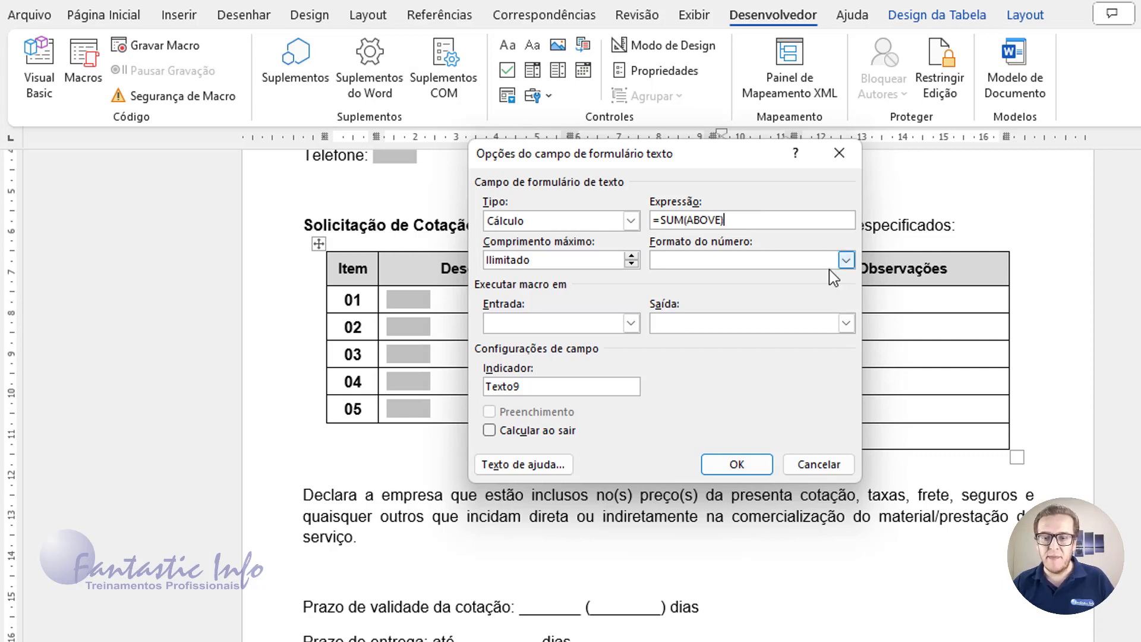
Set the Total Geral form field's number format to #.##0,00 and enable Calcular ao sair.
{"action": "left_click", "coordinate": [845, 259]}
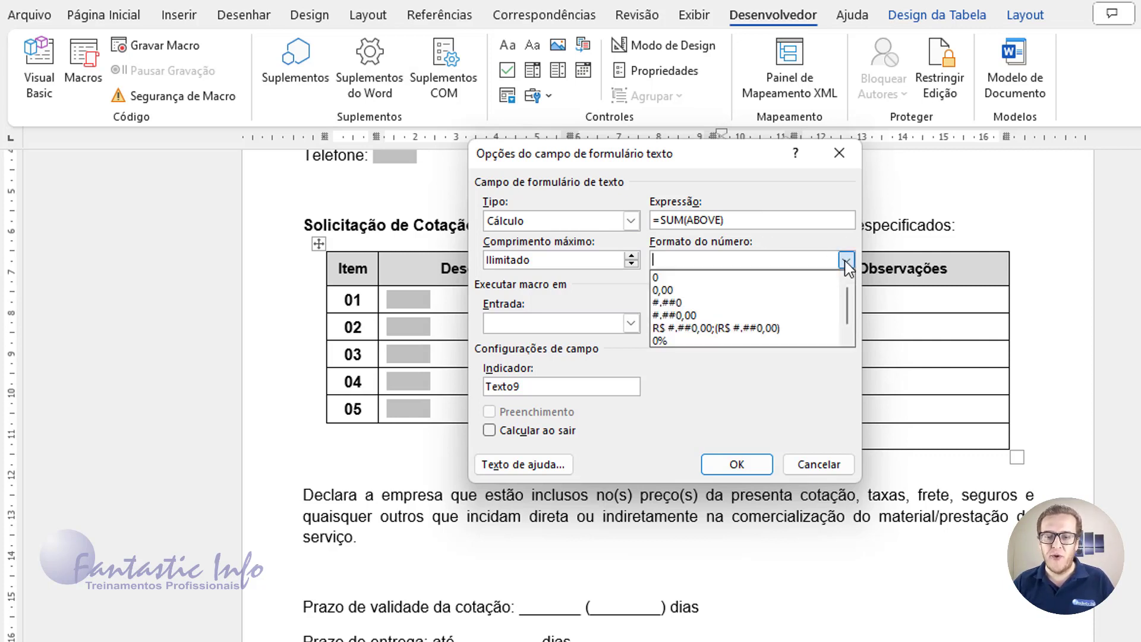
{"action": "left_click", "coordinate": [740, 315]}
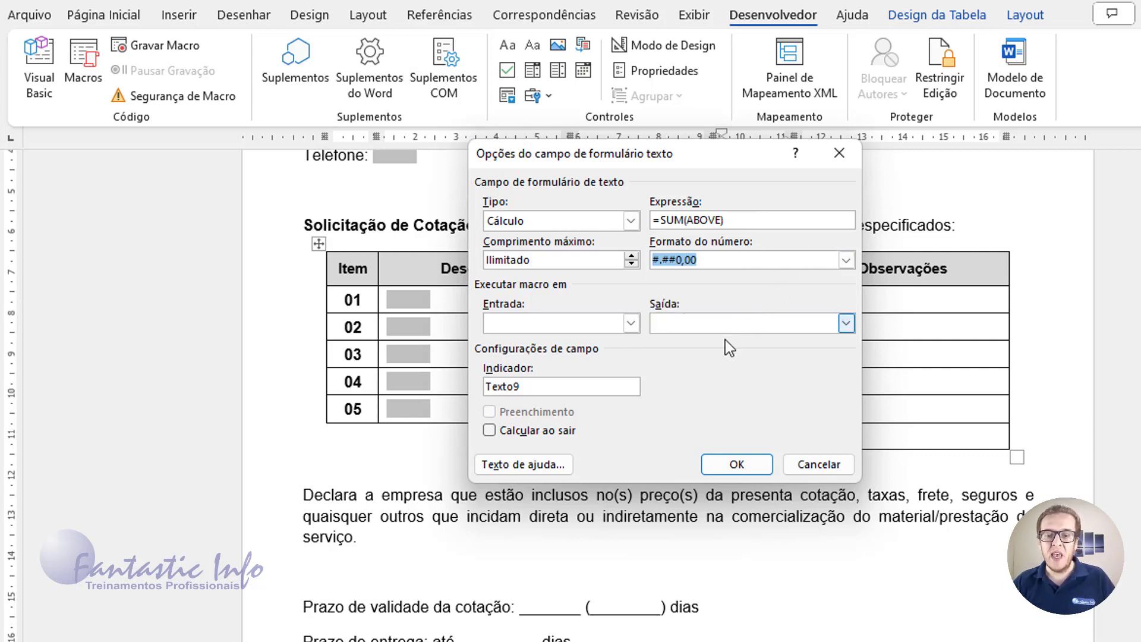
{"action": "left_click", "coordinate": [505, 435]}
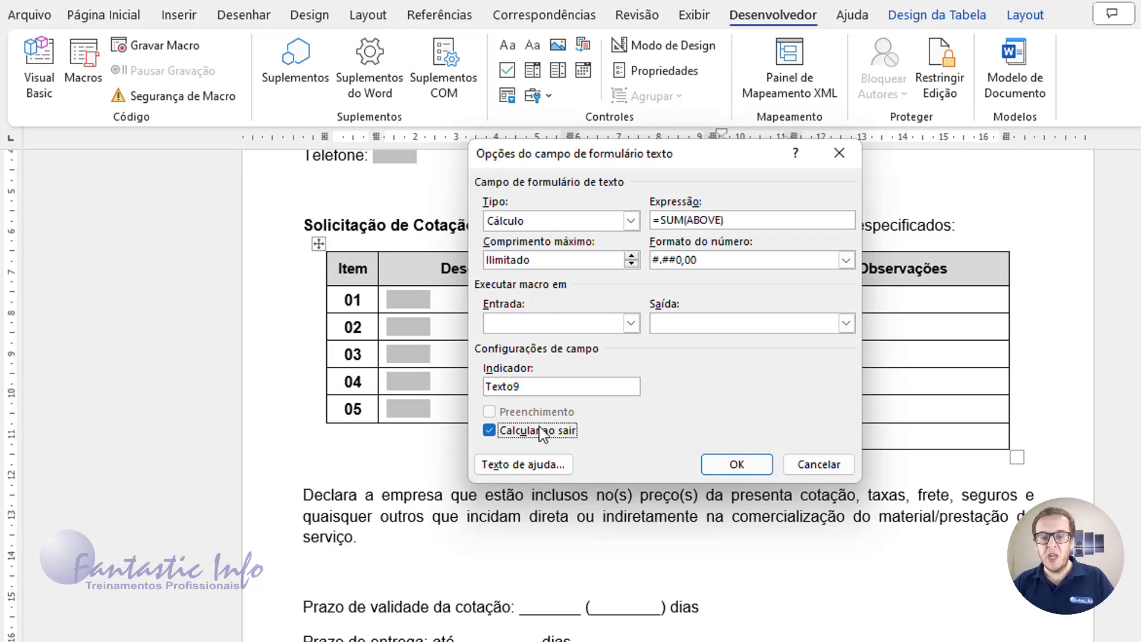
{"action": "left_click", "coordinate": [727, 465]}
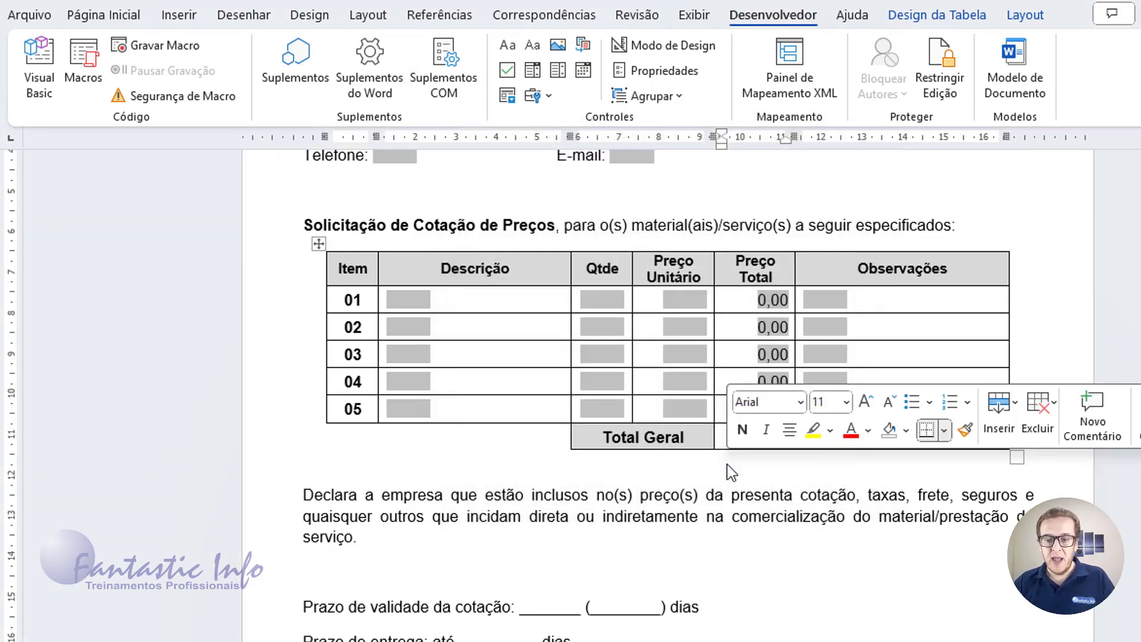
{"action": "left_click", "coordinate": [621, 436]}
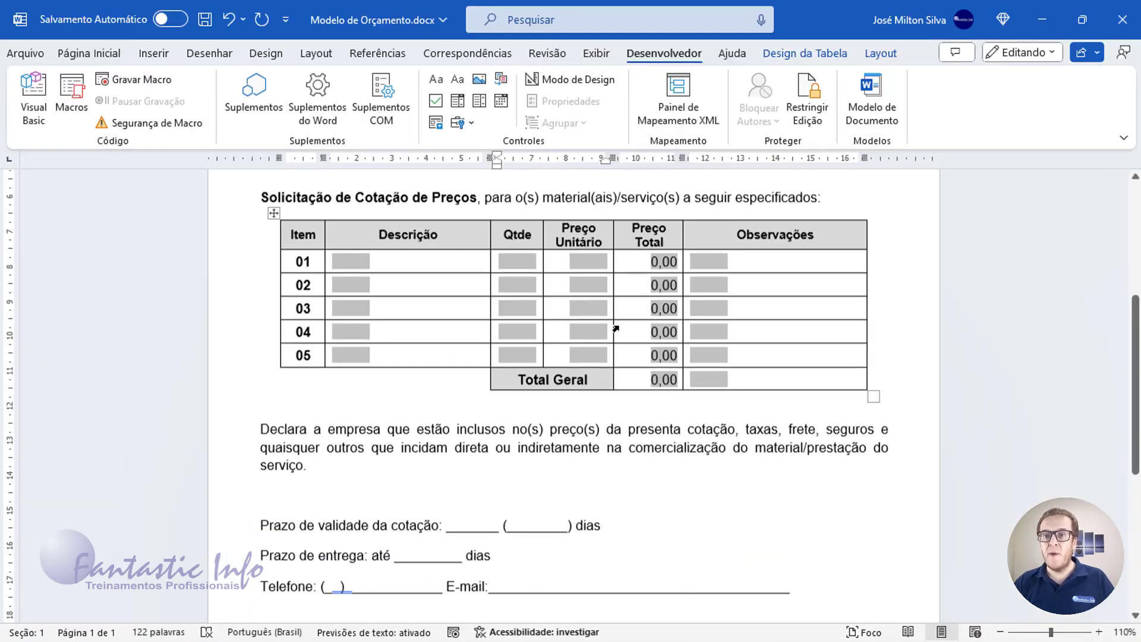
Replace both underscore blanks in the Prazo de validade da cotação line with legacy text form fields.
{"action": "scroll", "coordinate": [719, 357], "scroll_direction": "down", "scroll_amount": 2}
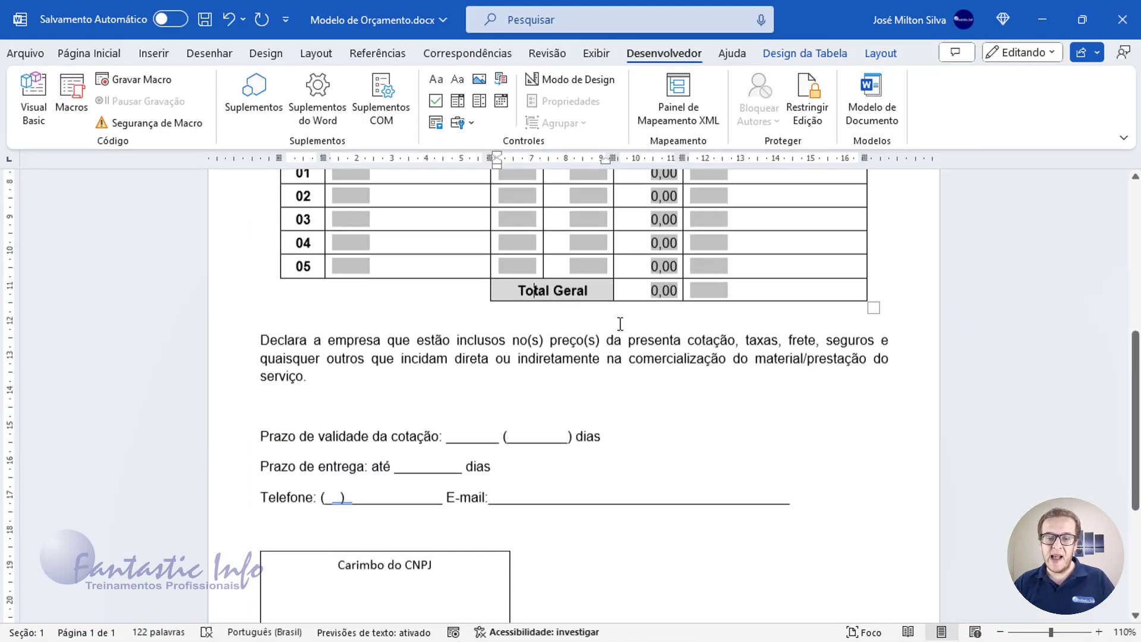
{"action": "scroll", "coordinate": [721, 369], "scroll_direction": "down", "scroll_amount": 2}
{"action": "scroll", "coordinate": [619, 319], "scroll_direction": "down", "scroll_amount": 1}
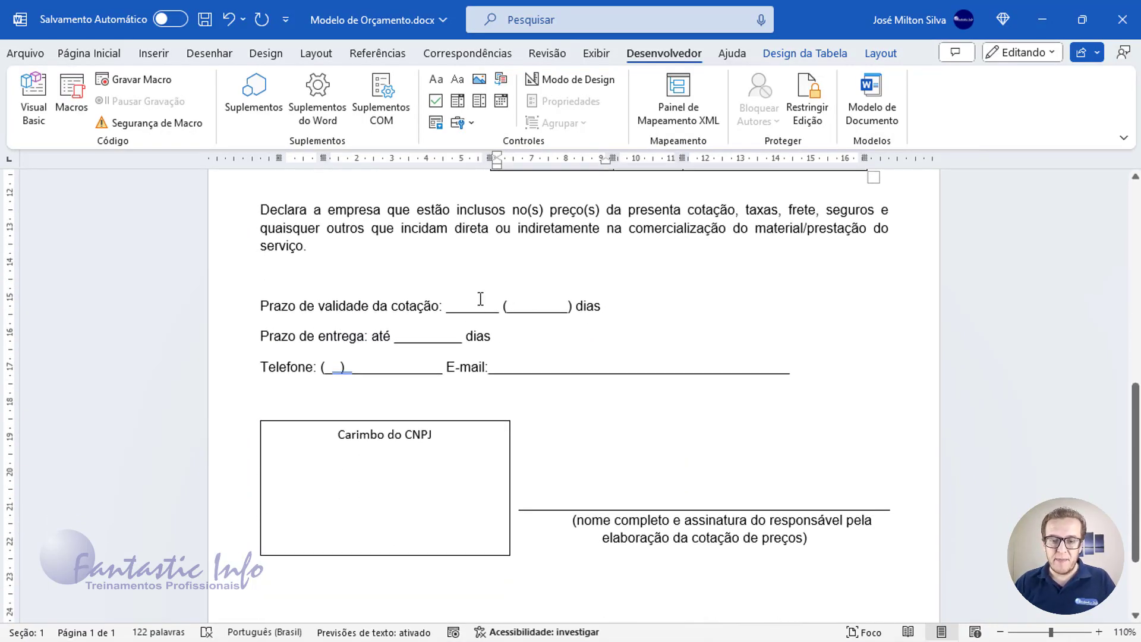
{"action": "left_click_drag", "start_coordinate": [450, 310], "coordinate": [498, 310]}
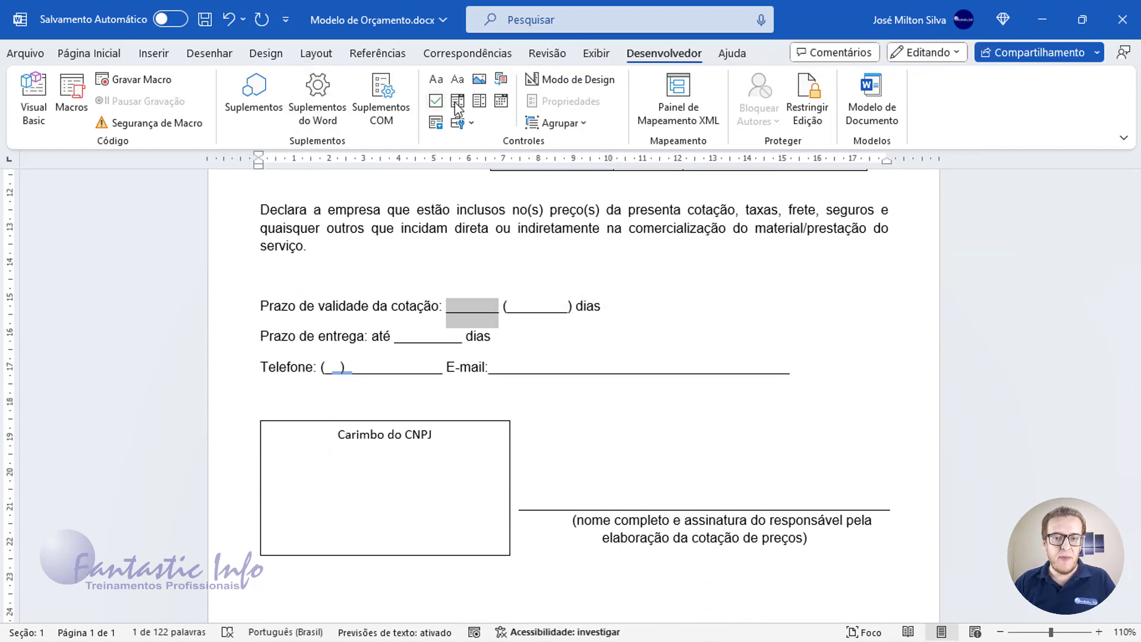
{"action": "left_click", "coordinate": [472, 124]}
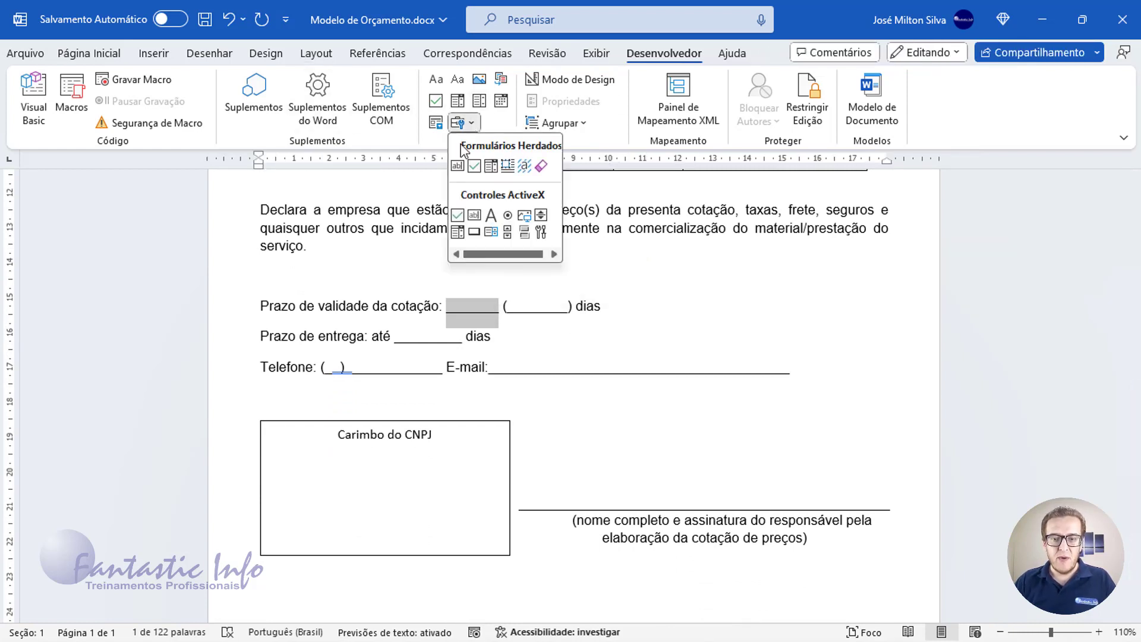
{"action": "left_click", "coordinate": [457, 167]}
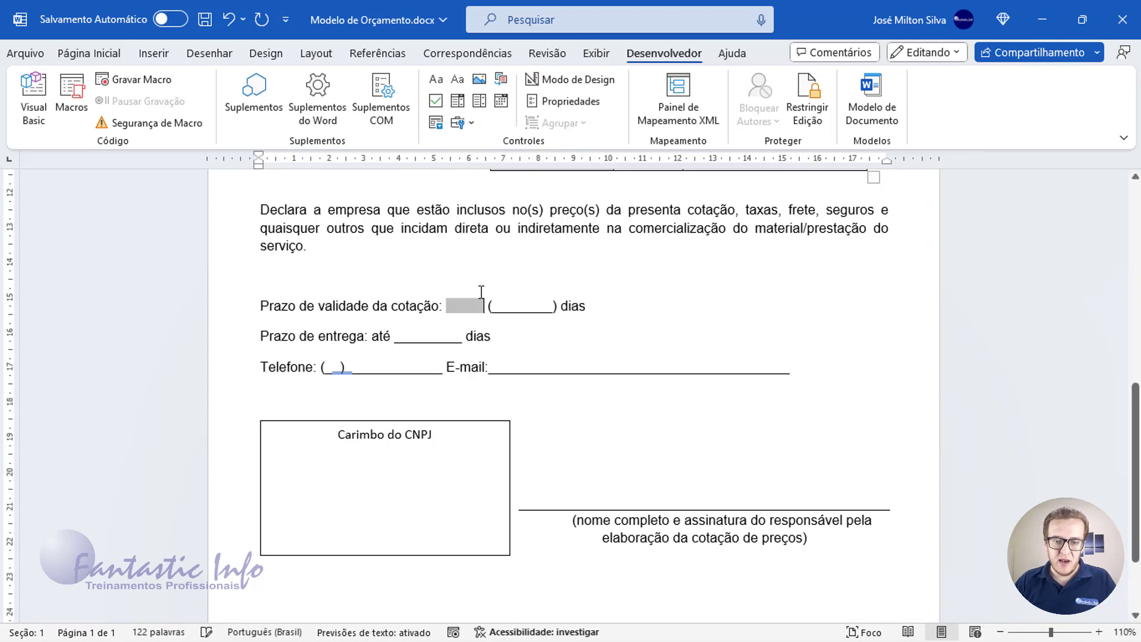
{"action": "left_click_drag", "start_coordinate": [492, 306], "coordinate": [553, 305]}
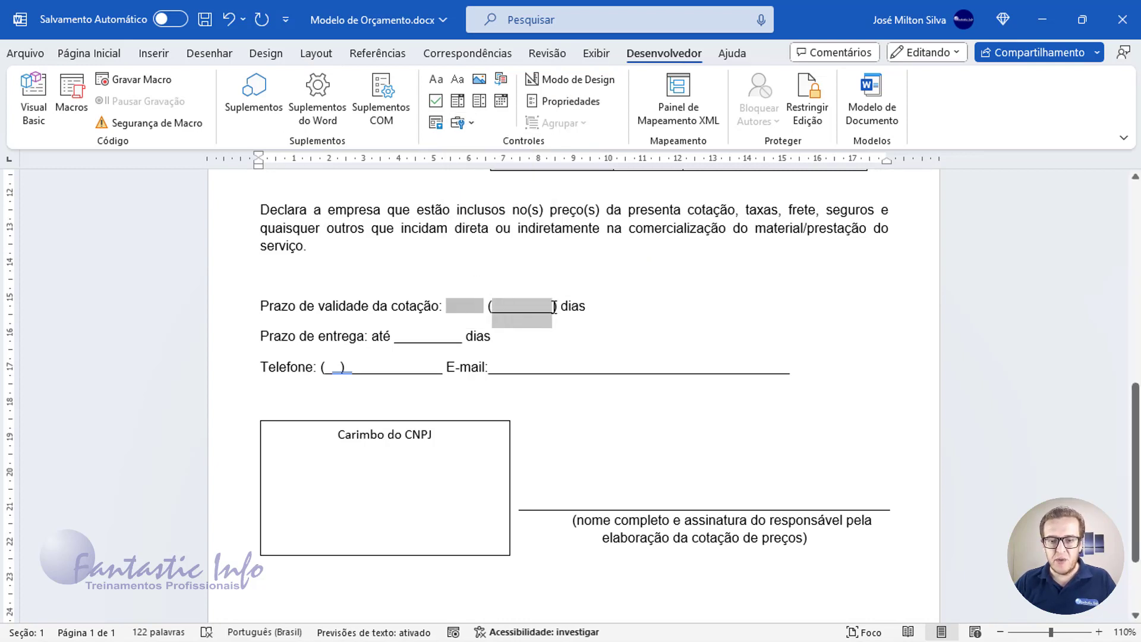
{"action": "left_click", "coordinate": [462, 122]}
{"action": "left_click", "coordinate": [458, 166]}
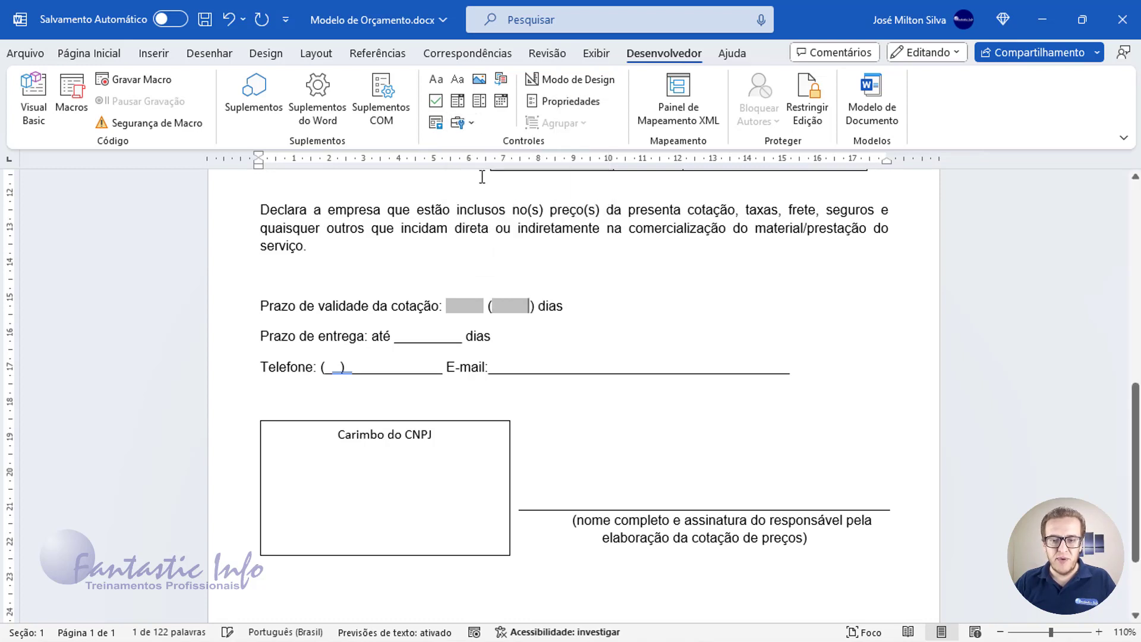
Replace the underscore blank in the Prazo de entrega line with a legacy text form field.
{"action": "left_click_drag", "start_coordinate": [407, 339], "coordinate": [463, 339]}
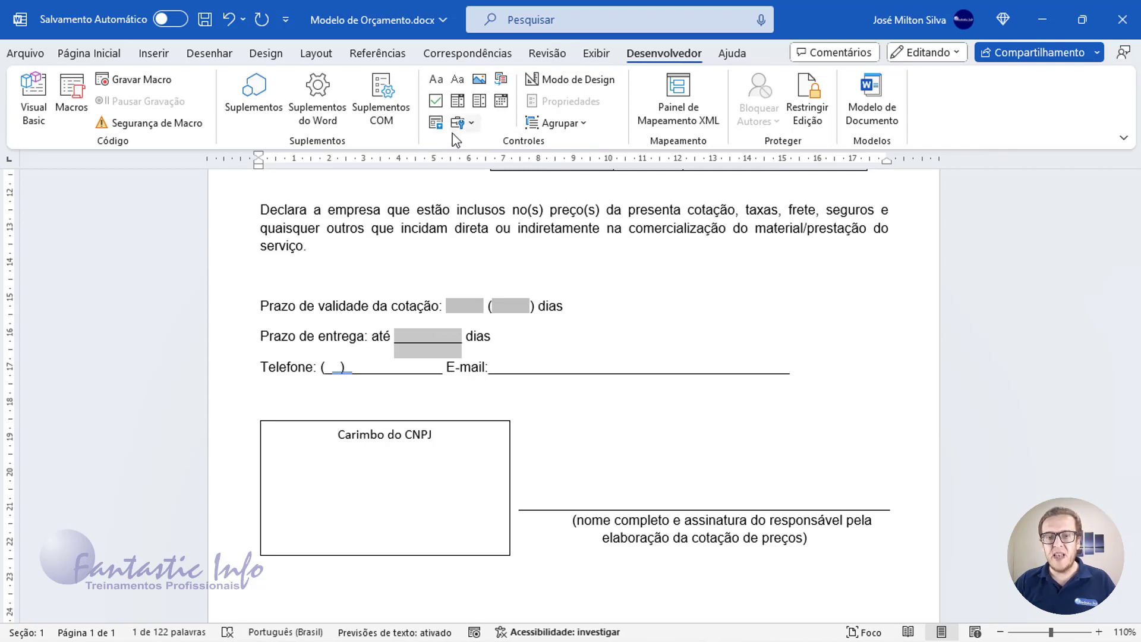
{"action": "left_click", "coordinate": [467, 123]}
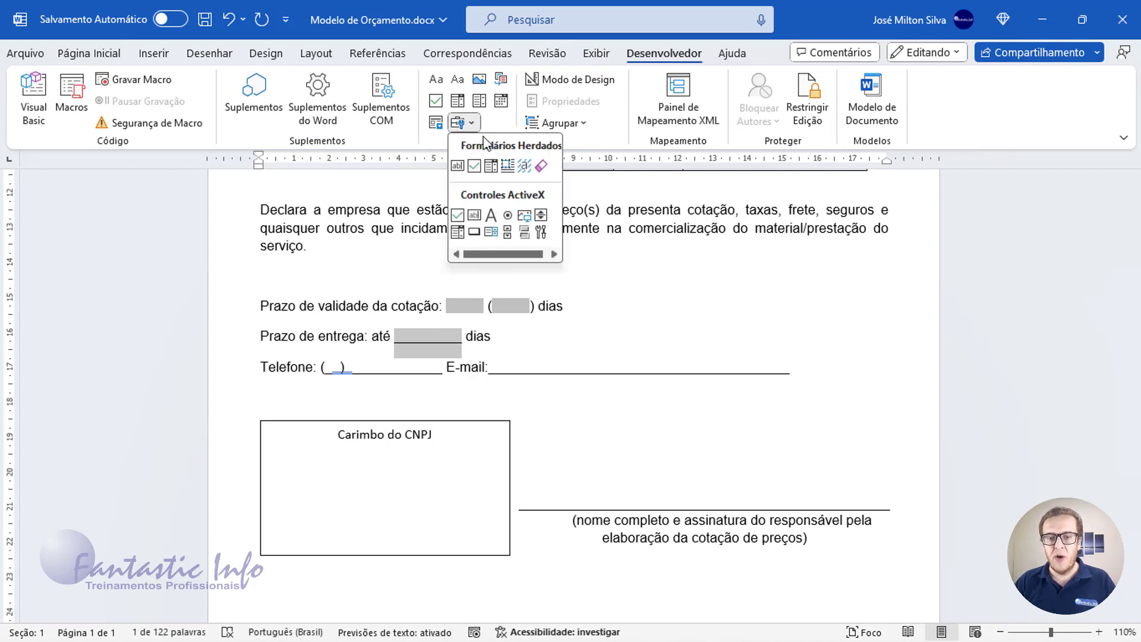
{"action": "left_click", "coordinate": [457, 166]}
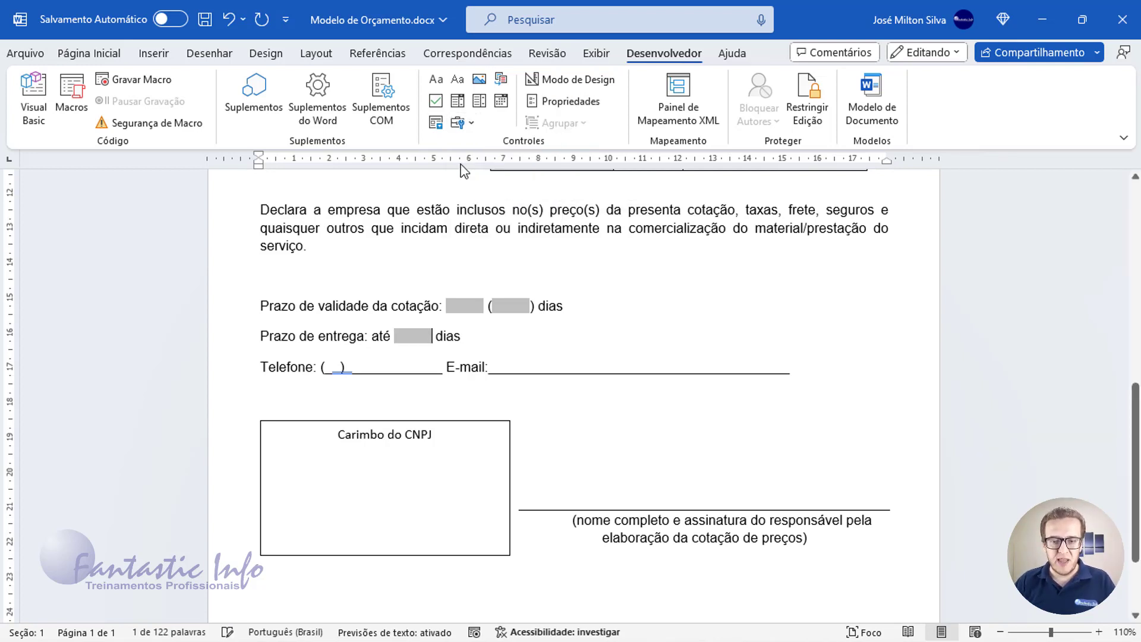
Replace the area code and number blanks of the Telefone line below Prazo de entrega with legacy text form fields.
{"action": "double_click", "coordinate": [338, 367]}
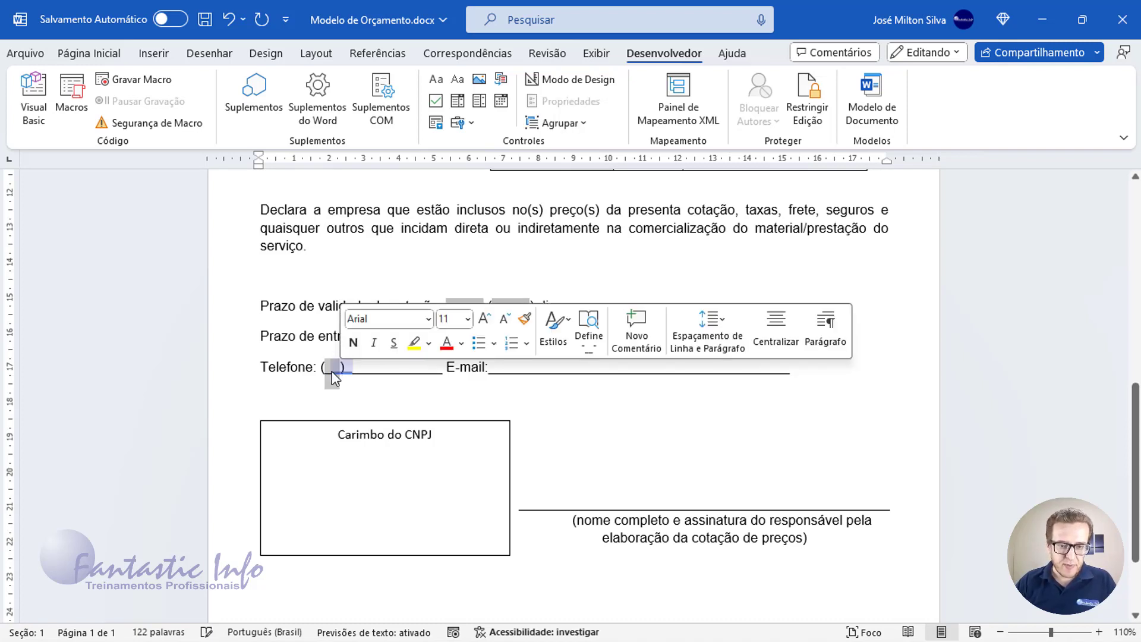
{"action": "left_click", "coordinate": [325, 366]}
{"action": "left_click_drag", "start_coordinate": [326, 366], "coordinate": [341, 368]}
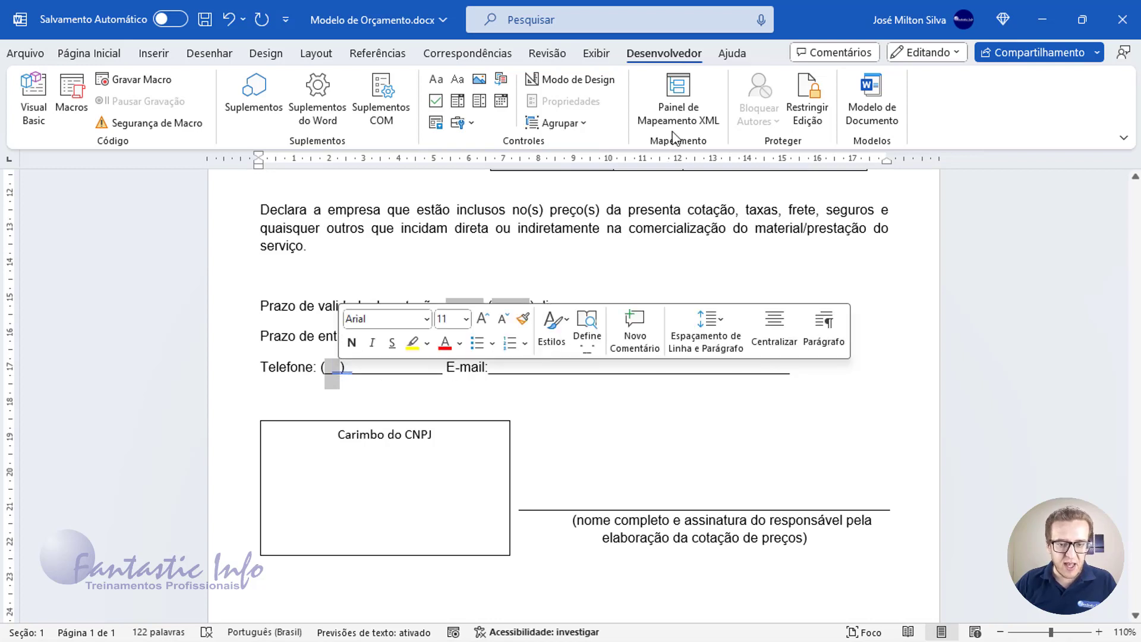
{"action": "left_click", "coordinate": [475, 123]}
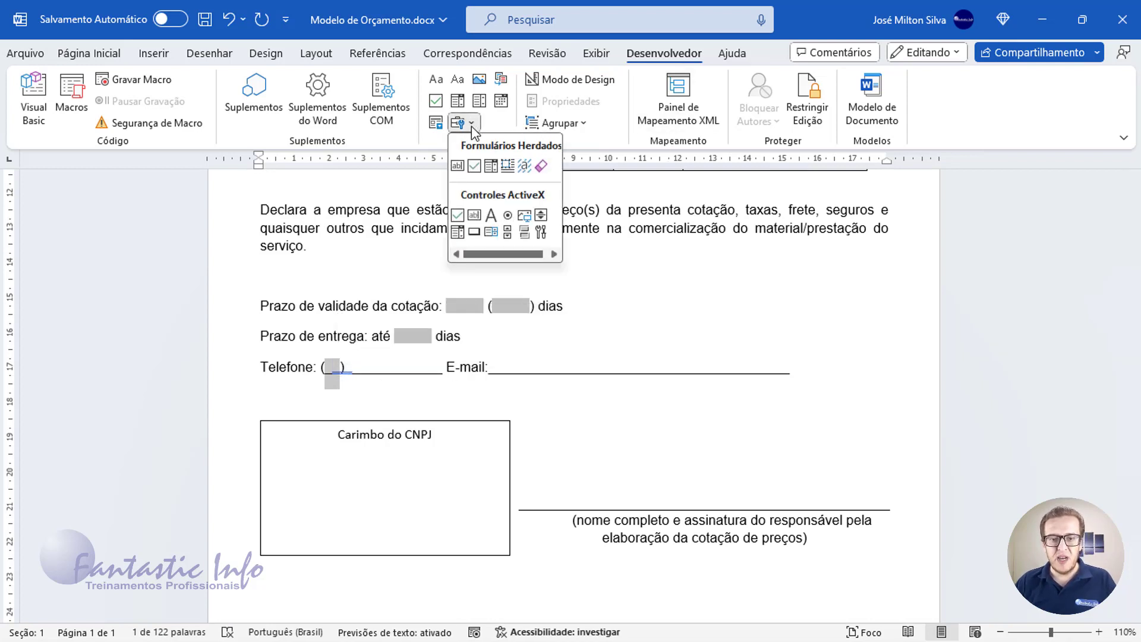
{"action": "left_click", "coordinate": [458, 165]}
{"action": "left_click_drag", "start_coordinate": [368, 368], "coordinate": [465, 369]}
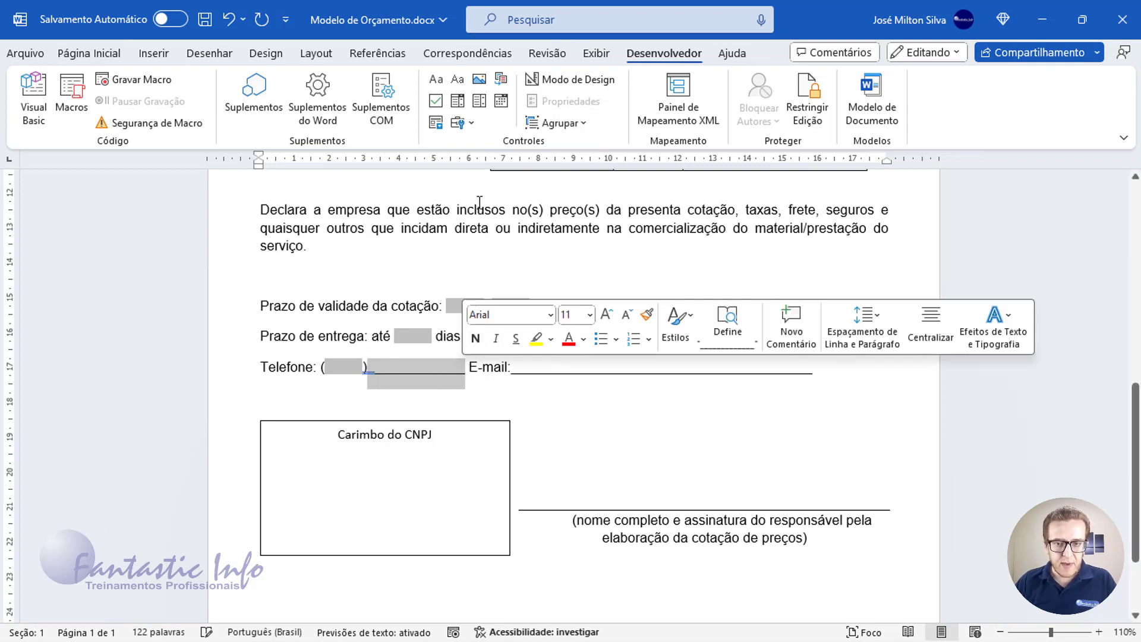
{"action": "left_click", "coordinate": [470, 125]}
{"action": "left_click", "coordinate": [456, 166]}
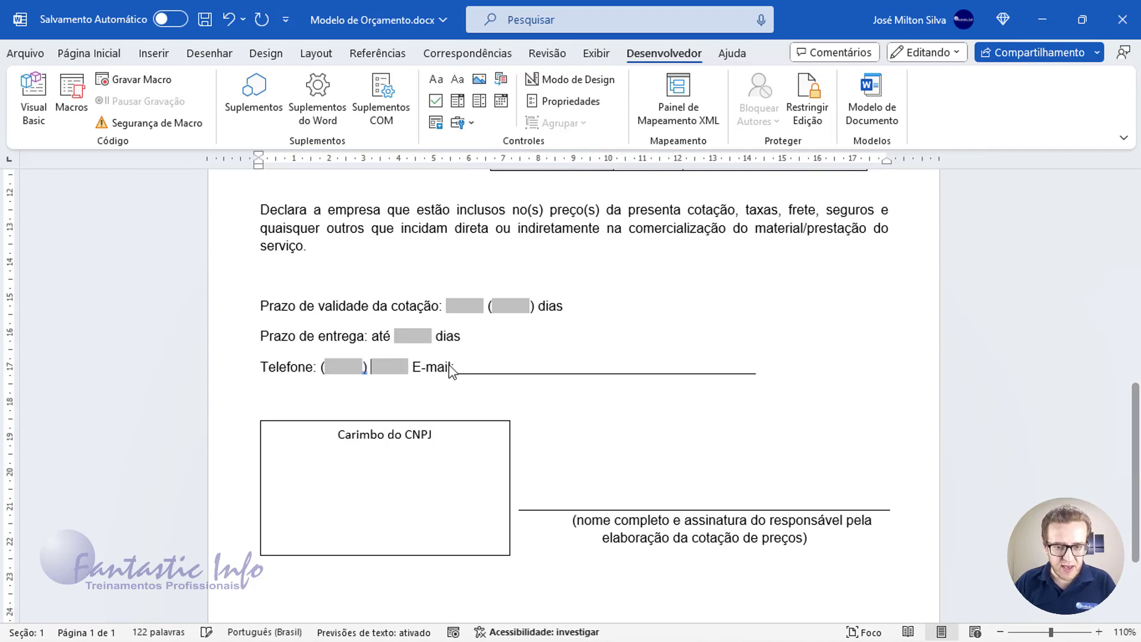
Replace the underscore blank after E-mail in the lower contact line with a legacy text form field.
{"action": "left_click_drag", "start_coordinate": [459, 367], "coordinate": [757, 371]}
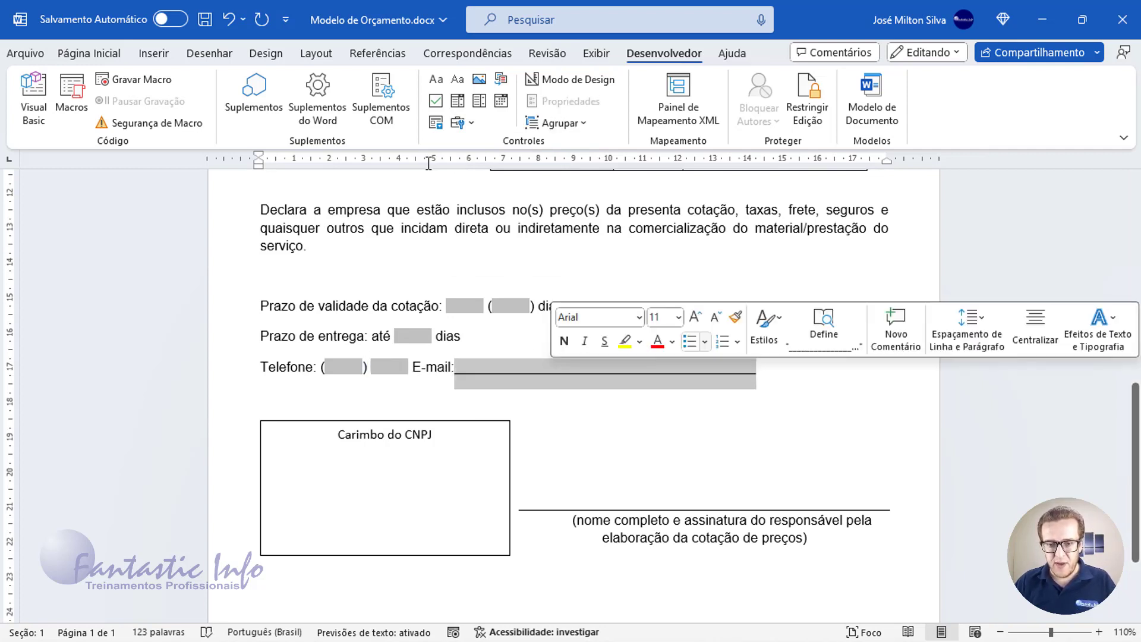
{"action": "left_click", "coordinate": [459, 123]}
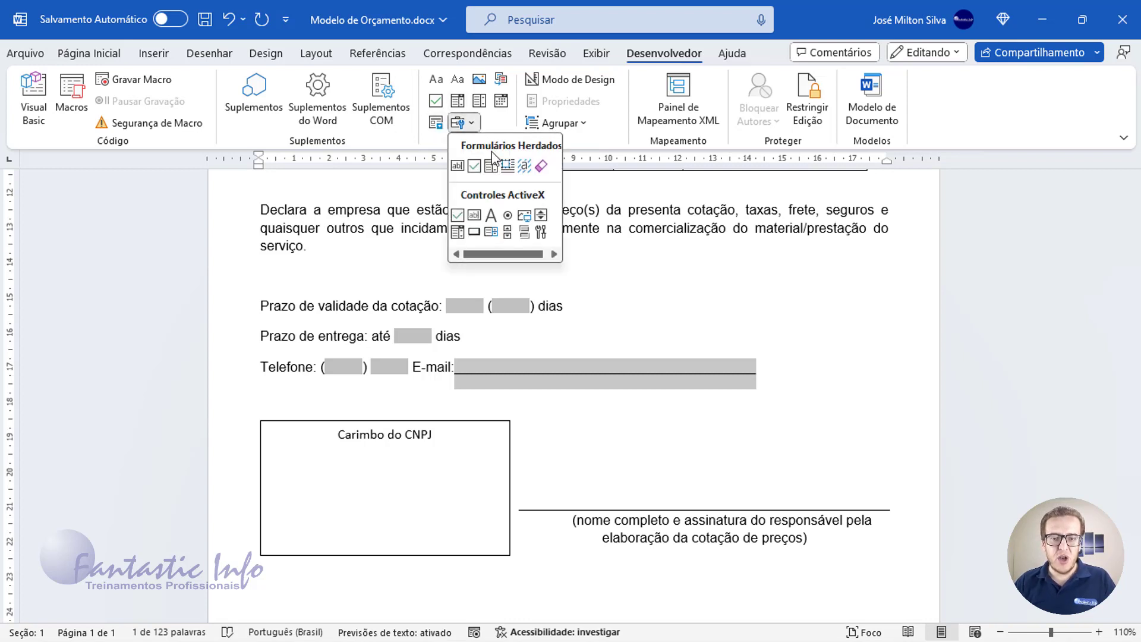
{"action": "left_click", "coordinate": [457, 166]}
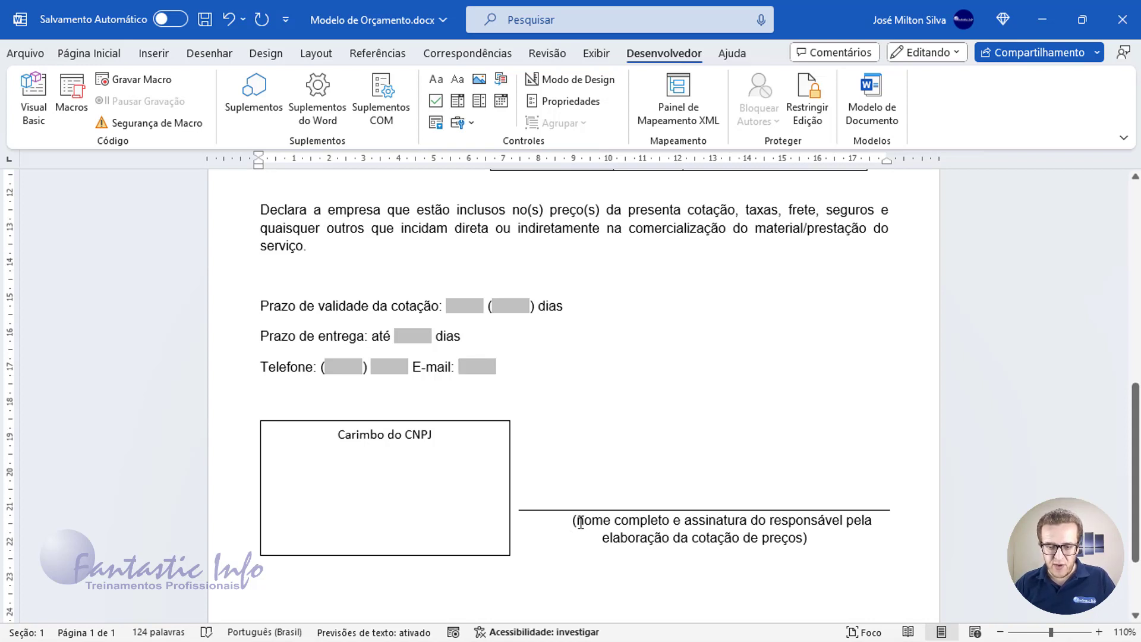
Replace the text inside the parentheses below the signature line with a legacy text form field.
{"action": "left_click_drag", "start_coordinate": [580, 521], "coordinate": [795, 548]}
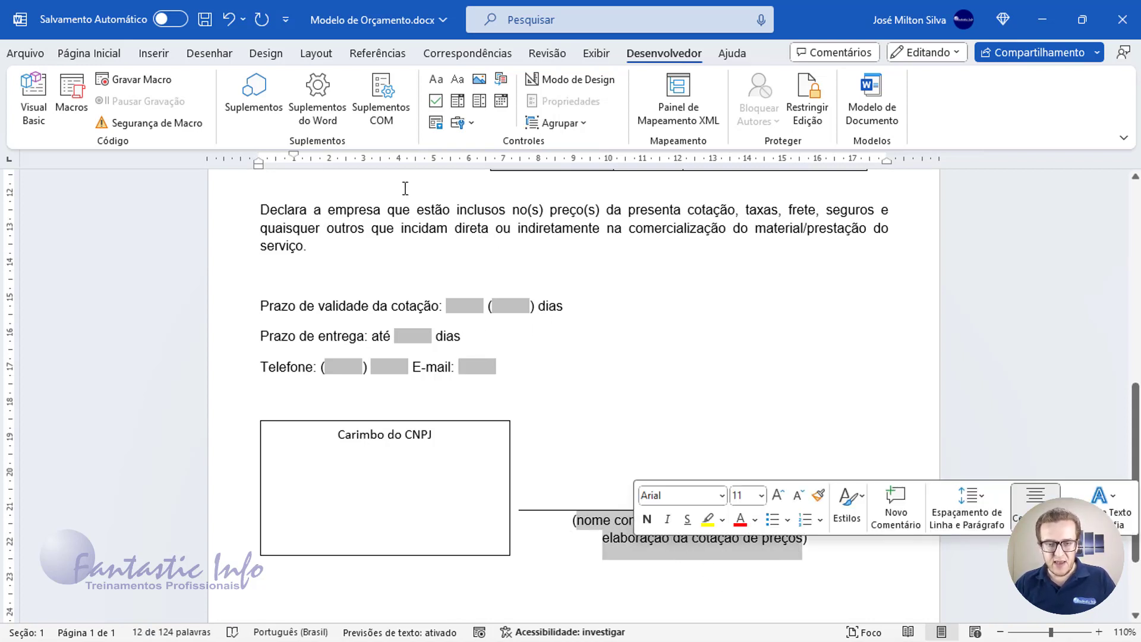
{"action": "left_click", "coordinate": [460, 123]}
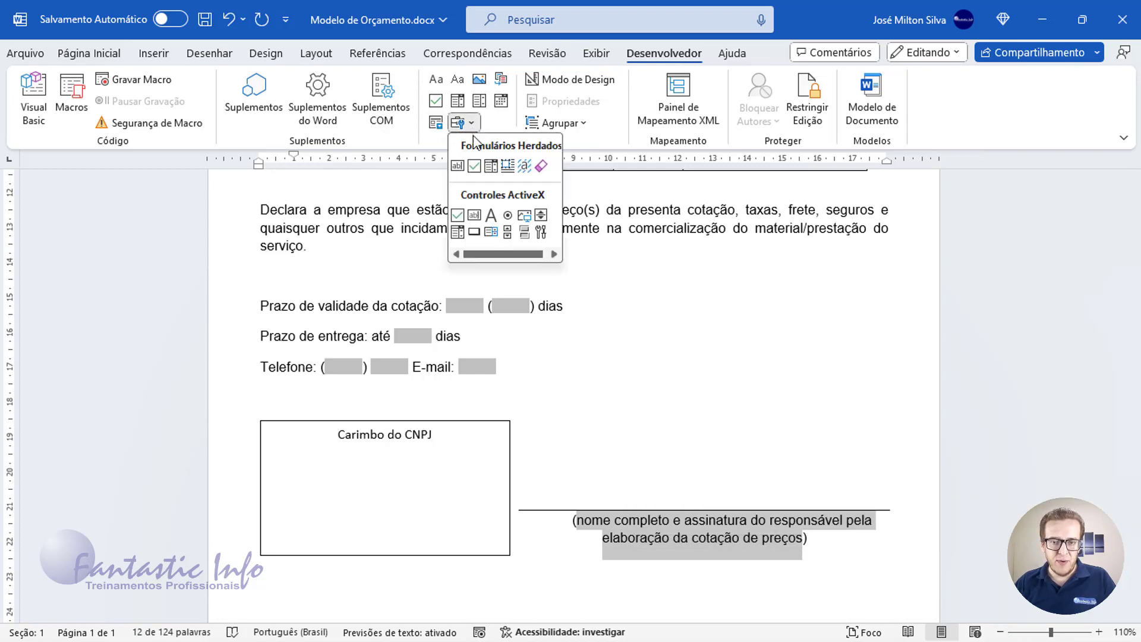
{"action": "left_click", "coordinate": [457, 165]}
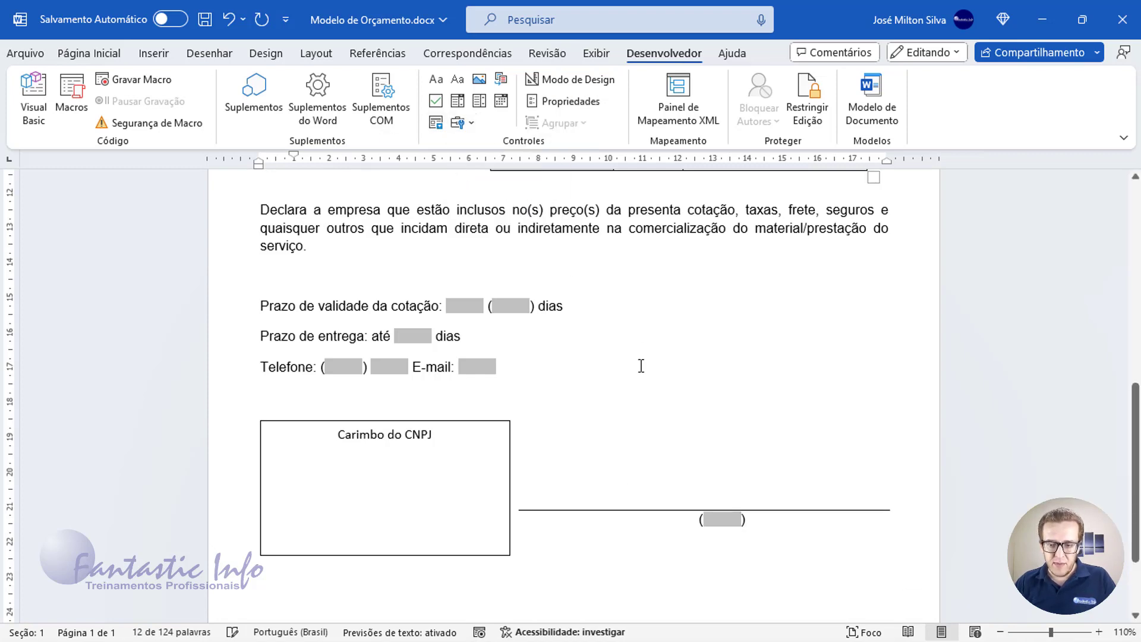
Set the signature form field's default text to "Nome do Responsável pelo Orçamento" and its text format to Maiúsculas.
{"action": "double_click", "coordinate": [722, 519]}
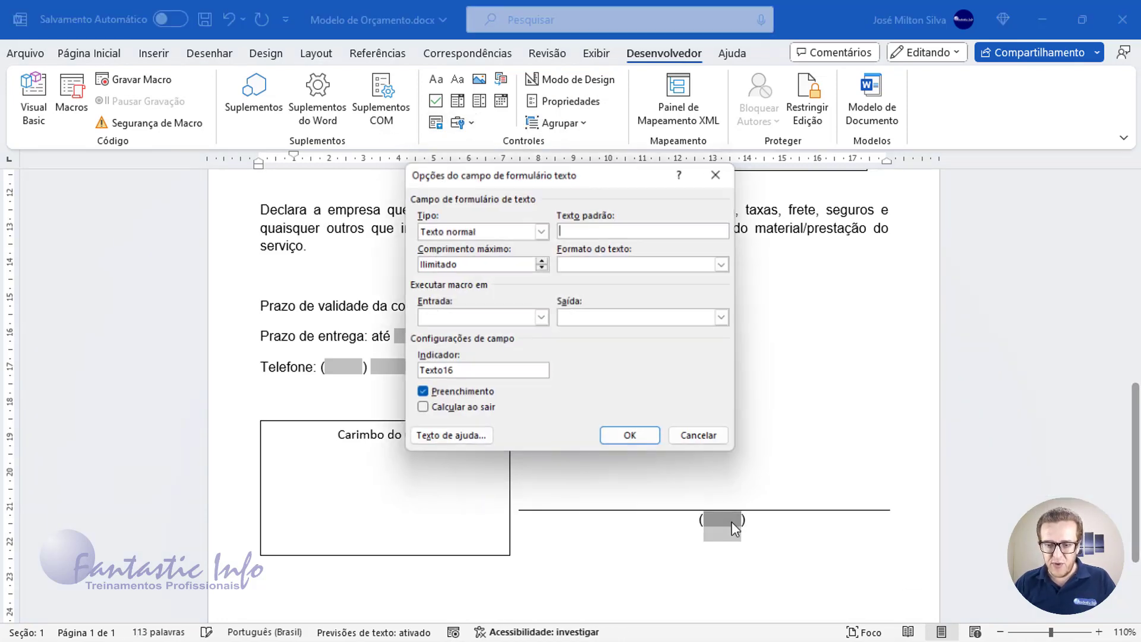
{"action": "left_click", "coordinate": [598, 229]}
{"action": "type", "text": "nO"}
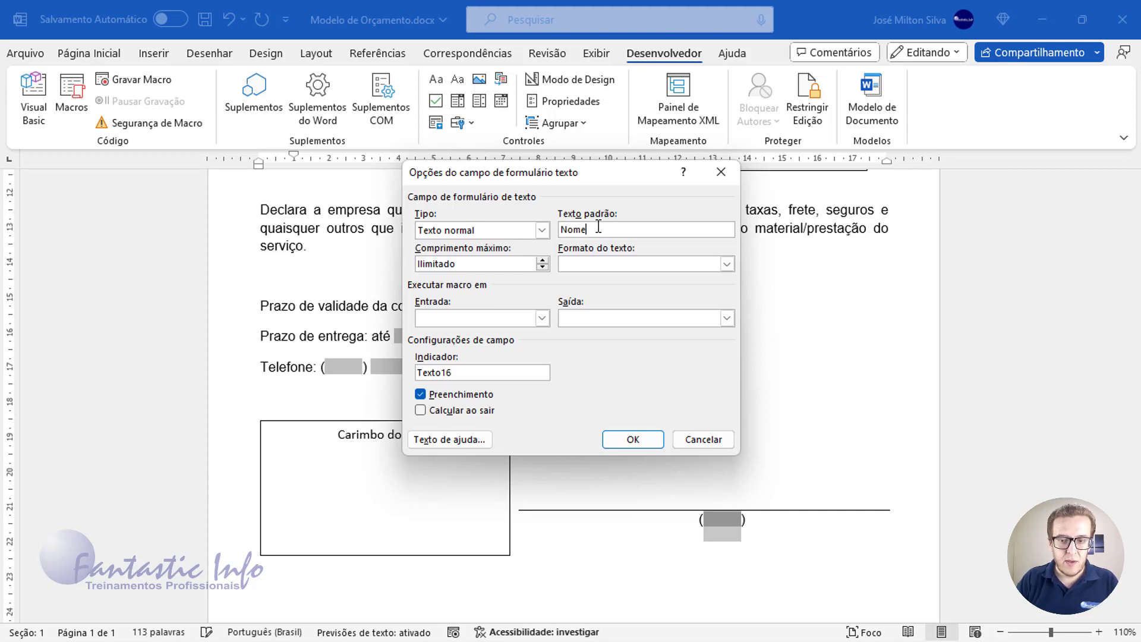
{"action": "type", "text": "me do Responsável pelo"}
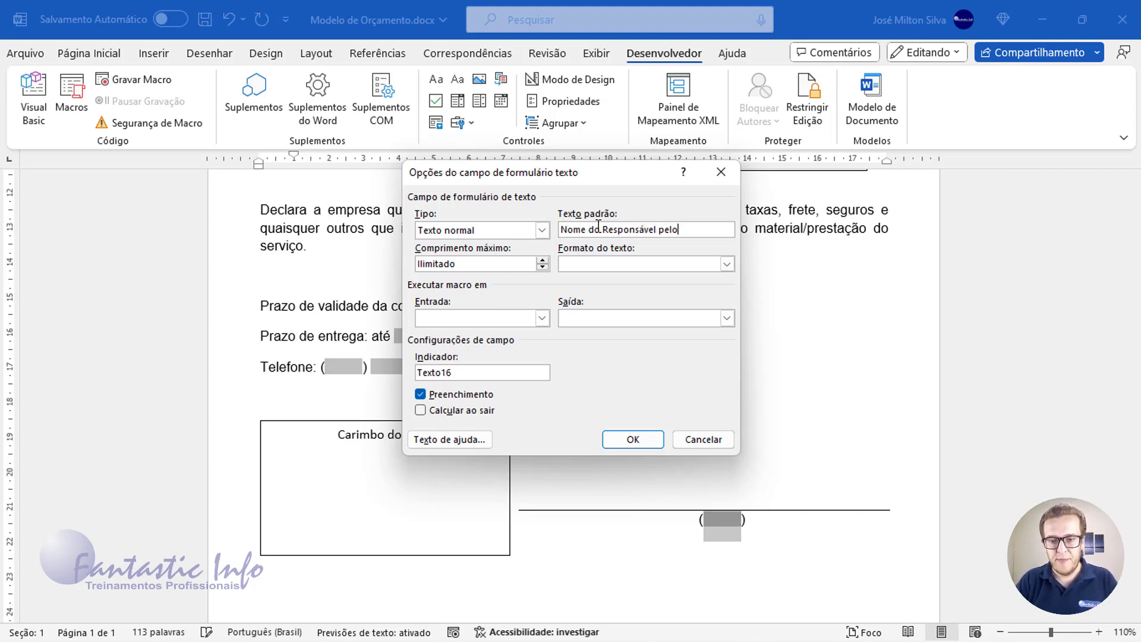
{"action": "type", "text": " Orçamento"}
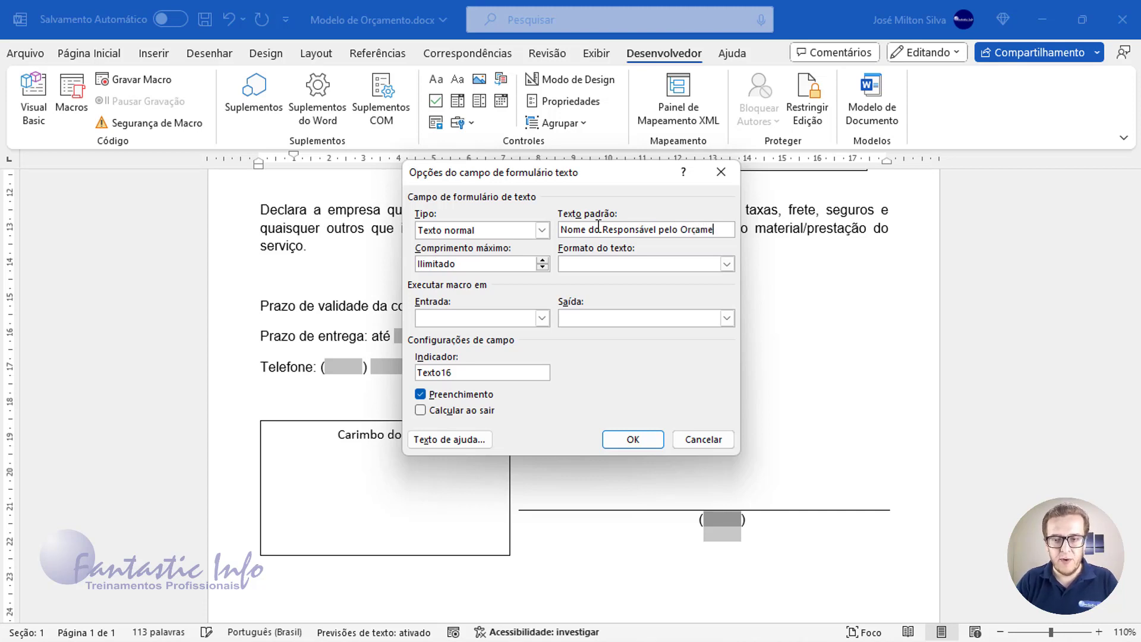
{"action": "left_click", "coordinate": [726, 264]}
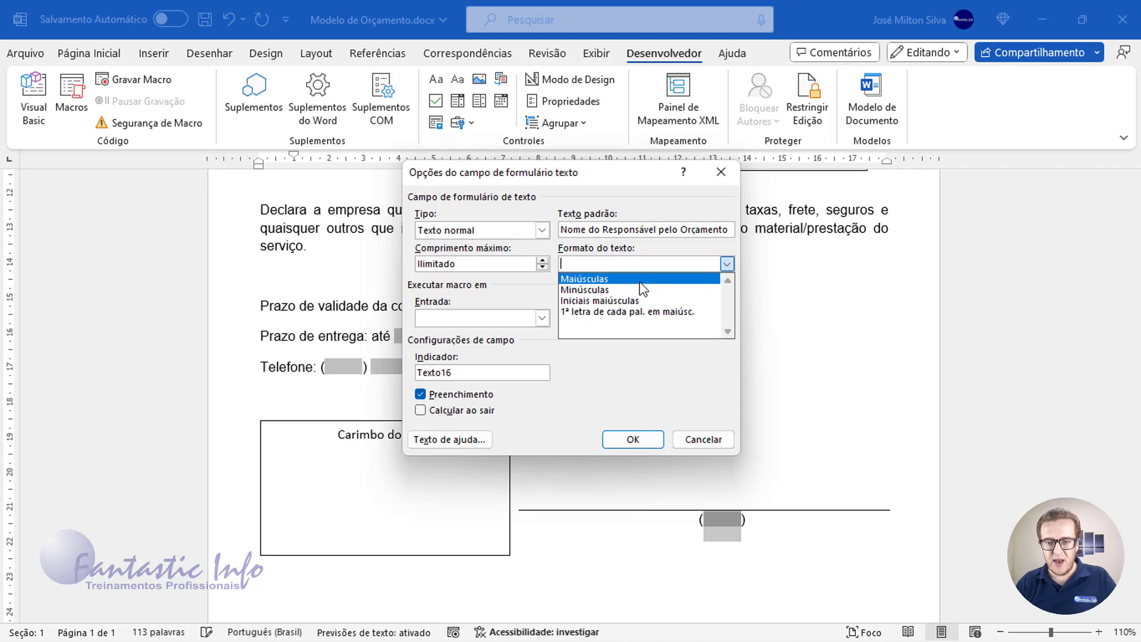
{"action": "left_click", "coordinate": [594, 278]}
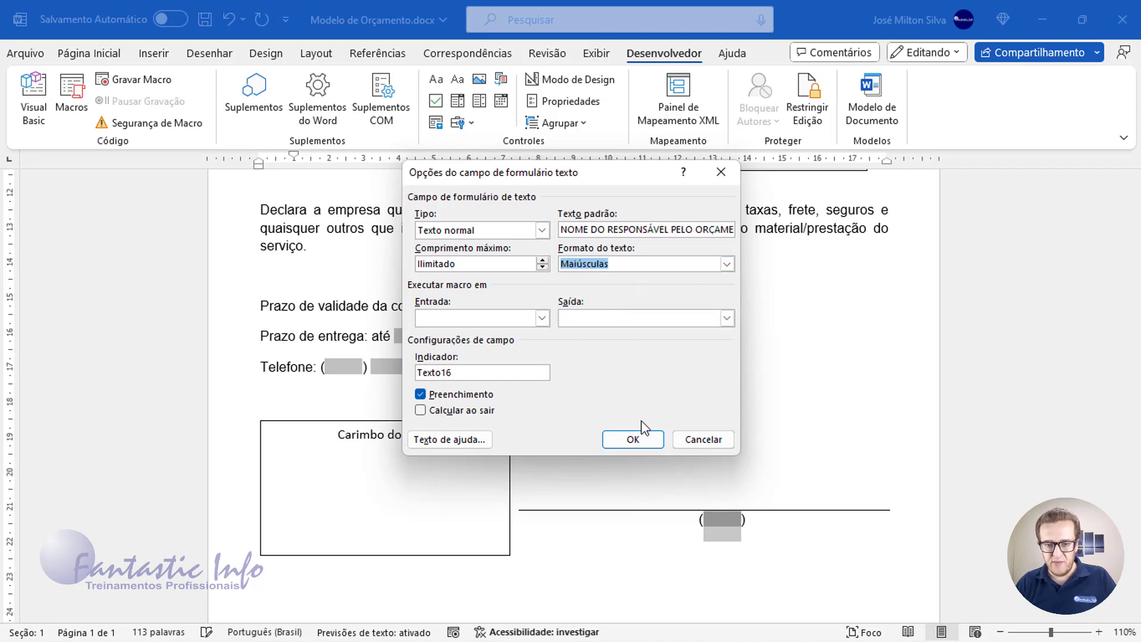
{"action": "left_click", "coordinate": [642, 442]}
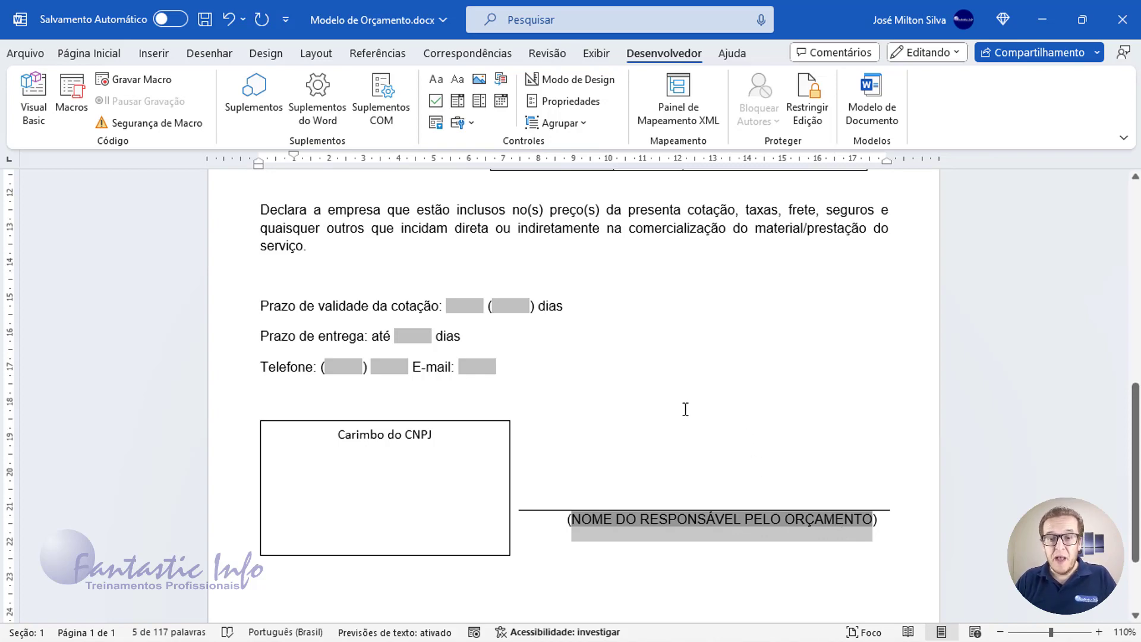
Test typing a name over the Solicitante form field in the unprotected document, and undo the entry.
{"action": "scroll", "coordinate": [685, 409], "scroll_direction": "up", "scroll_amount": 10}
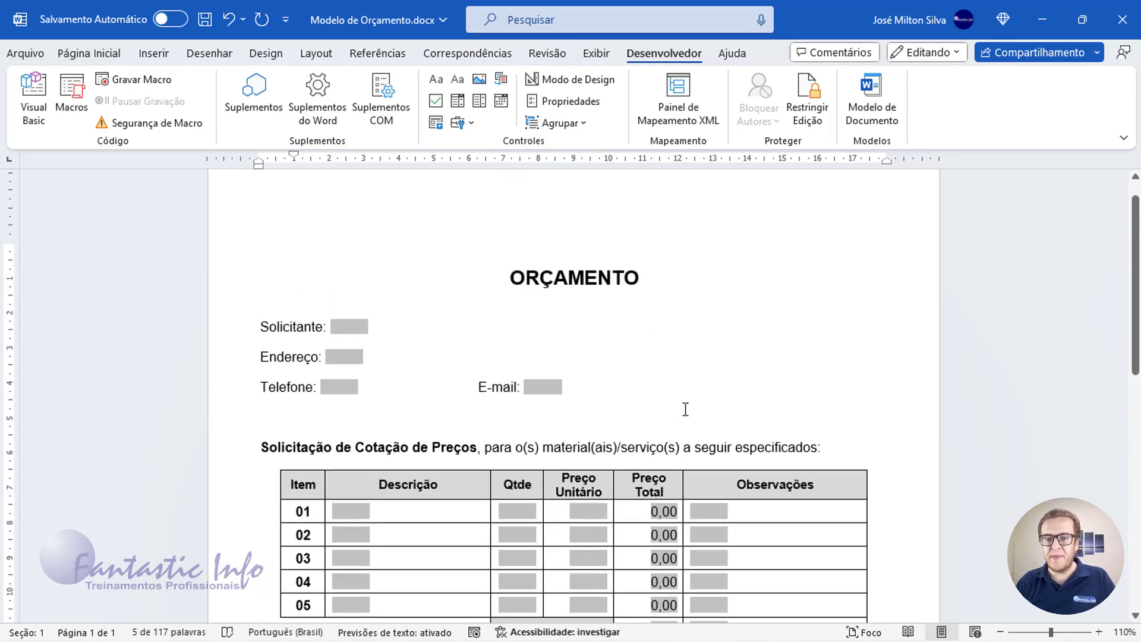
{"action": "scroll", "coordinate": [685, 409], "scroll_direction": "up", "scroll_amount": 1}
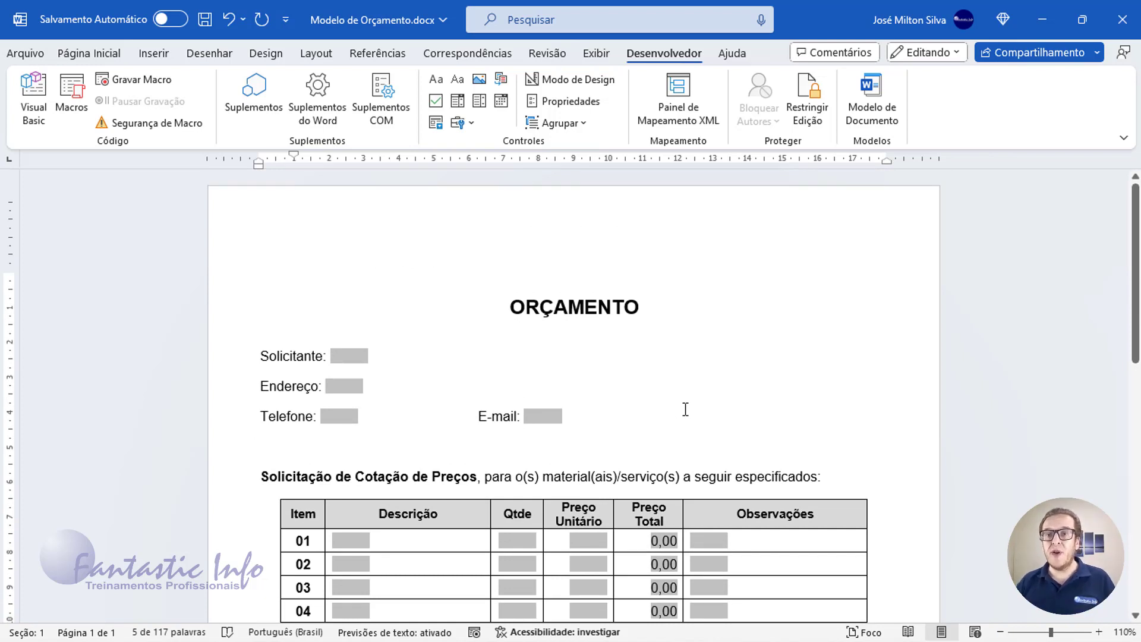
{"action": "left_click", "coordinate": [335, 356]}
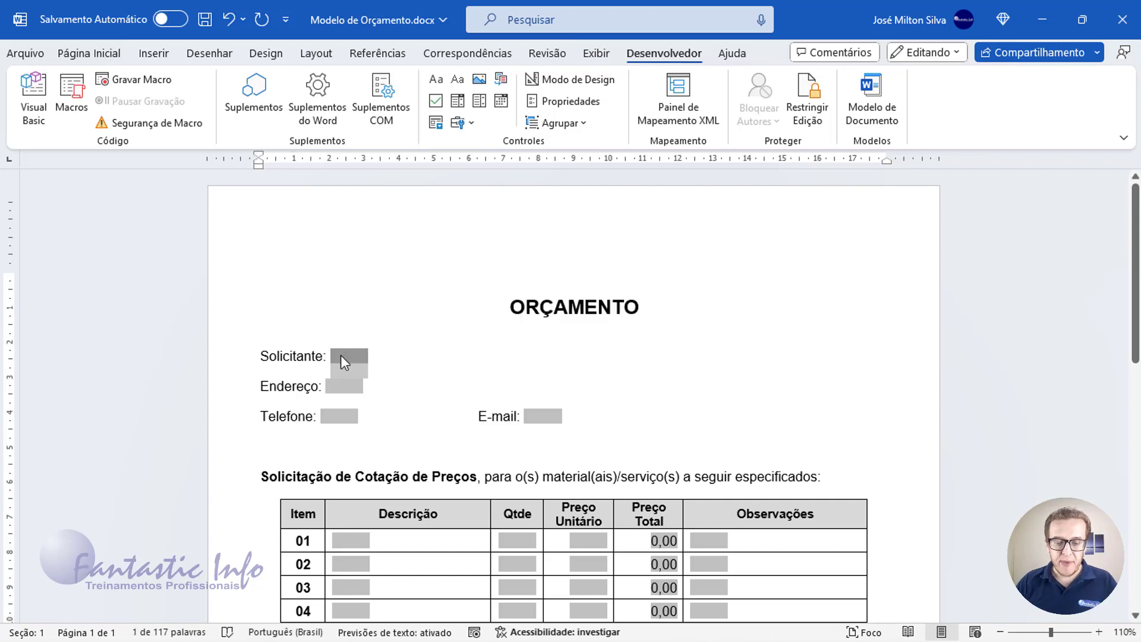
{"action": "type", "text": "Jos"}
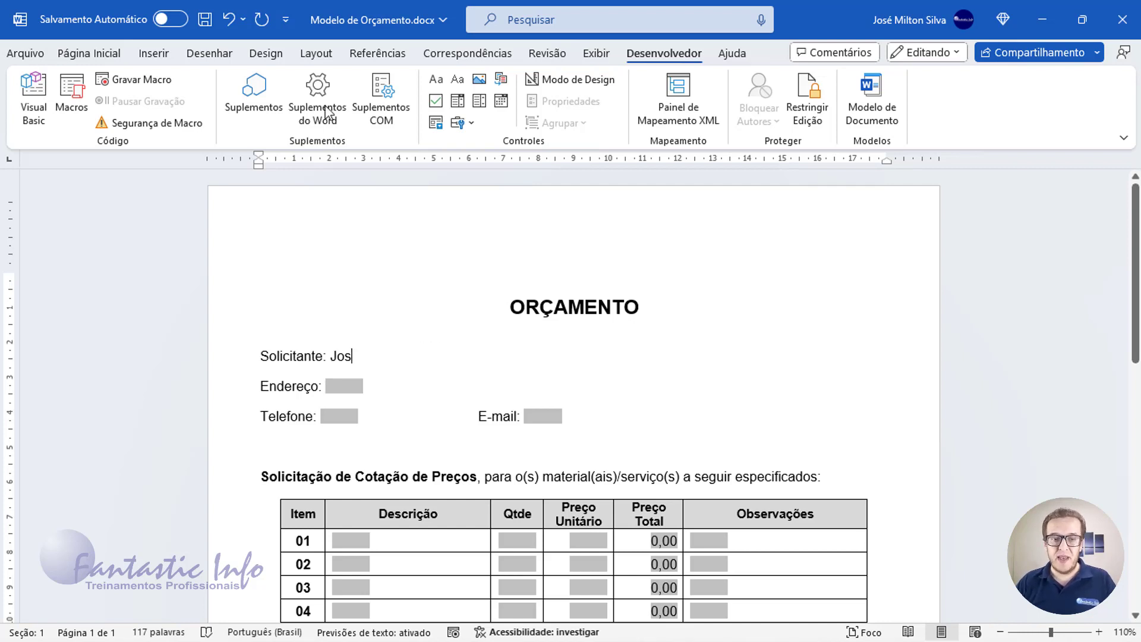
{"action": "left_click", "coordinate": [225, 24]}
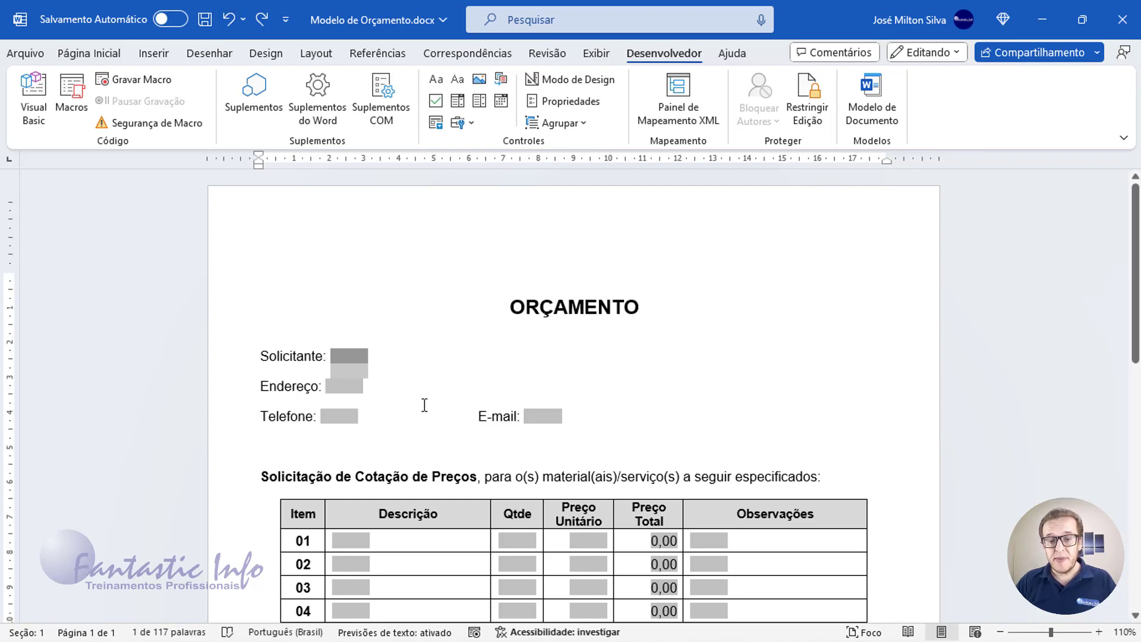
{"action": "left_click", "coordinate": [394, 360]}
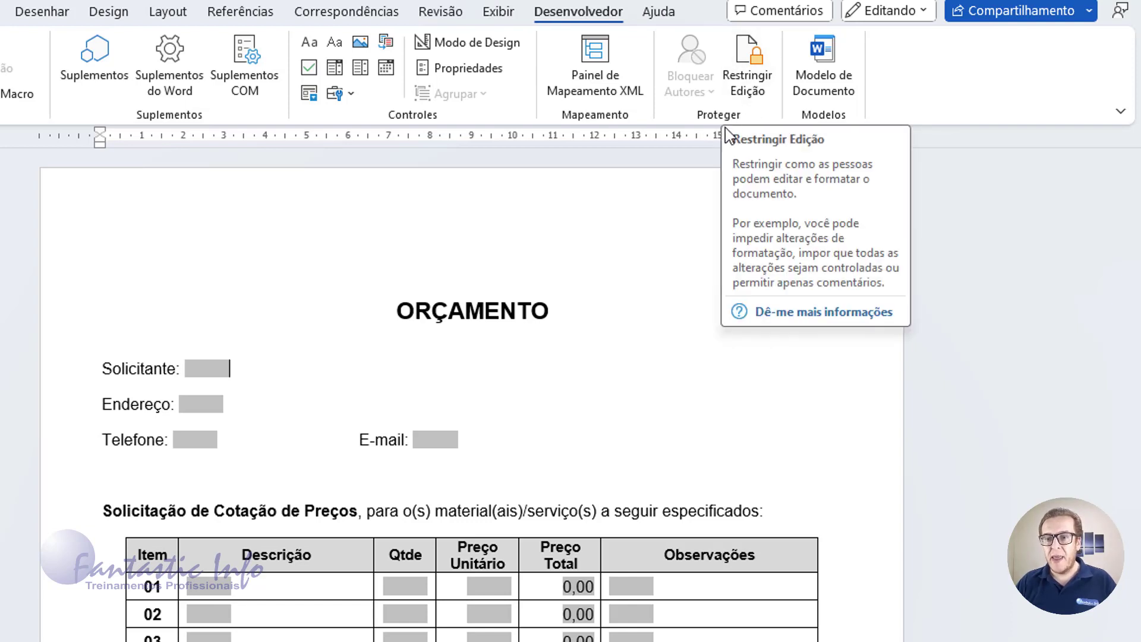
{"action": "key", "text": "ctrl"}
{"action": "key", "text": "ctrl"}
{"action": "key", "text": "ctrl"}
{"action": "key", "text": "ctrl"}
{"action": "key", "text": "ctrl"}
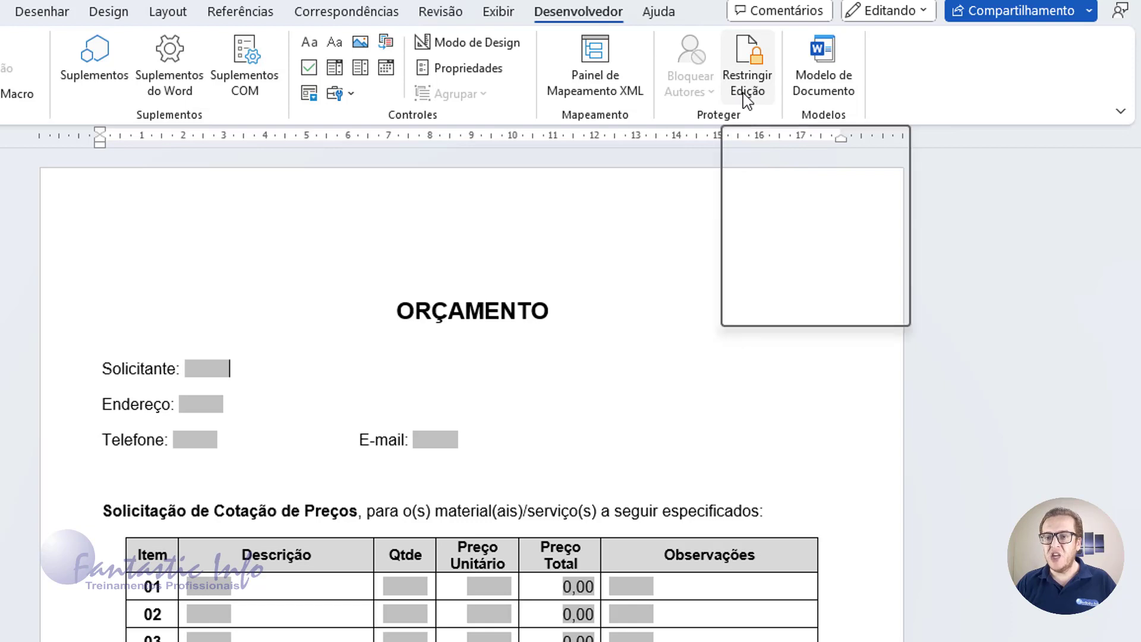
{"action": "key", "text": "ctrl"}
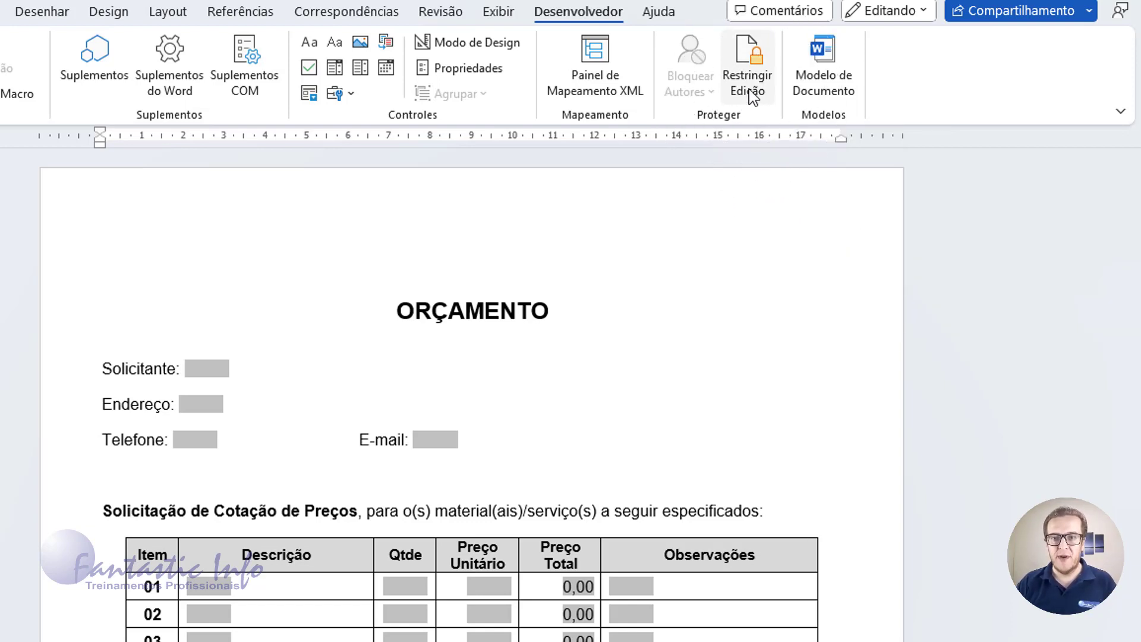
Restrict document editing to Preenchendo formulários and apply the protection without a password.
{"action": "left_click", "coordinate": [750, 90]}
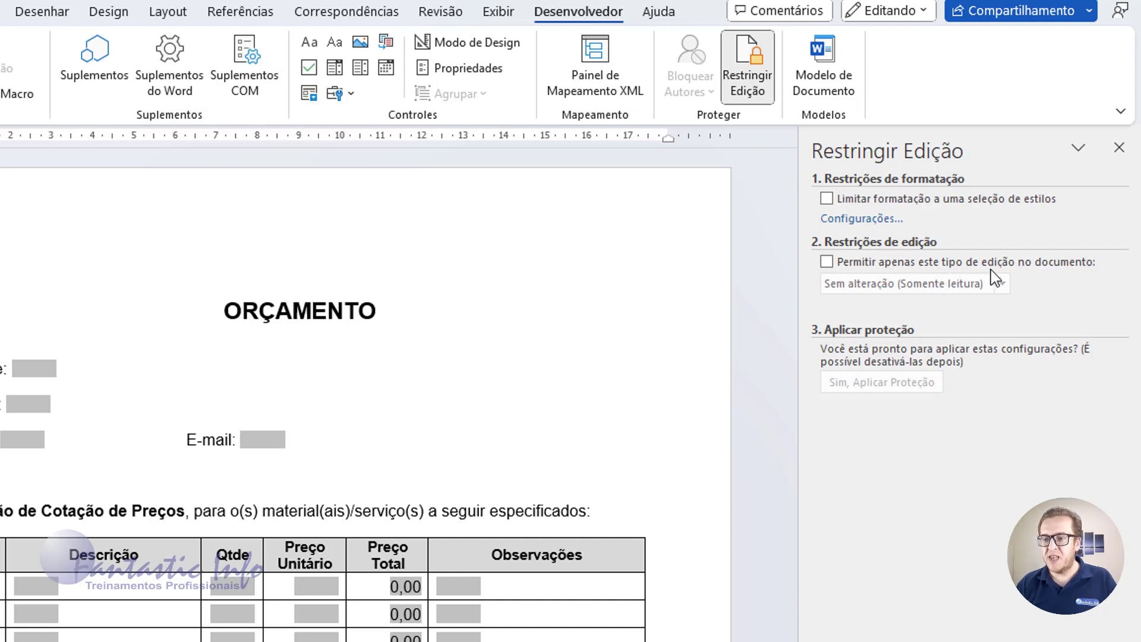
{"action": "left_click", "coordinate": [826, 262]}
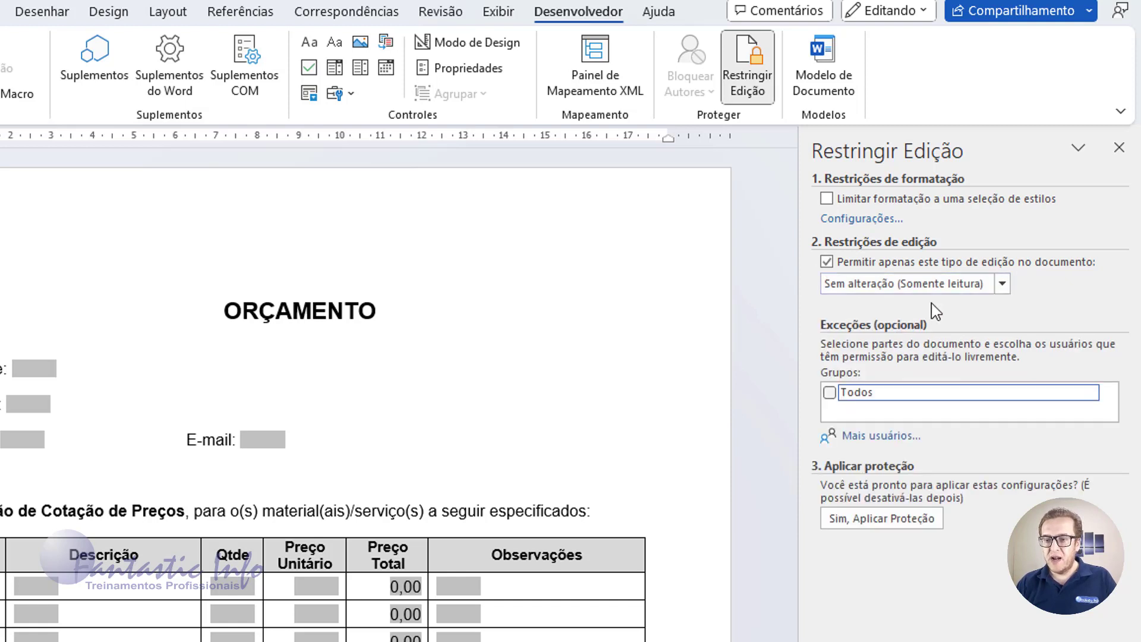
{"action": "left_click", "coordinate": [1000, 282]}
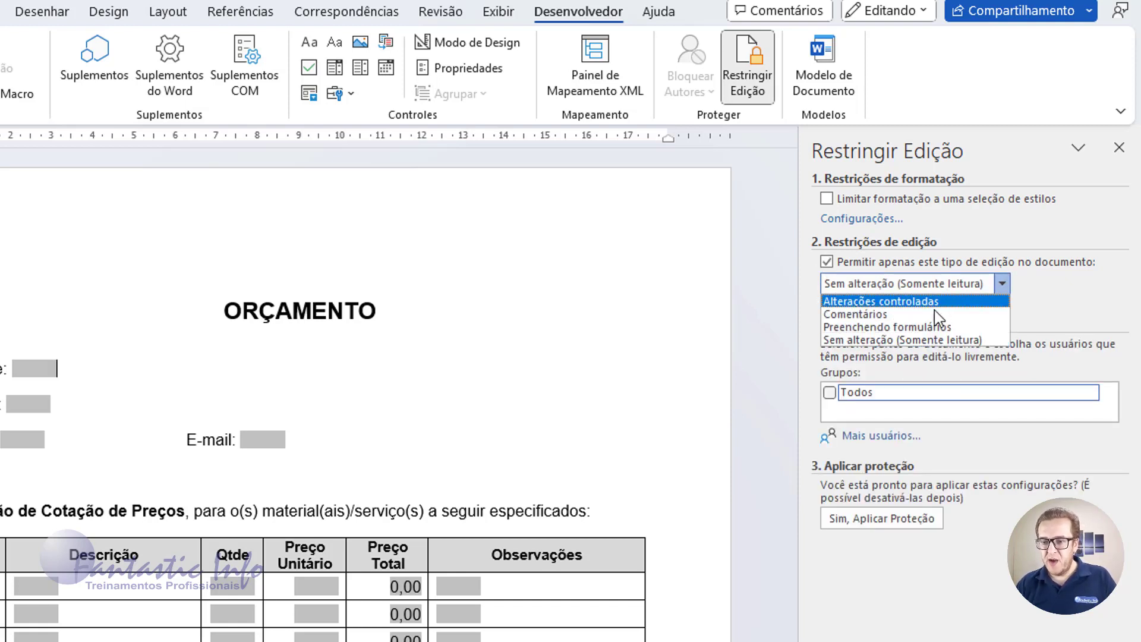
{"action": "left_click", "coordinate": [876, 328]}
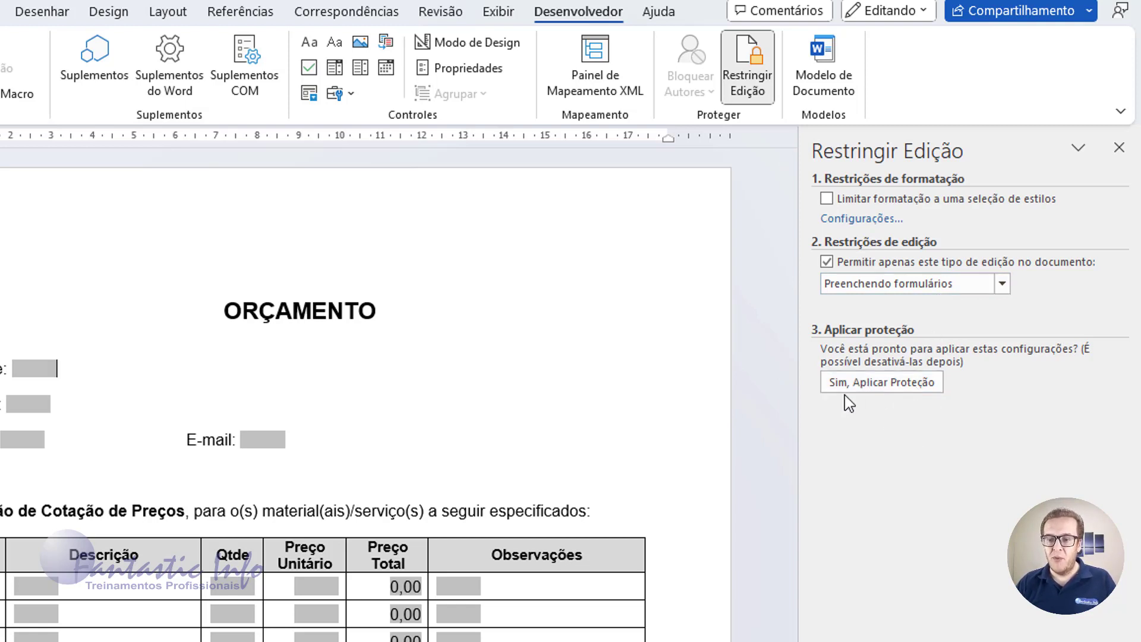
{"action": "left_click", "coordinate": [887, 386]}
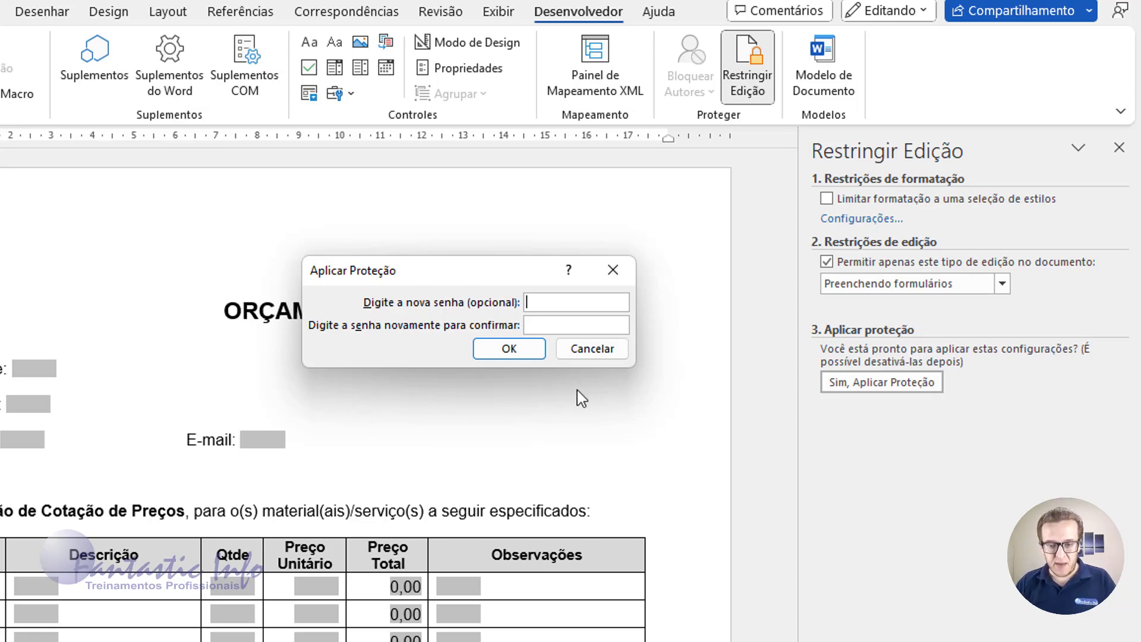
{"action": "left_click", "coordinate": [502, 351]}
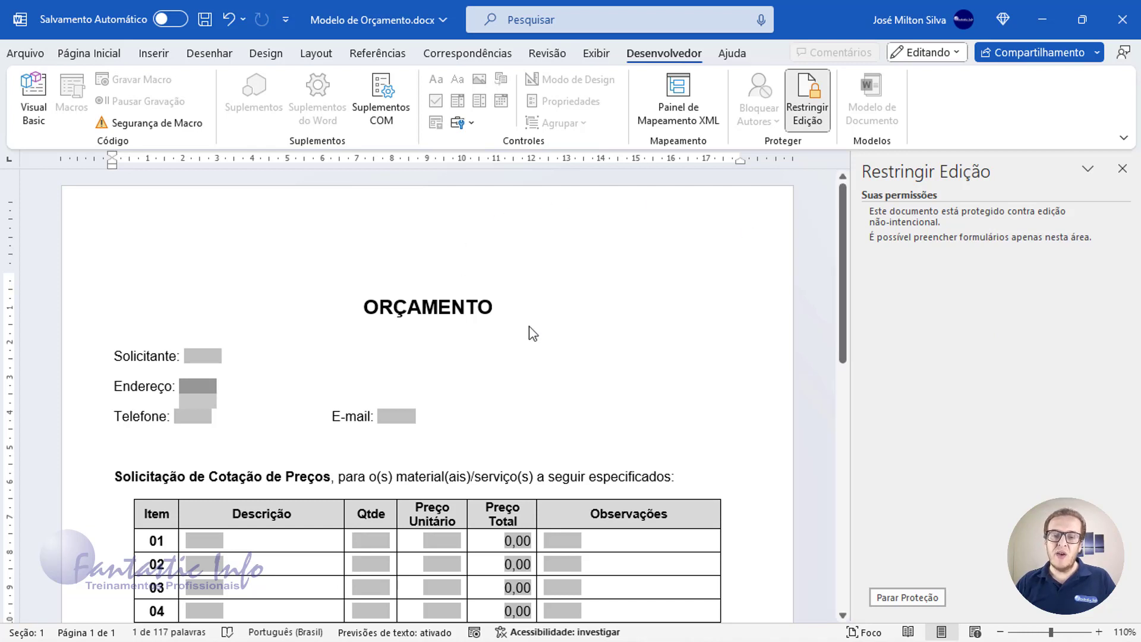
Select the upper Telefone form field, reopen the Restringir Edição settings and stop the document protection.
{"action": "left_click", "coordinate": [205, 414]}
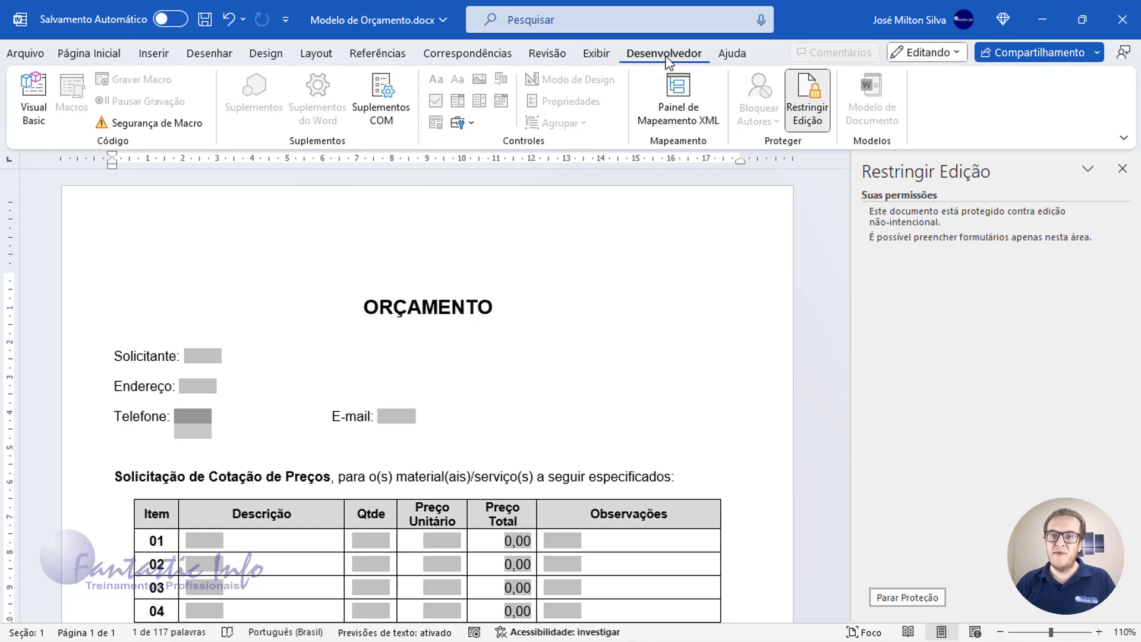
{"action": "left_click", "coordinate": [808, 110]}
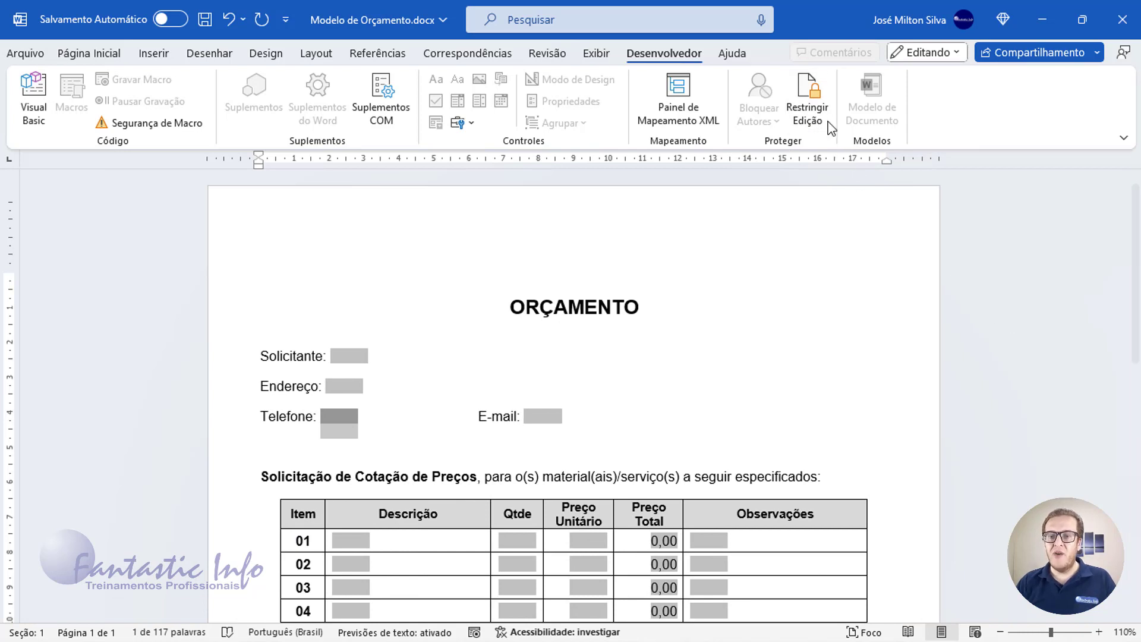
{"action": "left_click", "coordinate": [825, 121]}
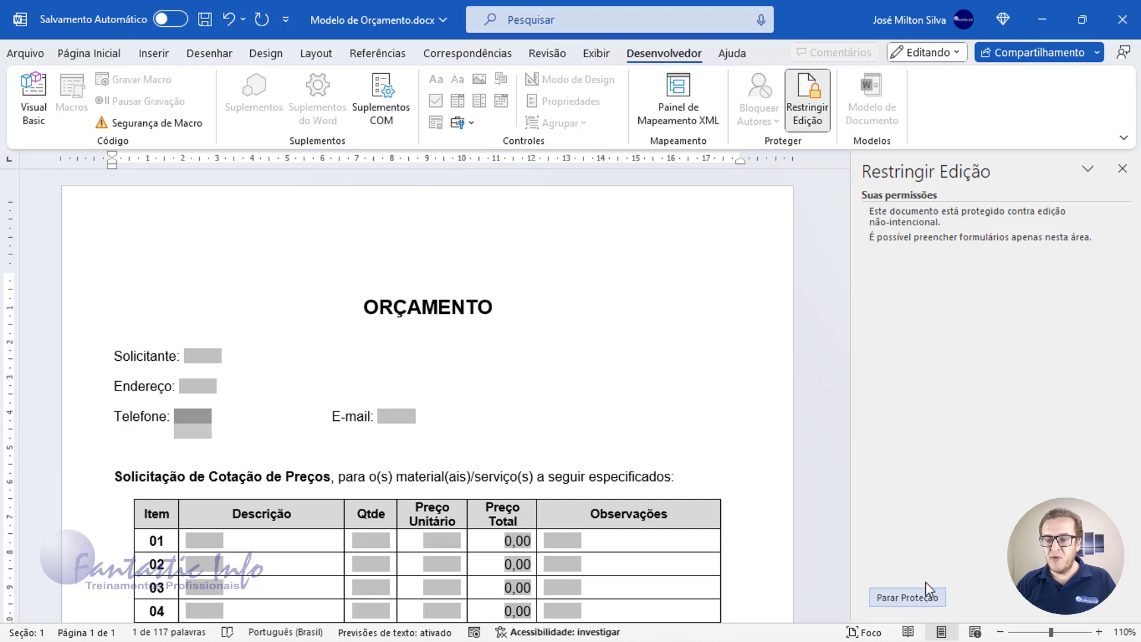
{"action": "left_click", "coordinate": [907, 597]}
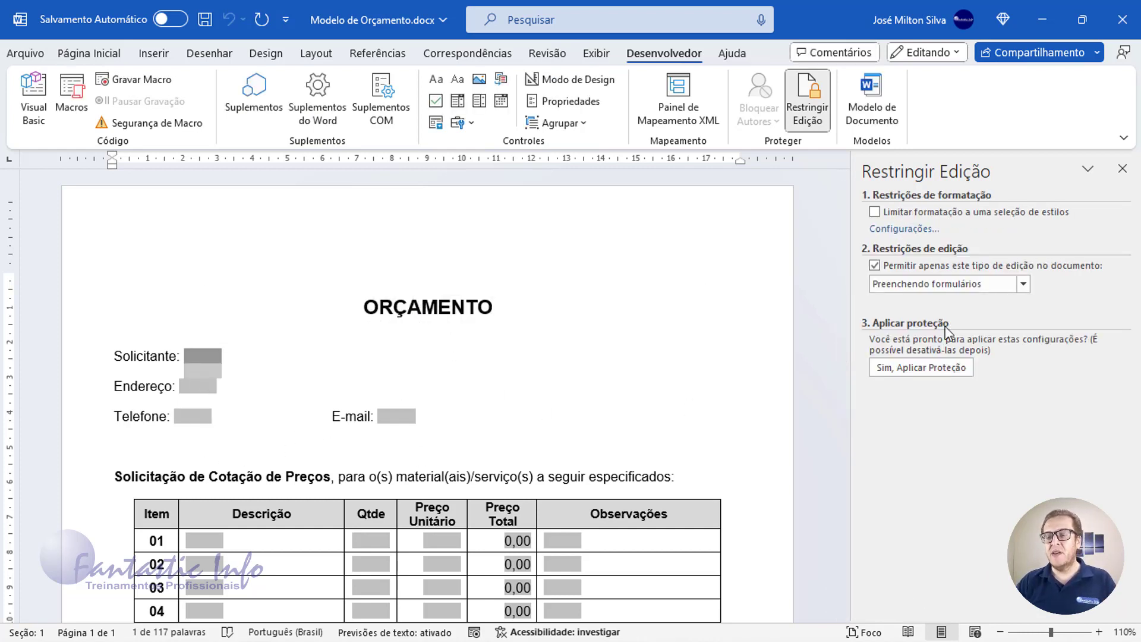
Apply the Preenchendo formulários protection again without a password and close the Restringir Edição settings.
{"action": "left_click", "coordinate": [923, 368]}
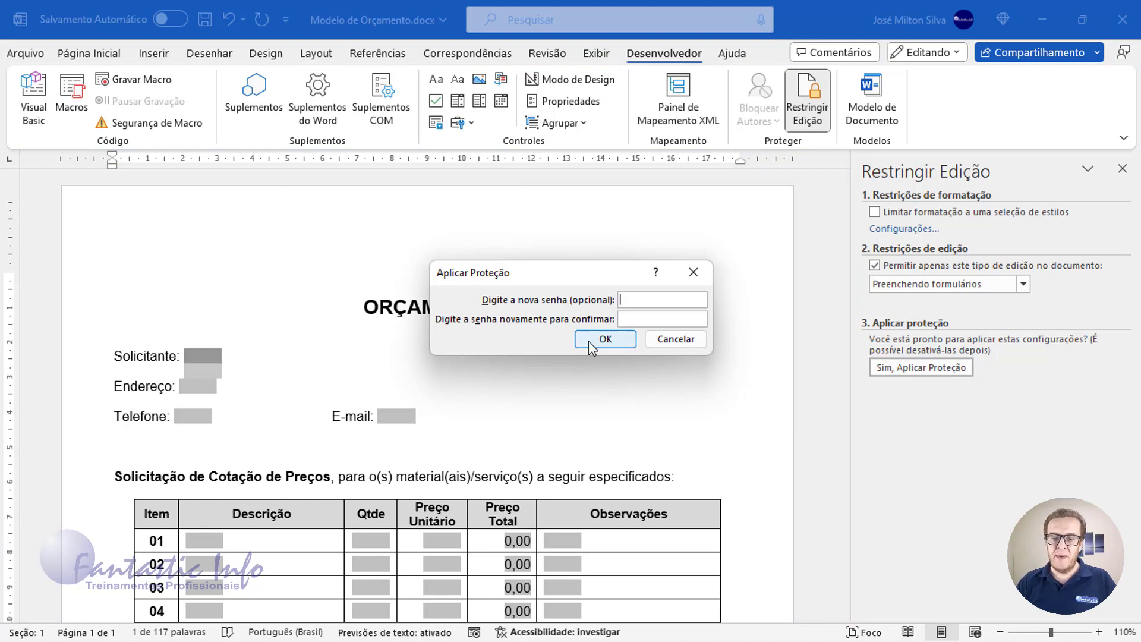
{"action": "left_click", "coordinate": [594, 340]}
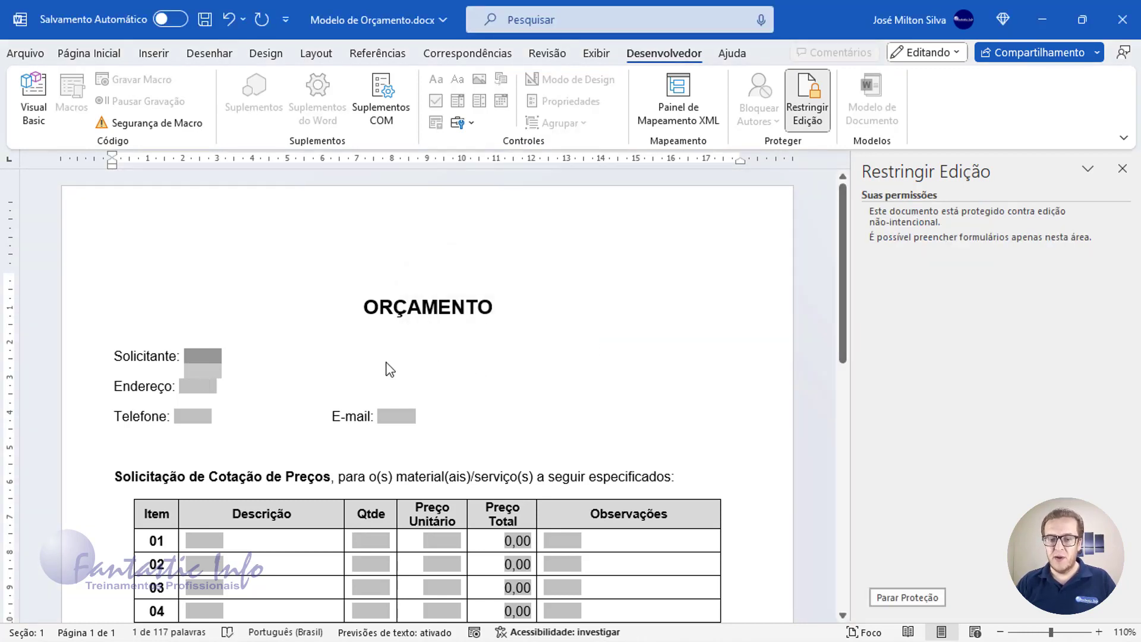
{"action": "scroll", "coordinate": [189, 325], "scroll_direction": "down", "scroll_amount": 1}
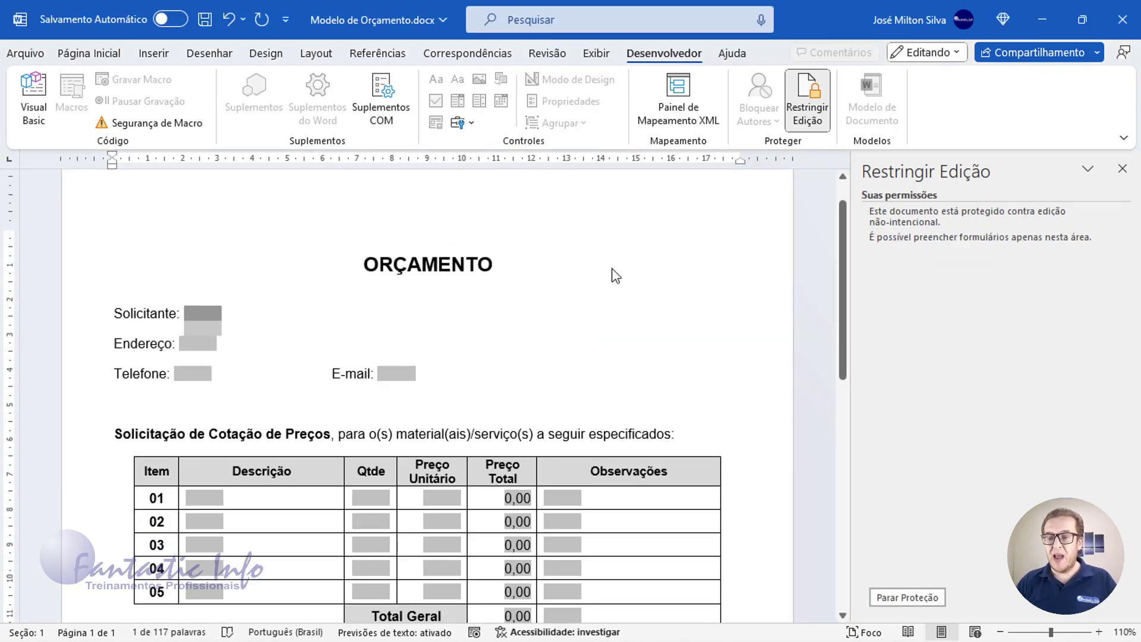
{"action": "left_click", "coordinate": [1122, 169]}
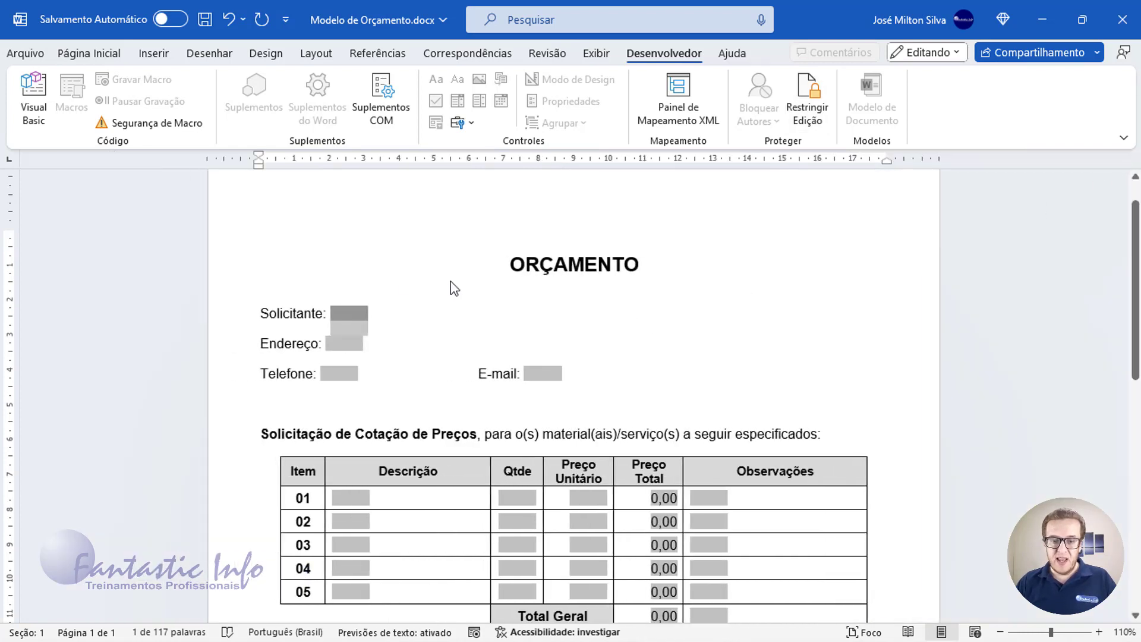
Fill in the Solicitante form field with the requester's name and the Endereço form field with the street address.
{"action": "left_click", "coordinate": [350, 313]}
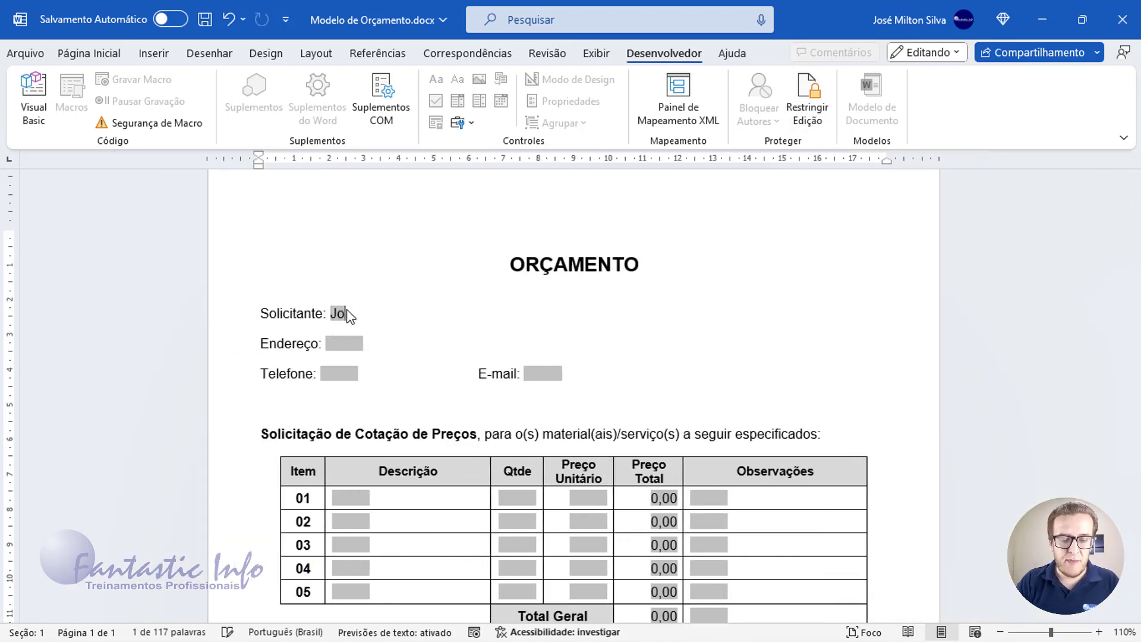
{"action": "type", "text": "José"}
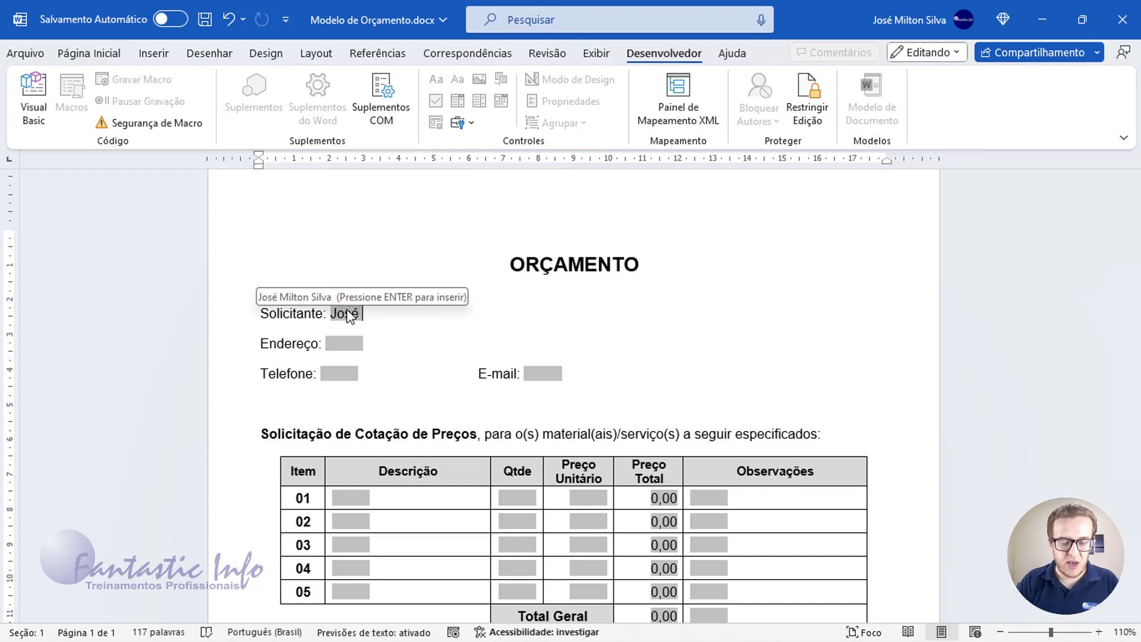
{"action": "type", "text": " Silva"}
{"action": "key", "text": "Tab"}
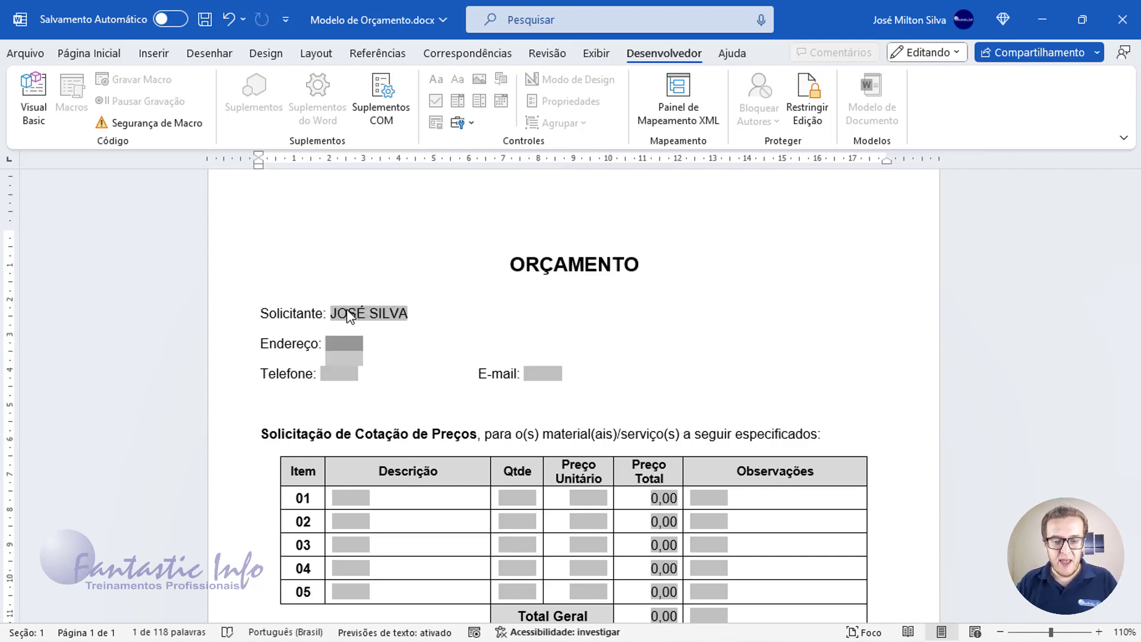
{"action": "type", "text": "Rua "}
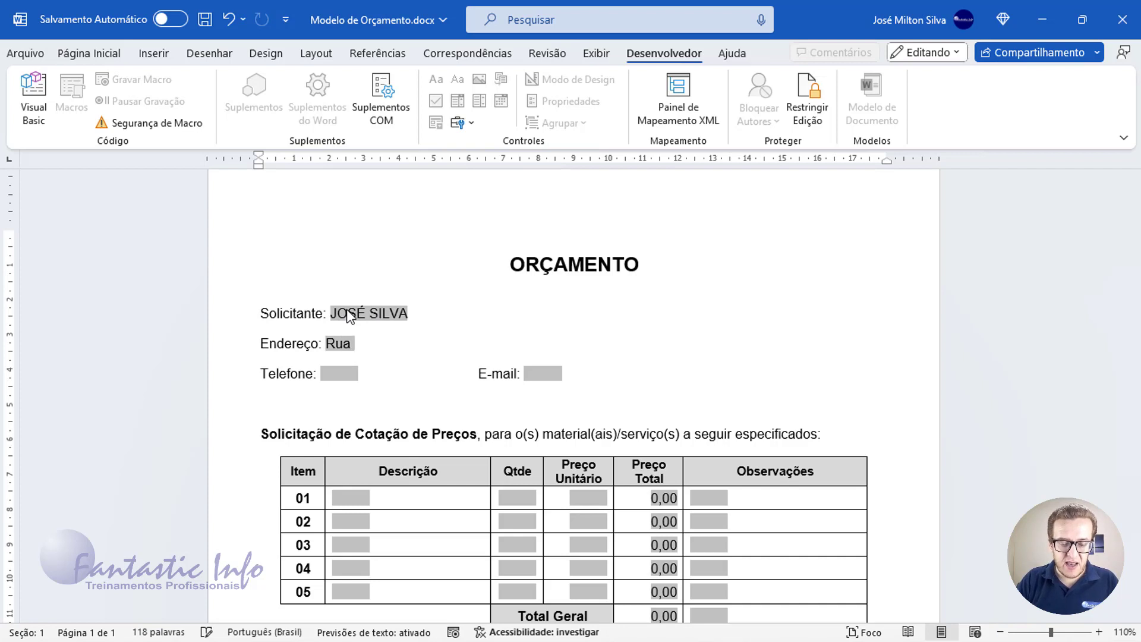
{"action": "type", "text": "Prin"}
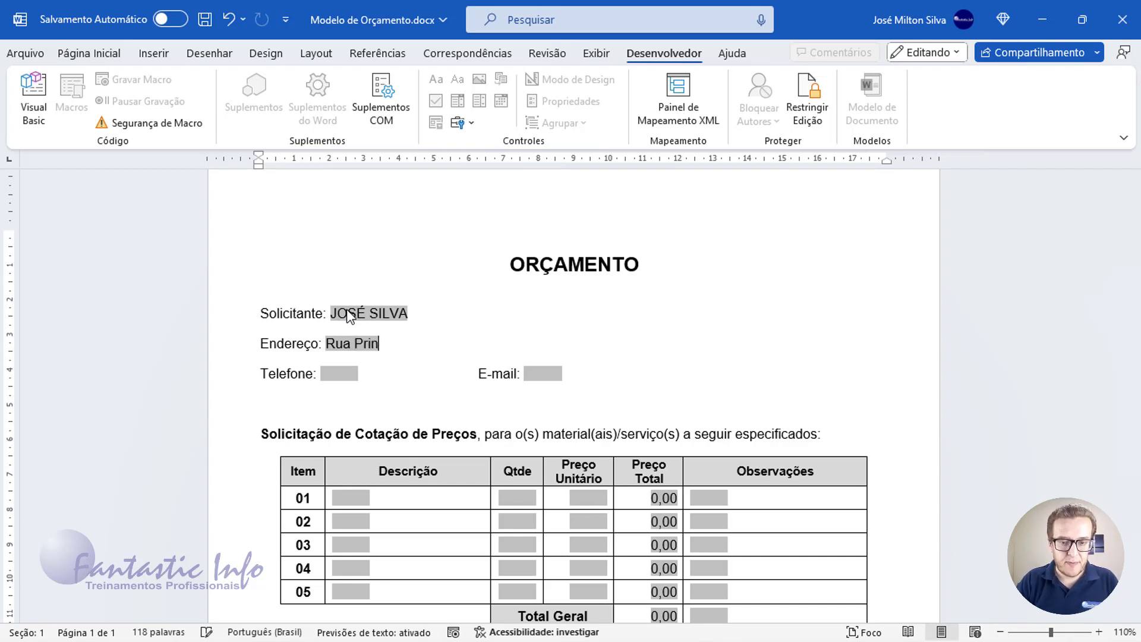
{"action": "type", "text": "cipal,"}
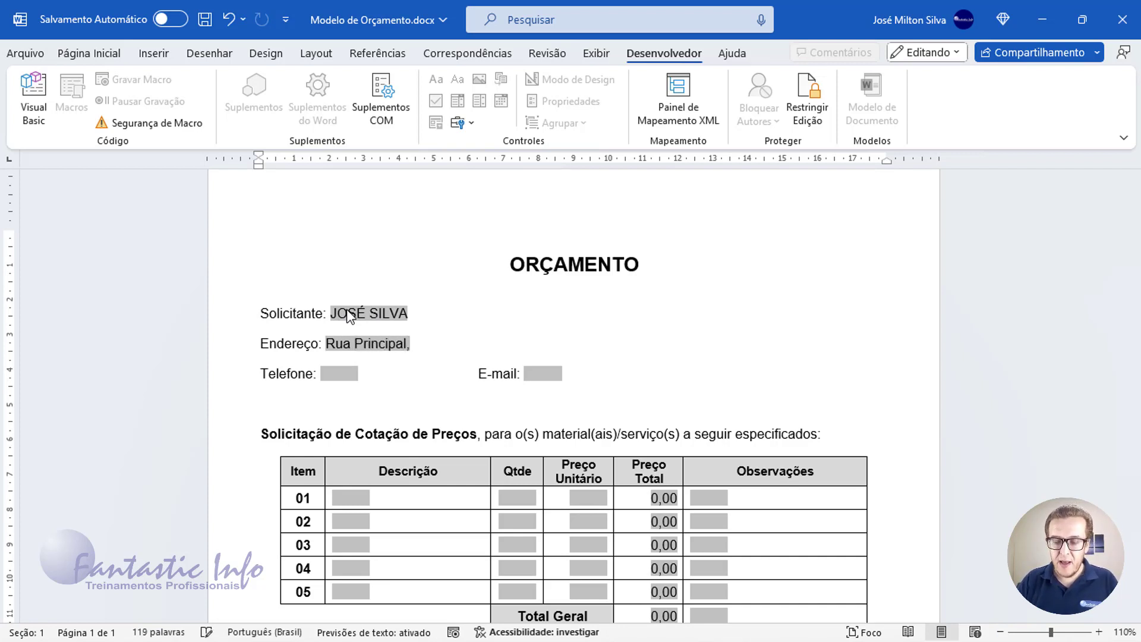
{"action": "type", "text": " 1000"}
{"action": "key", "text": "Tab"}
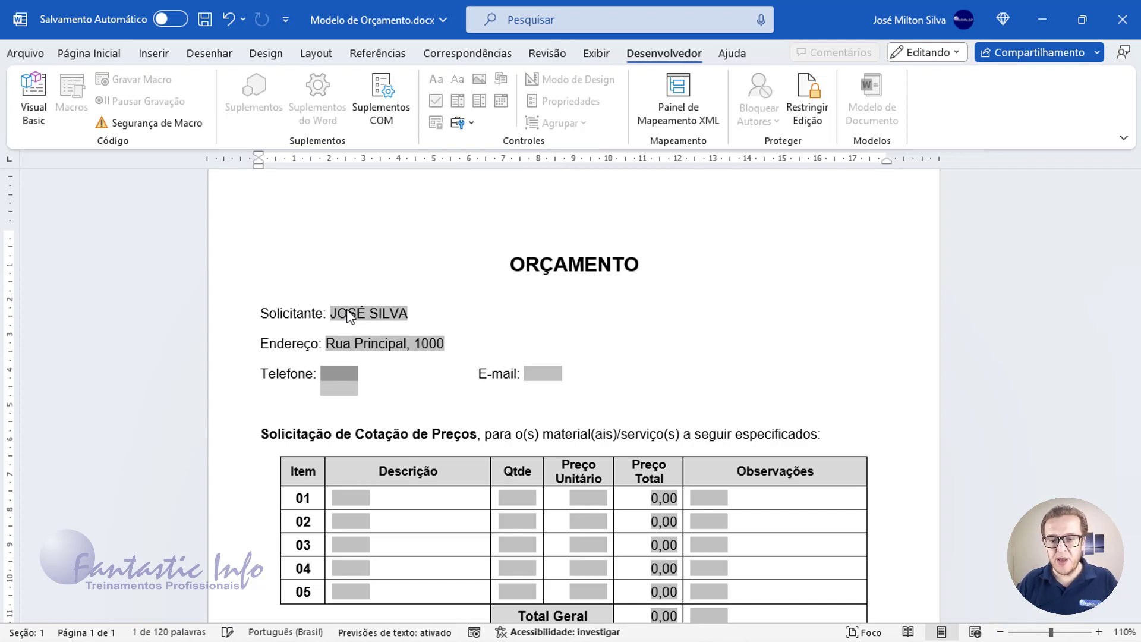
Skip Telefone and E-mail and fill in item 01 with description Serviço 01, quantity 10 and unit price 15.
{"action": "key", "text": "Tab"}
{"action": "key", "text": "Tab"}
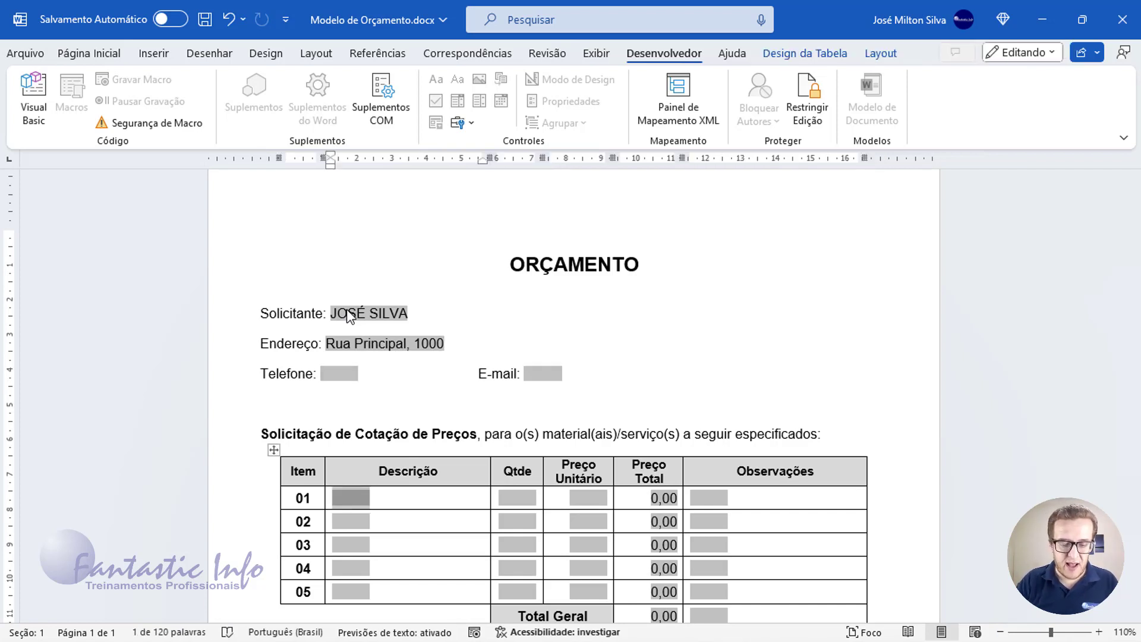
{"action": "type", "text": "Serviç"}
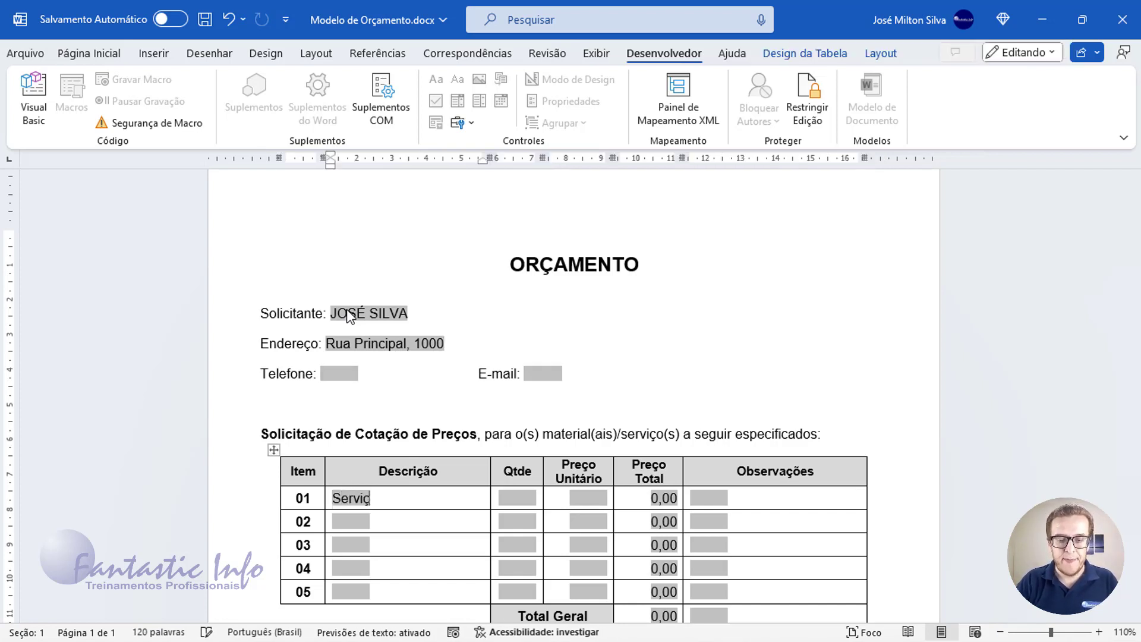
{"action": "type", "text": "o 01"}
{"action": "key", "text": "Tab"}
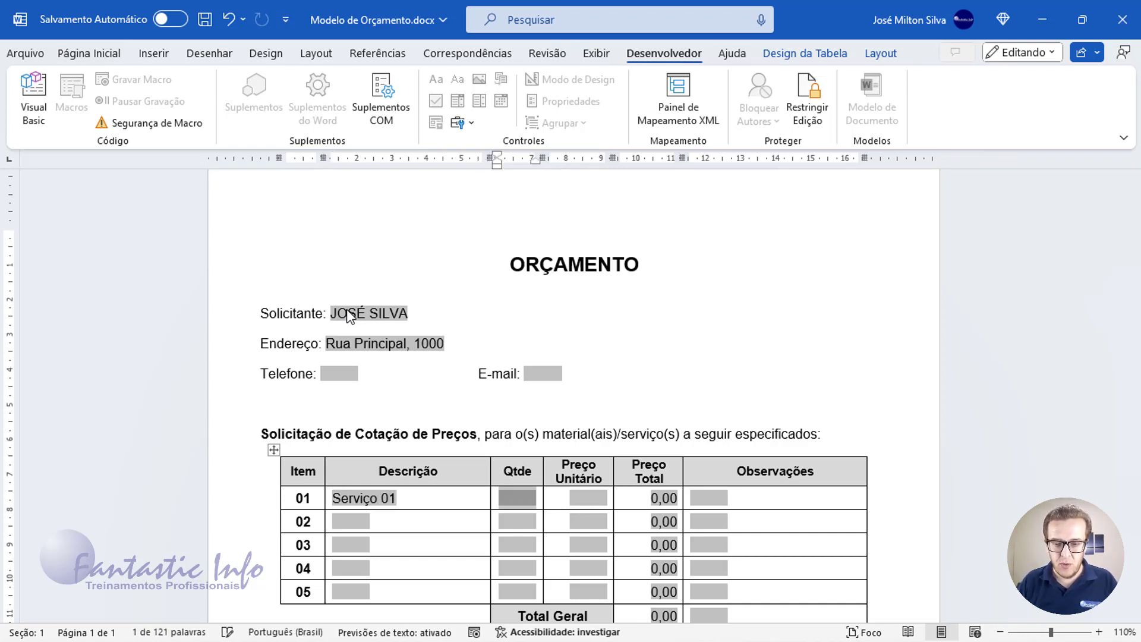
{"action": "type", "text": "10"}
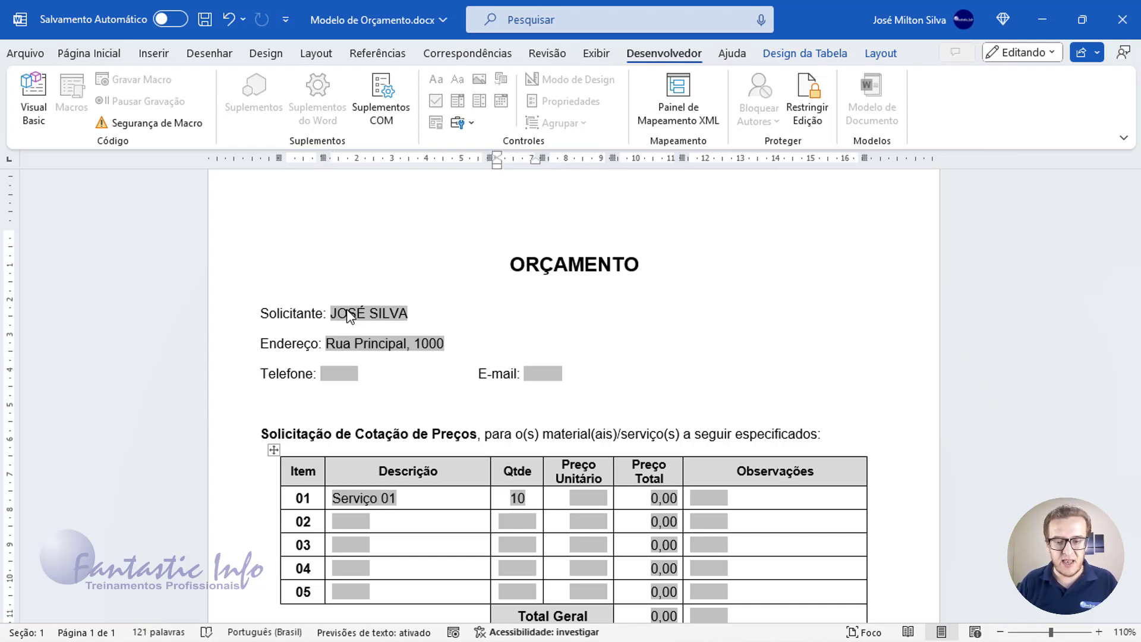
{"action": "key", "text": "Tab"}
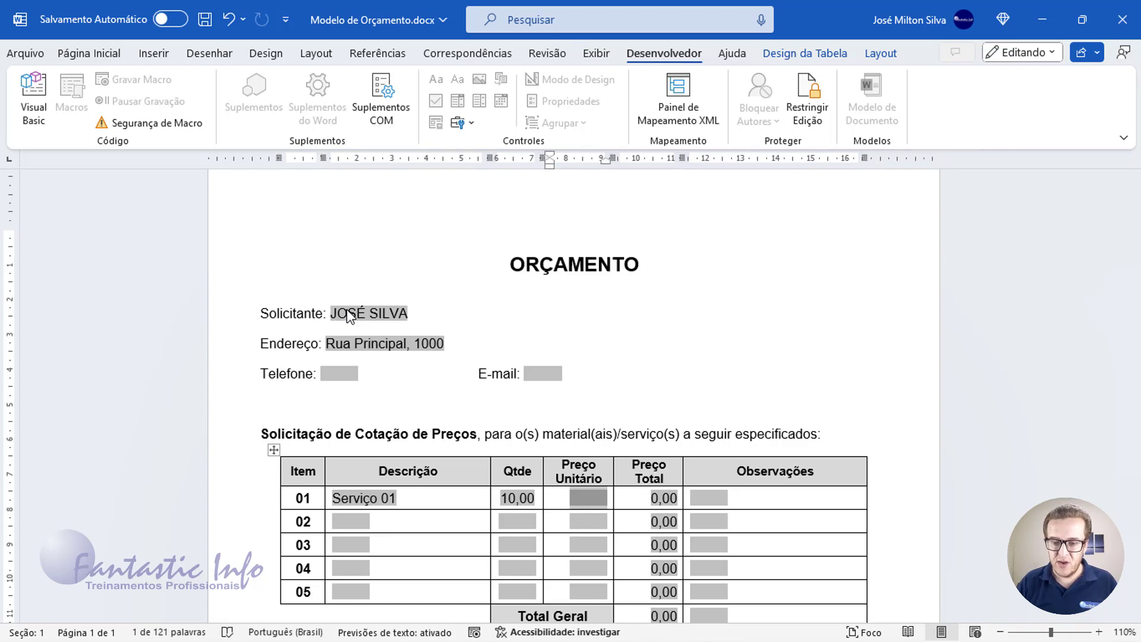
{"action": "type", "text": "1"}
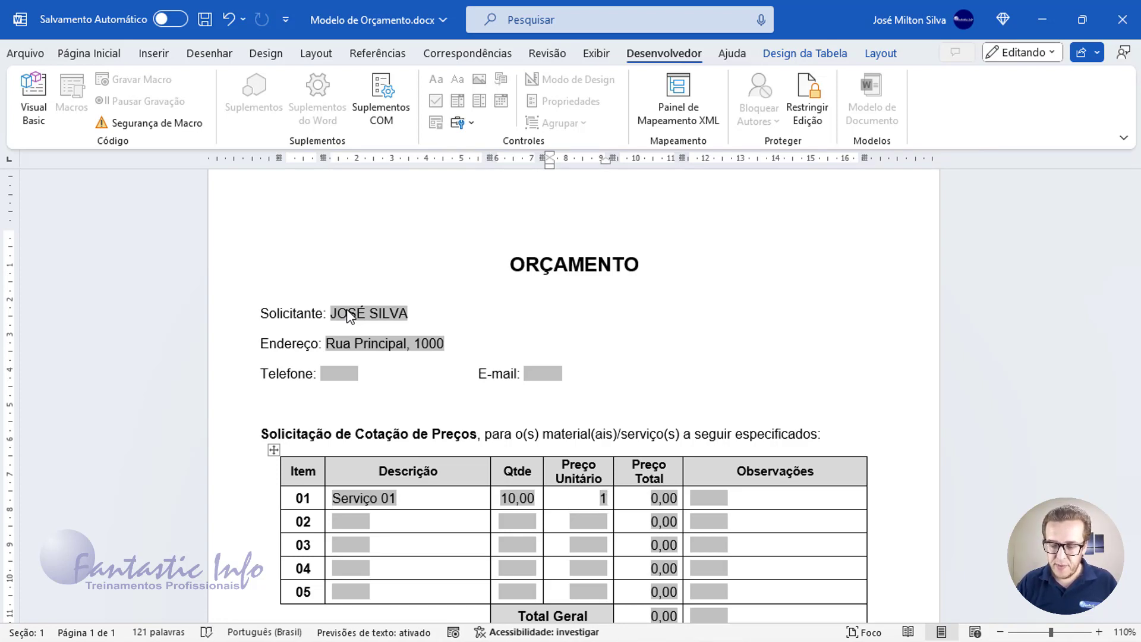
{"action": "type", "text": "5"}
{"action": "key", "text": "Tab"}
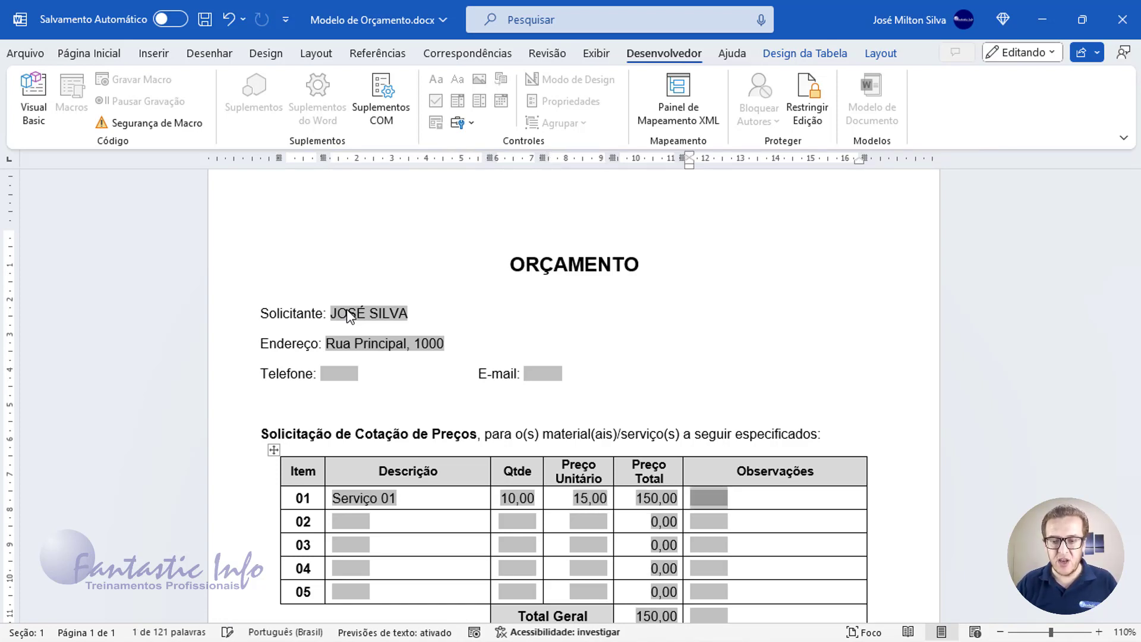
Fill in item 02 of the quotation table with description Serviço 02, quantity 8,00 and unit price 26.
{"action": "scroll", "coordinate": [178, 527], "scroll_direction": "down", "scroll_amount": 3}
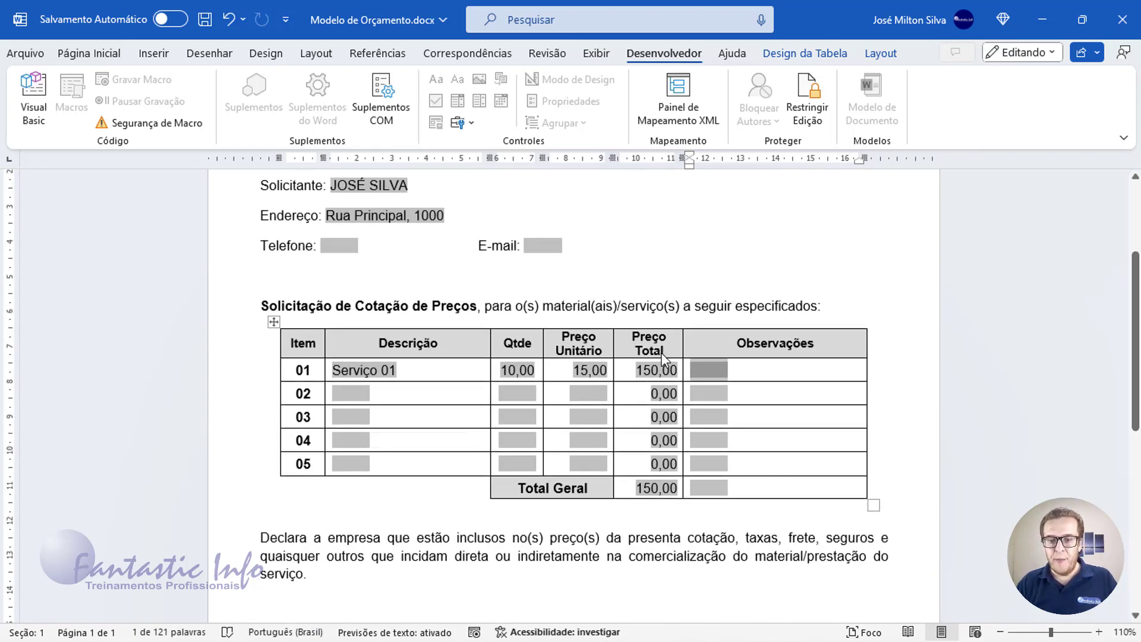
{"action": "left_click", "coordinate": [510, 389]}
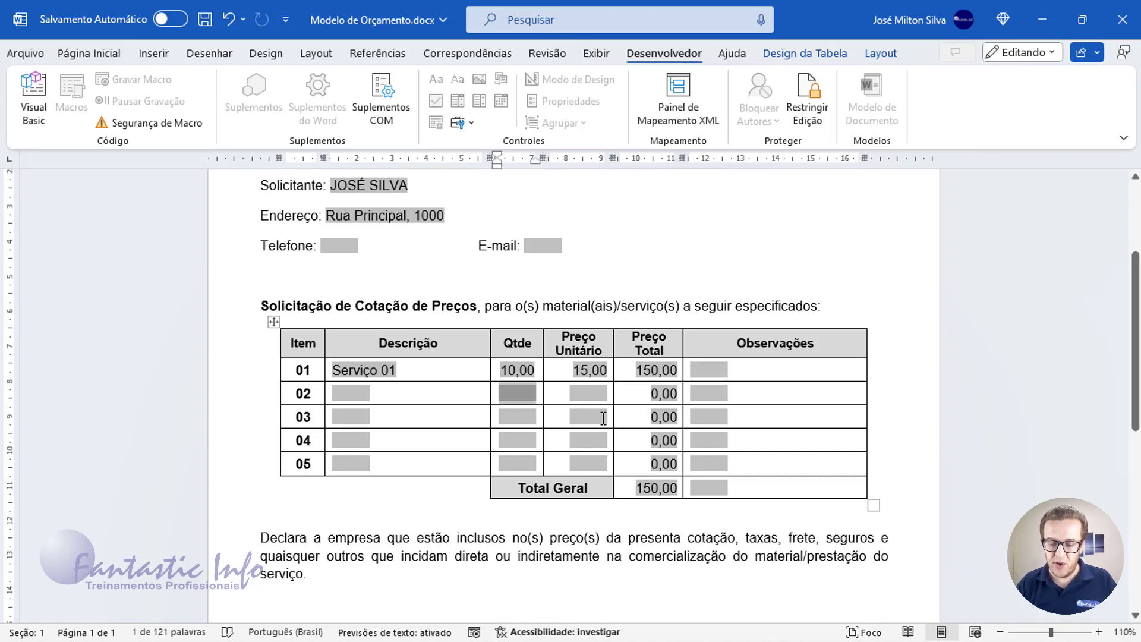
{"action": "key", "text": "shift+Tab"}
{"action": "type", "text": "S"}
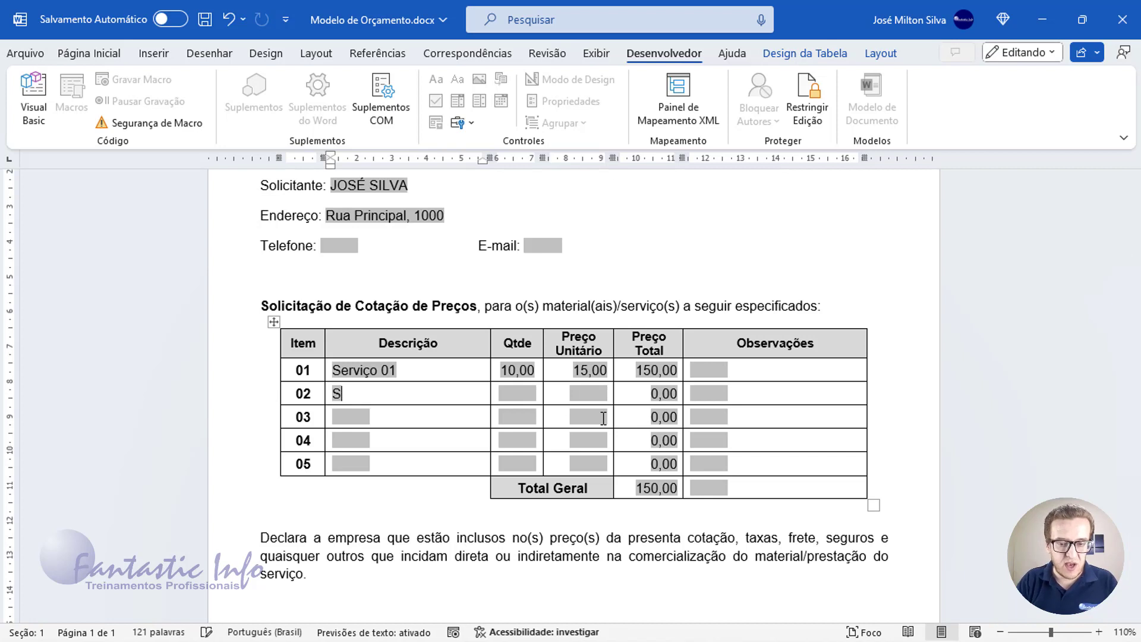
{"action": "type", "text": "erviço"}
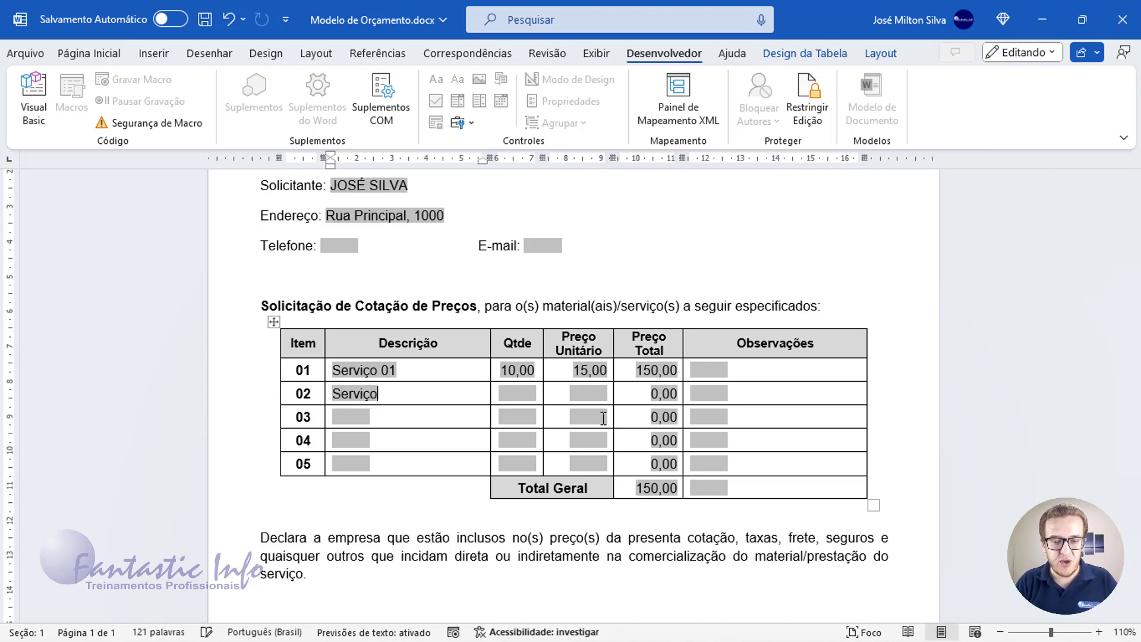
{"action": "type", "text": " 02"}
{"action": "key", "text": "Tab"}
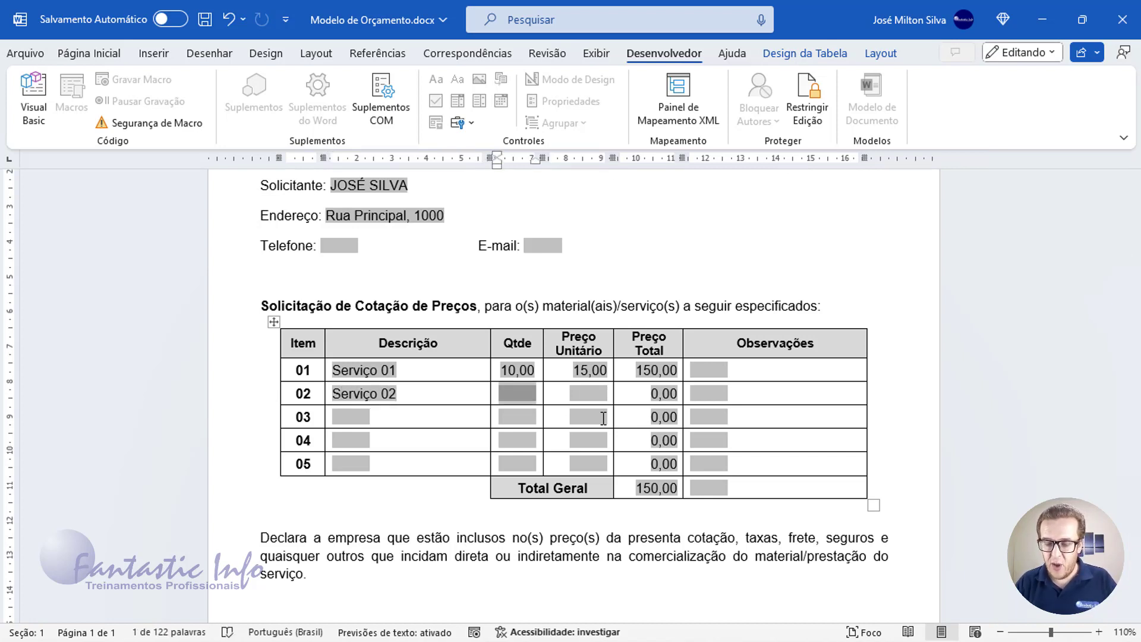
{"action": "type", "text": "8,00"}
{"action": "key", "text": "Tab"}
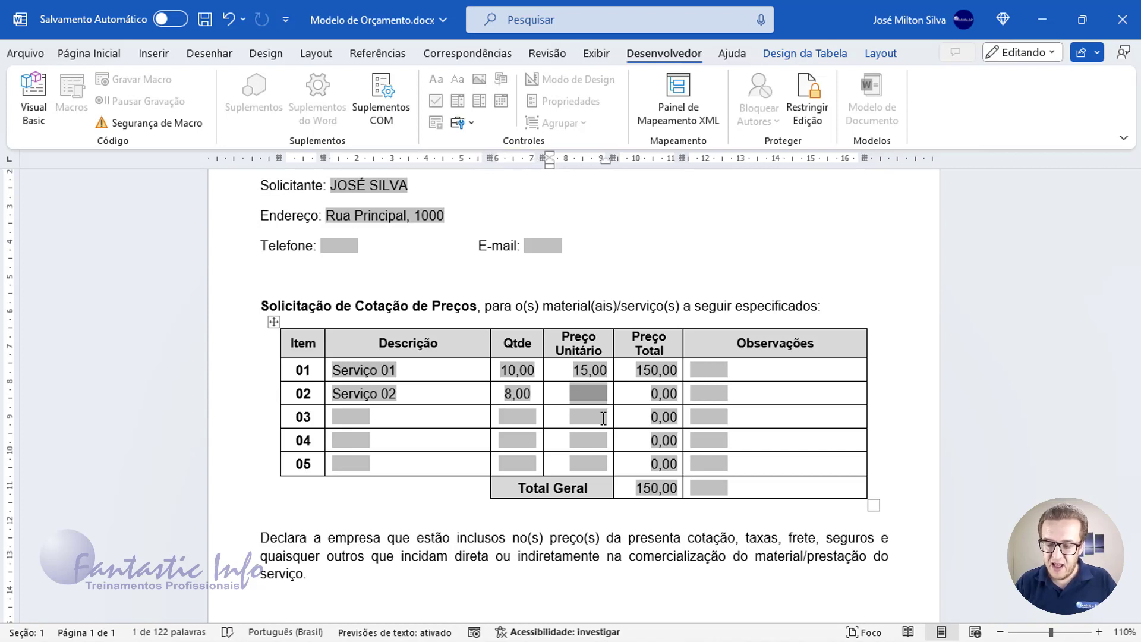
{"action": "type", "text": "26"}
{"action": "key", "text": "Tab"}
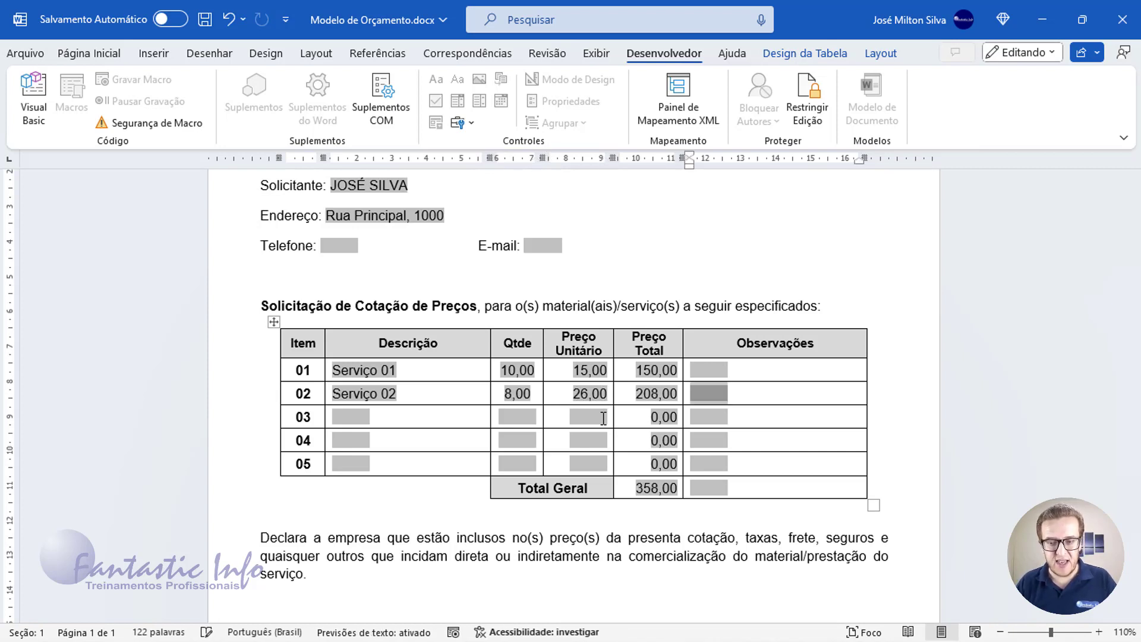